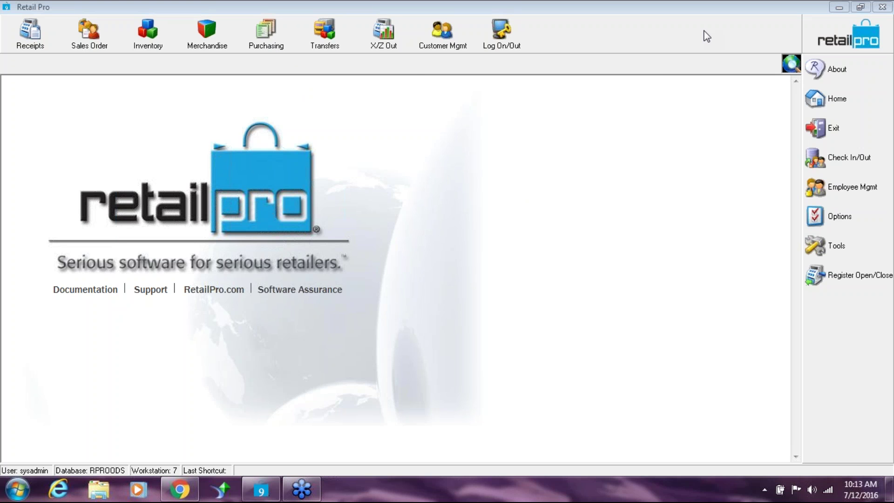
Create a new purchase order and set its PO number to "training".
left_click(270, 34)
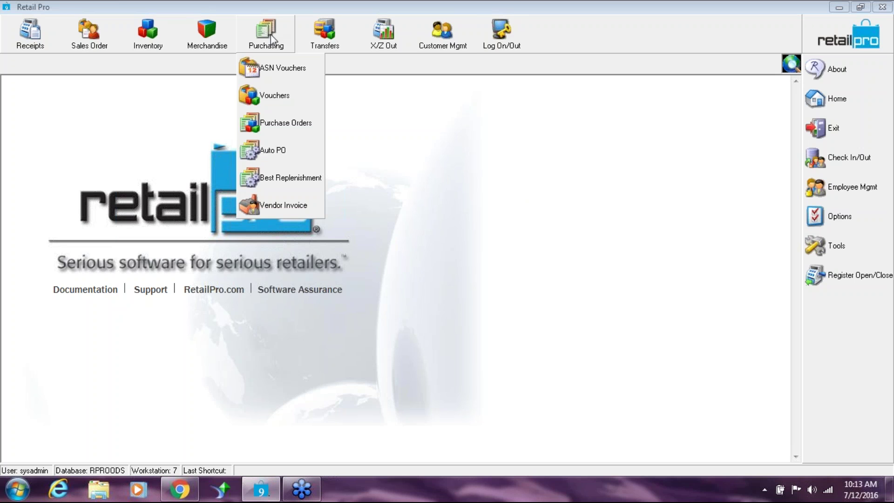
left_click(270, 125)
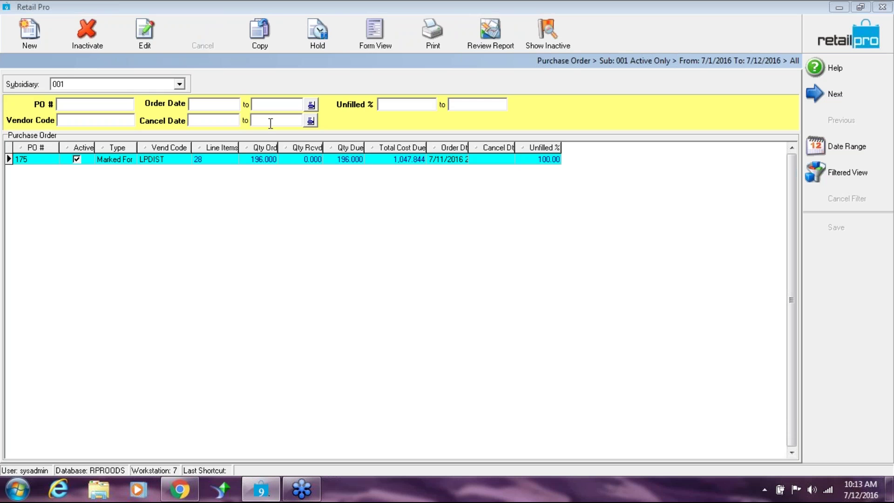
left_click(37, 37)
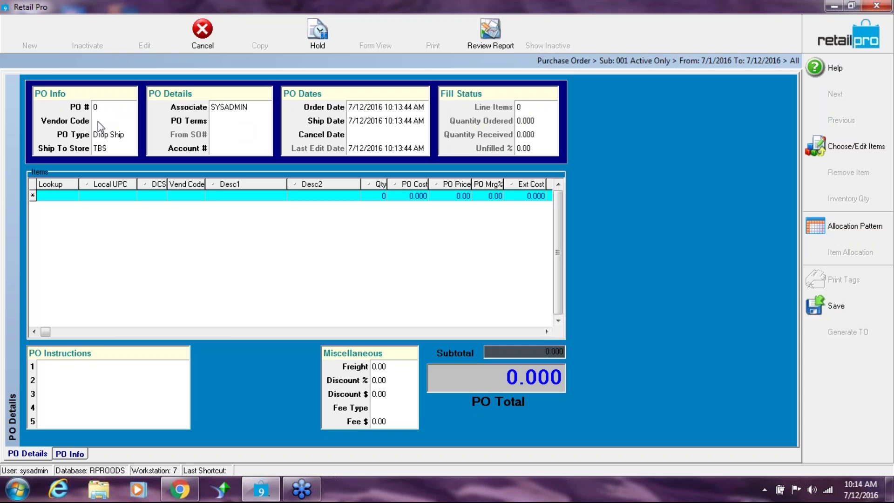
left_click(111, 109)
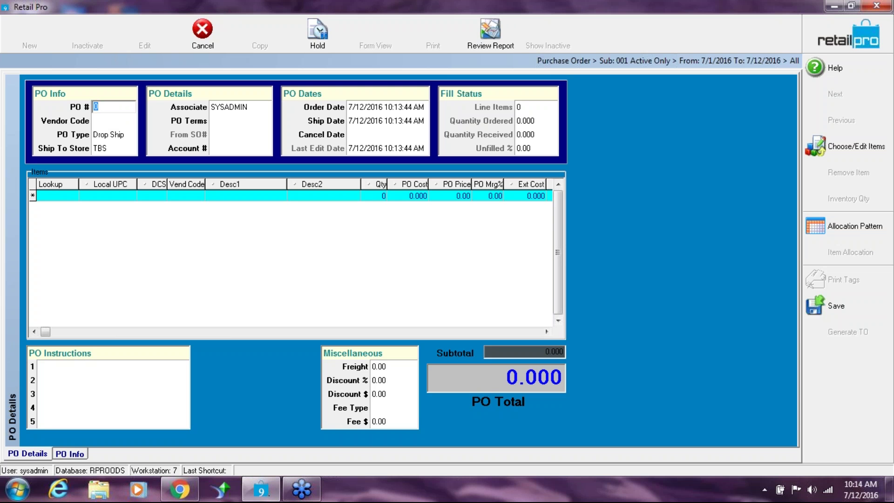
type("training")
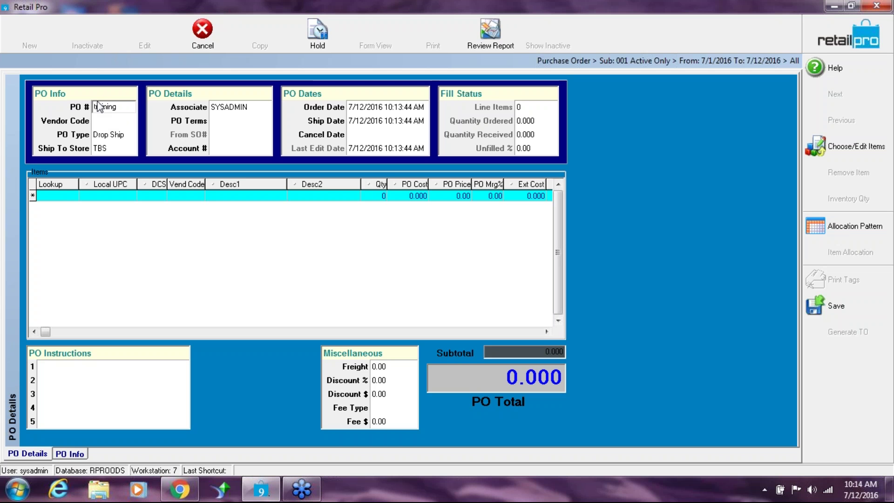
Assign Central Pet Supply (CENPET) from the vendor list as the purchase order's vendor.
left_click(105, 121)
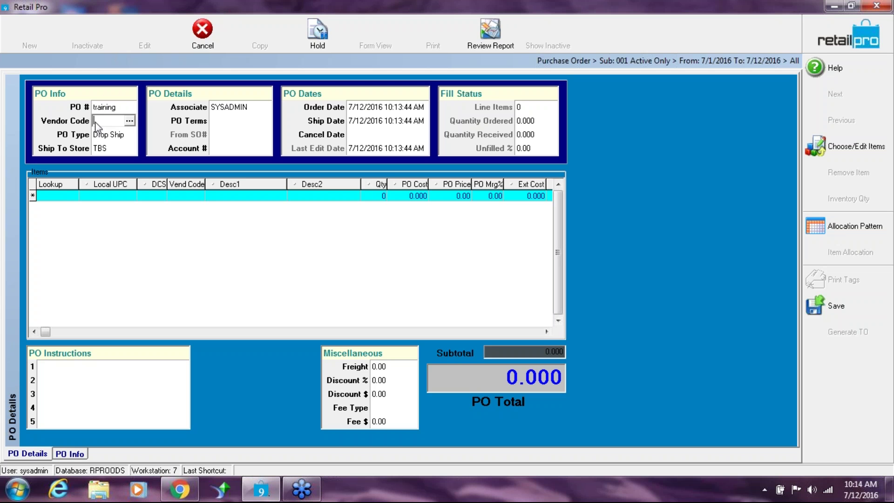
left_click(130, 121)
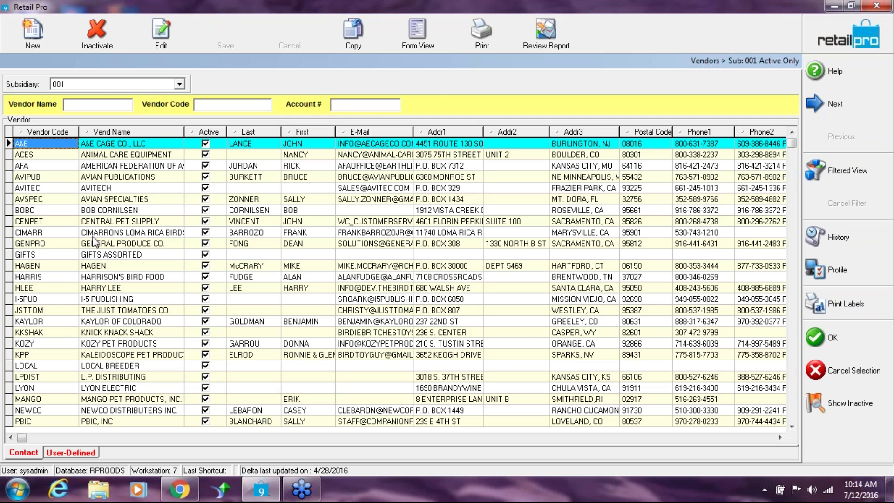
left_click(110, 223)
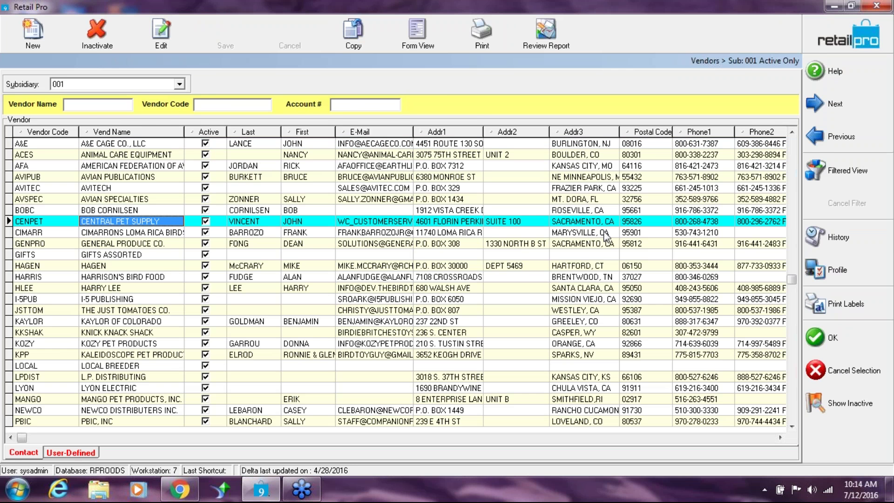
left_click(832, 340)
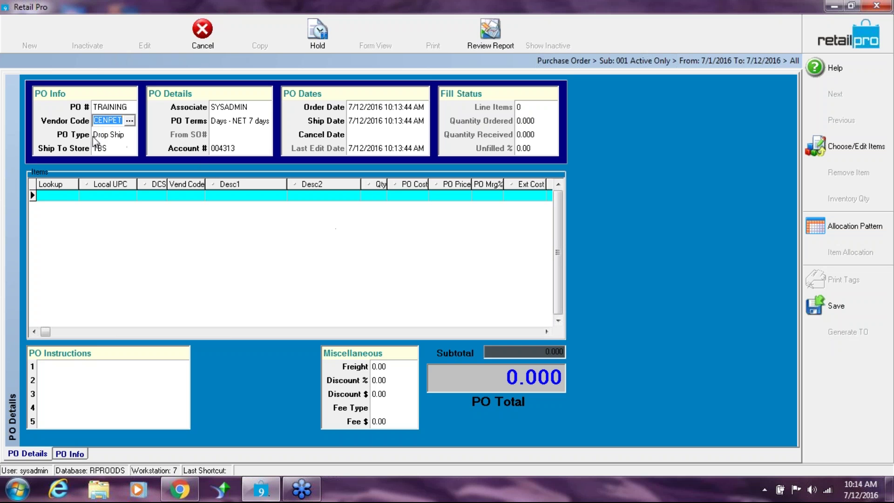
Choose Drop Ship as the purchase order's PO type.
left_click(121, 138)
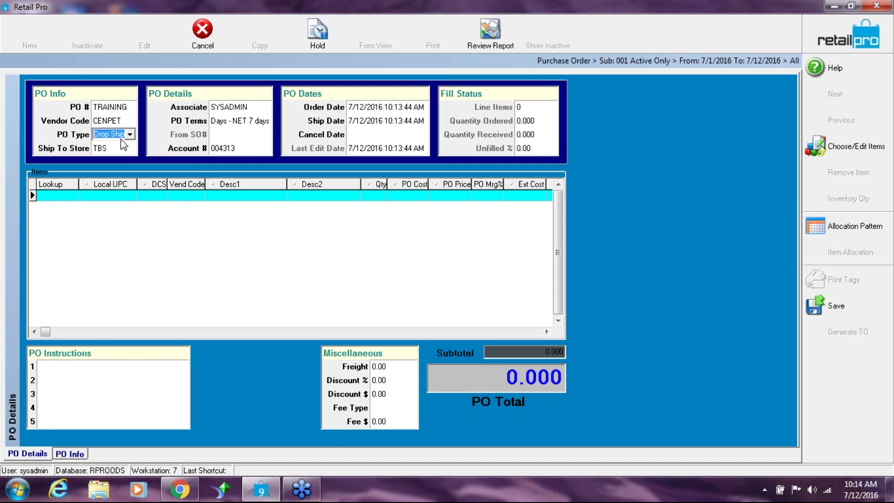
left_click(131, 135)
left_click(119, 146)
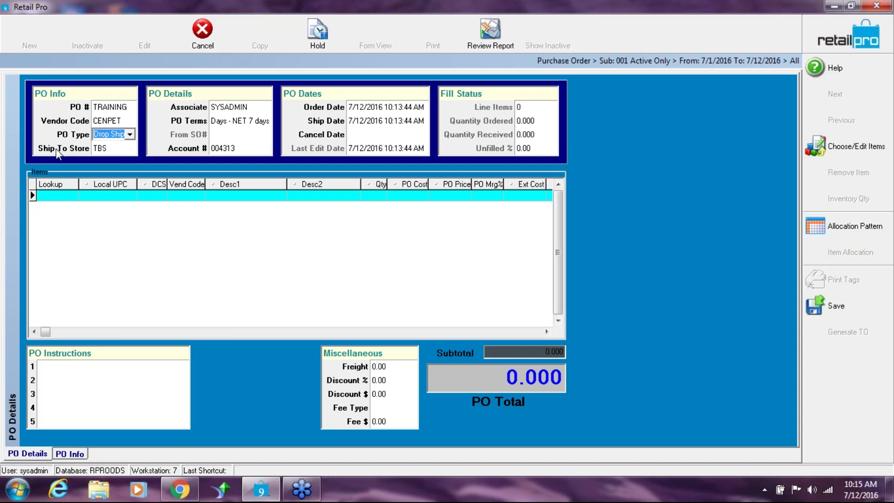
Set the purchase order's terms to Prepaid with the date 7/12/2016.
key("Tab")
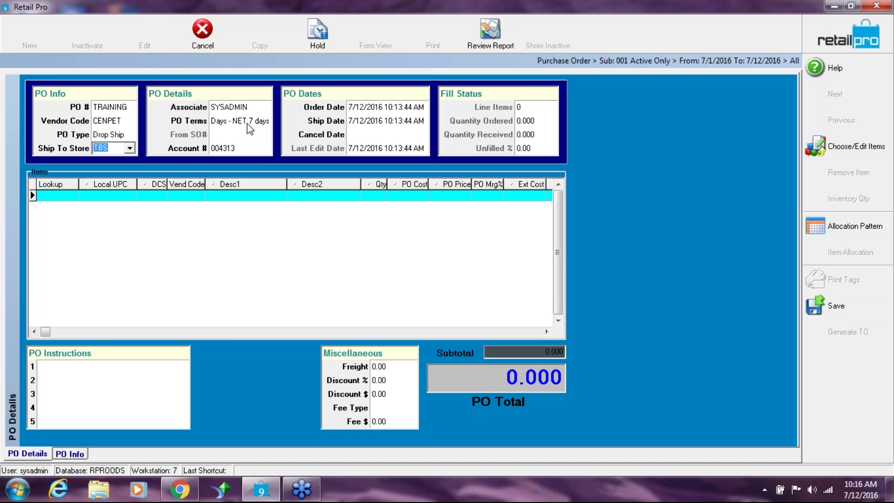
key("Tab")
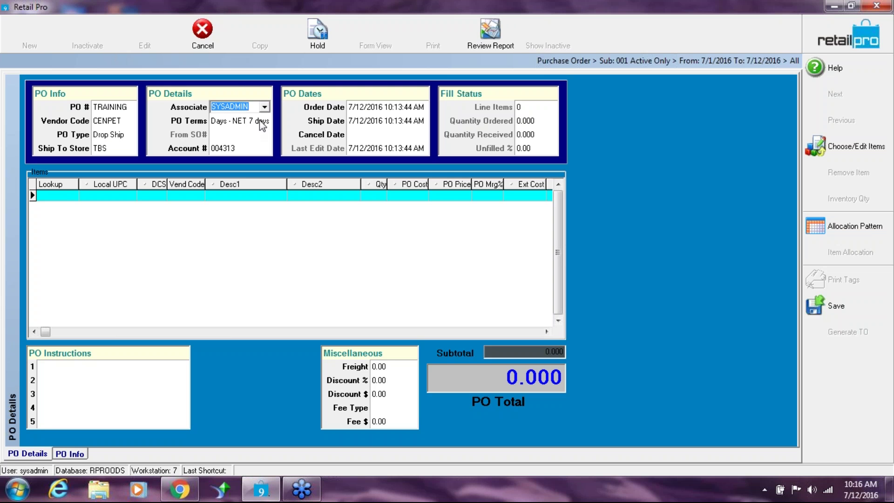
key("Tab")
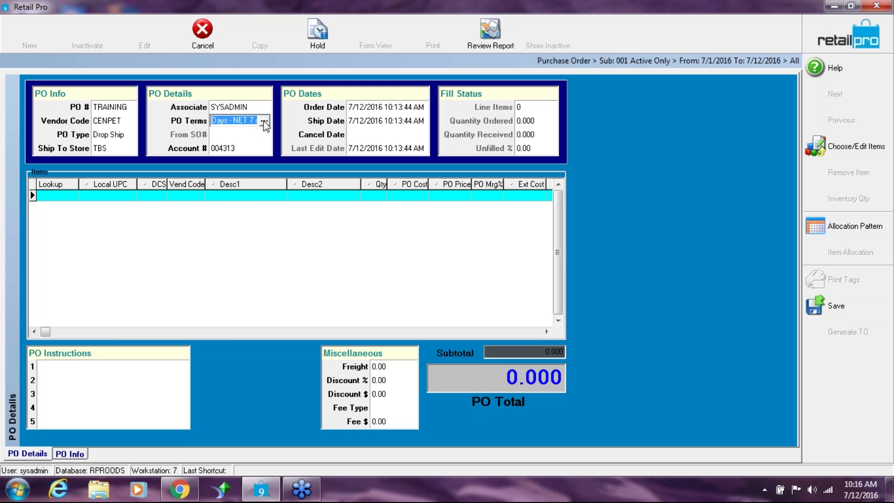
left_click(264, 121)
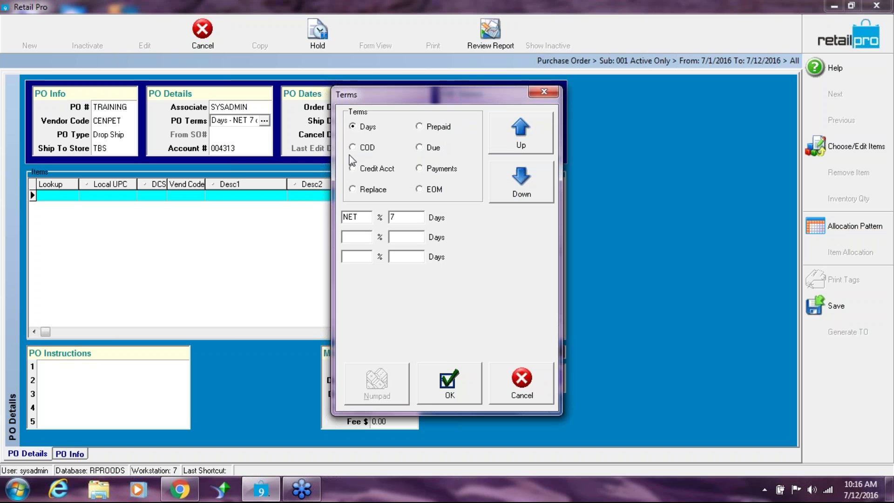
left_click(419, 127)
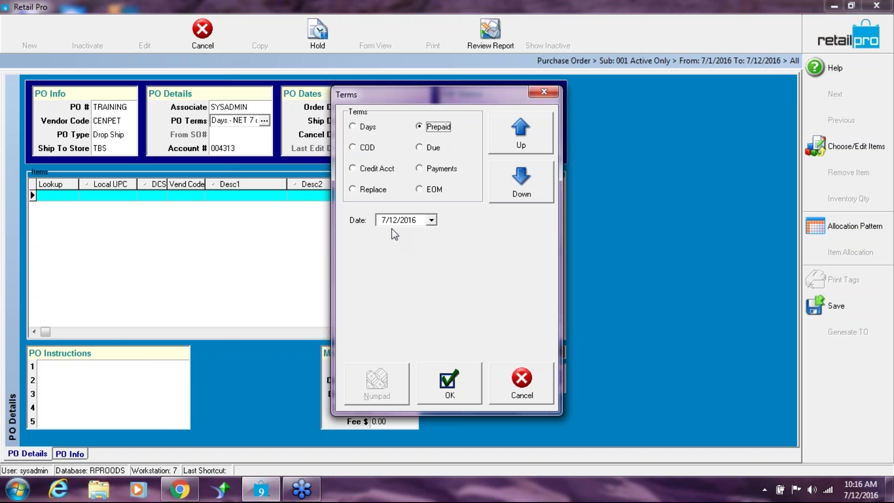
left_click(446, 380)
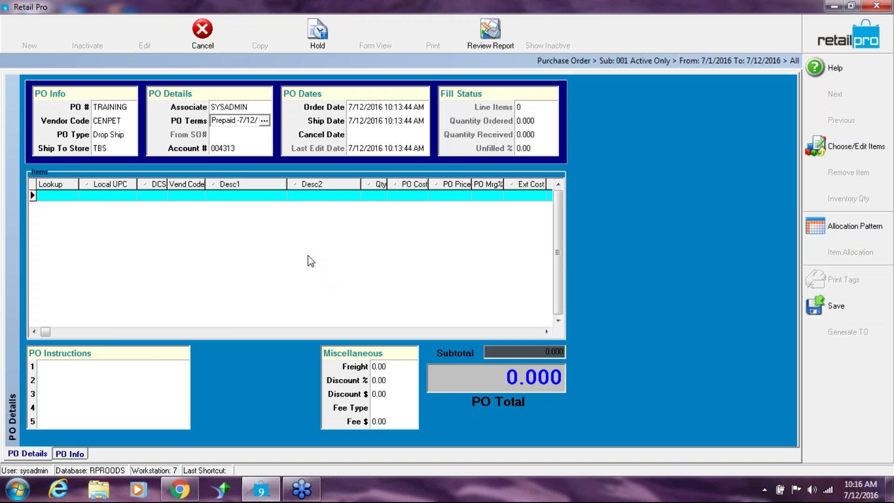
left_click(234, 151)
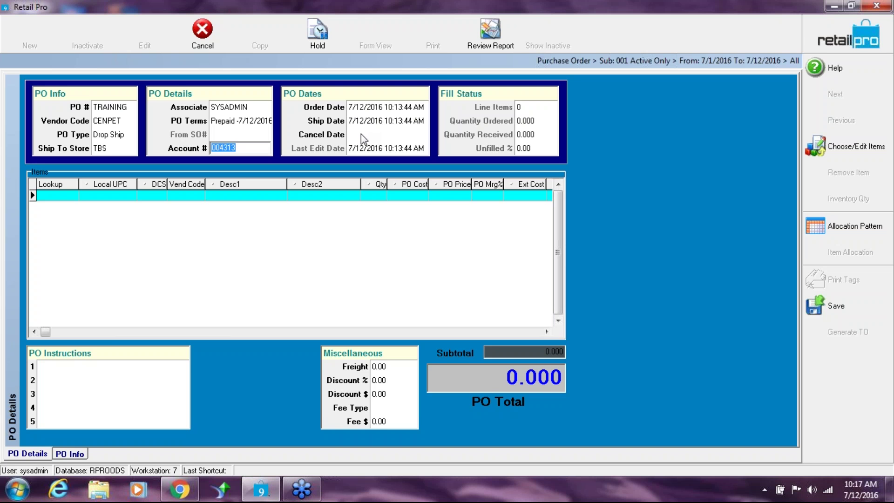
left_click(881, 28)
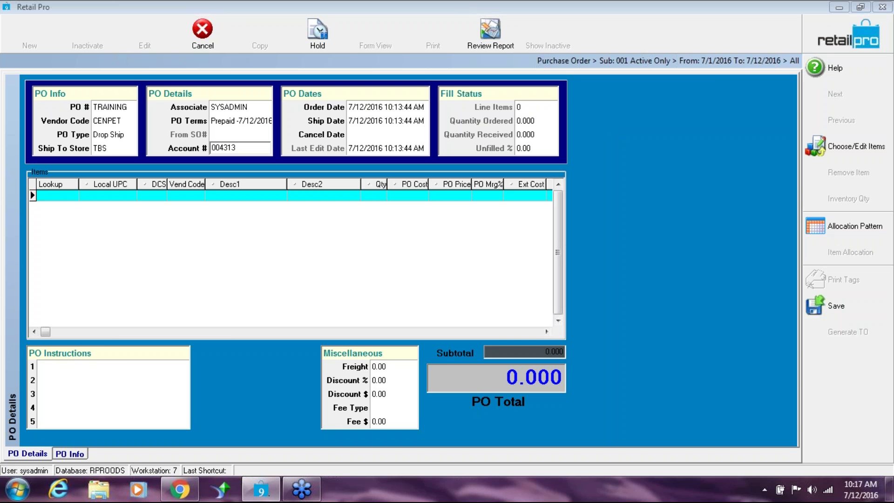
left_click(498, 122)
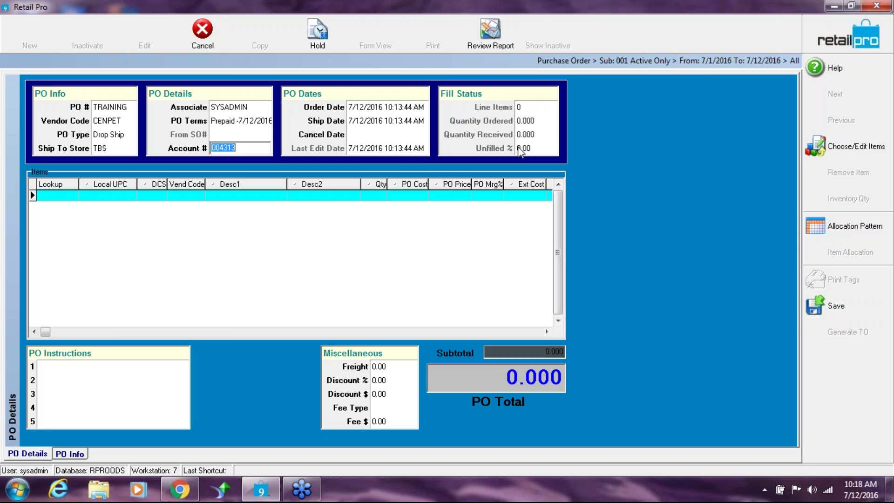
left_click(881, 22)
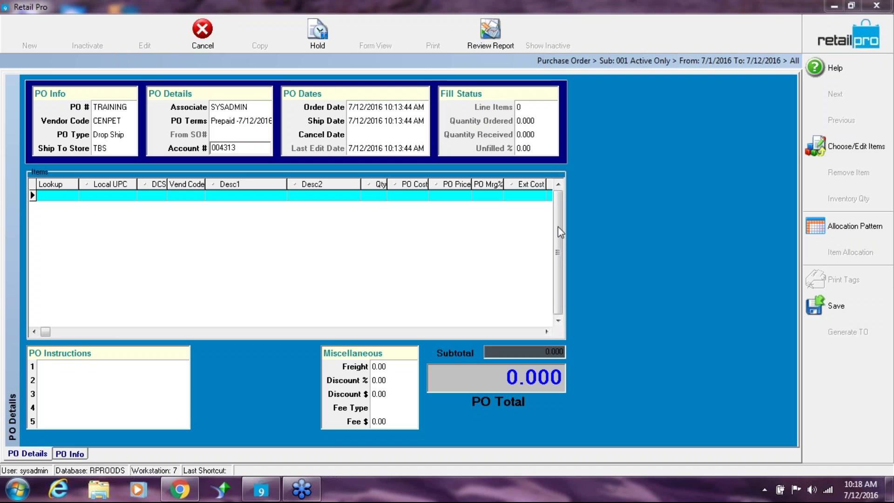
Open the item selection for the purchase order and filter the inventory by vendor code "cen".
left_click(828, 151)
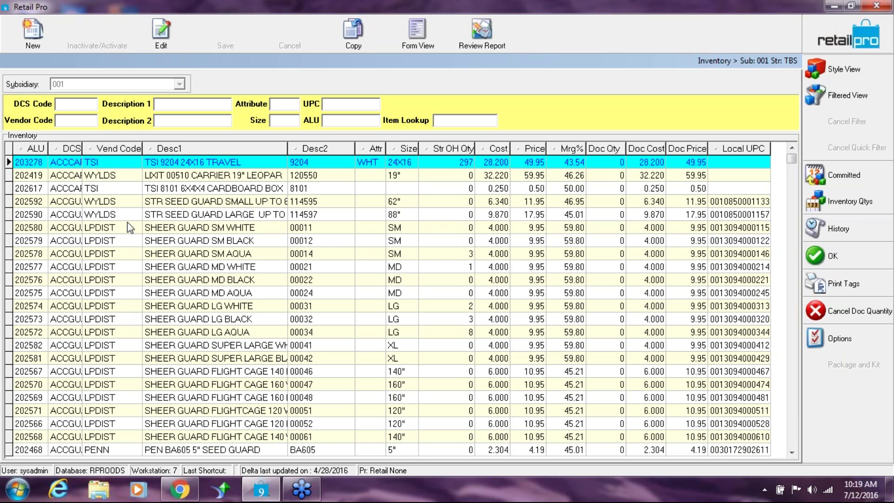
left_click(69, 122)
type("cen")
key("Return")
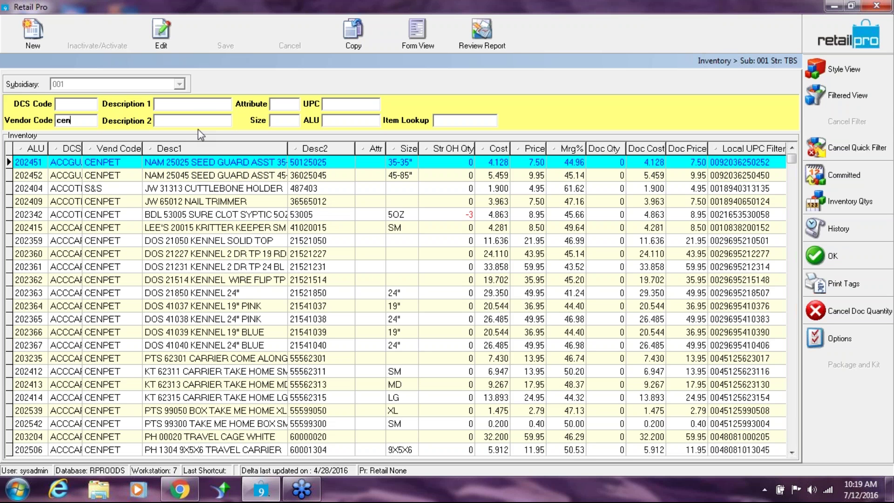
Enter document quantities 2, 3, 3, 3 and 4 for the five consecutive kennels from DOS 21050 through DOS 21850.
left_click(611, 243)
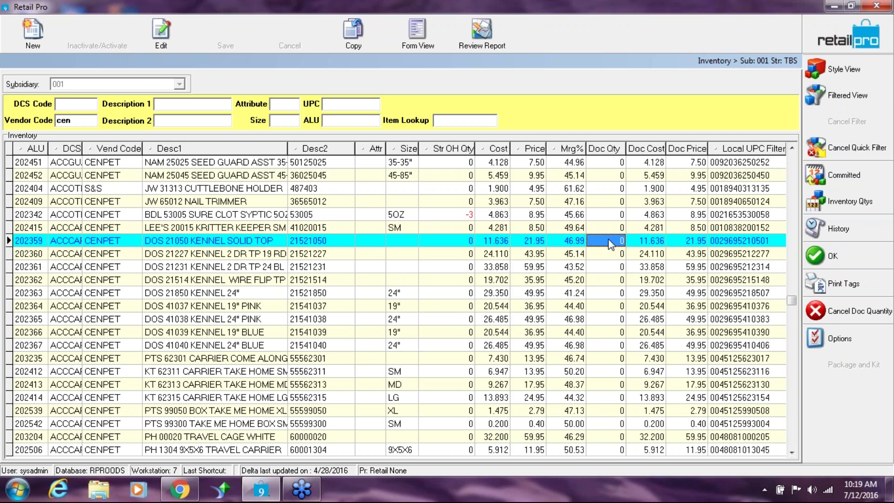
type("2")
key("Return")
key("Return")
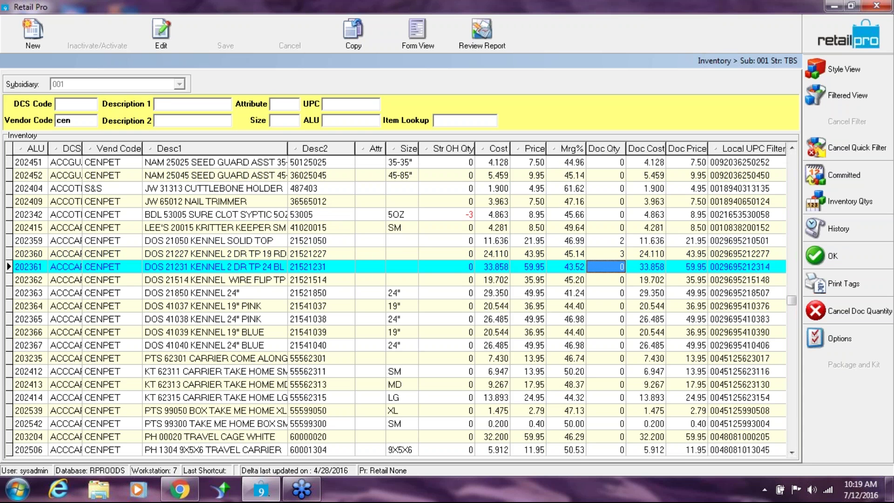
type("3")
key("Return")
type("3")
key("Return")
type("4")
key("Return")
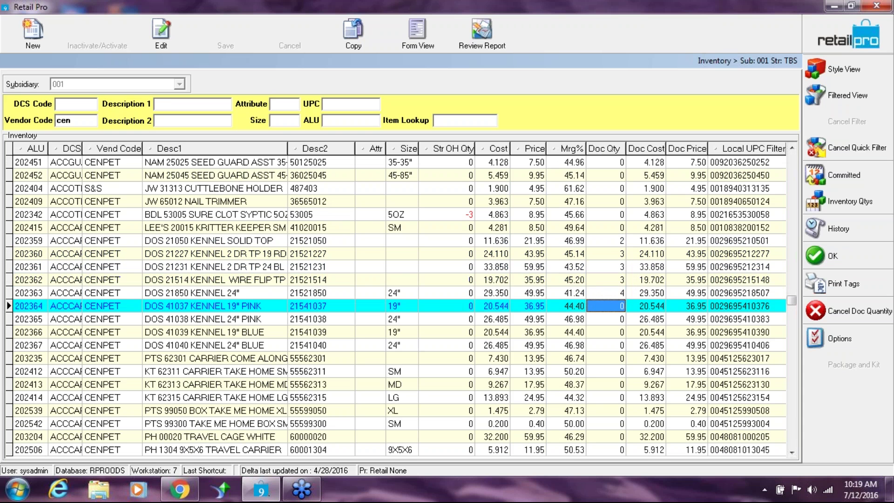
Enter document quantities 3 and 2 for the 19" and 24" pink kennels, and 3 each for the 19" and 24" blue ones.
type("3")
key("Return")
type("2")
key("Return")
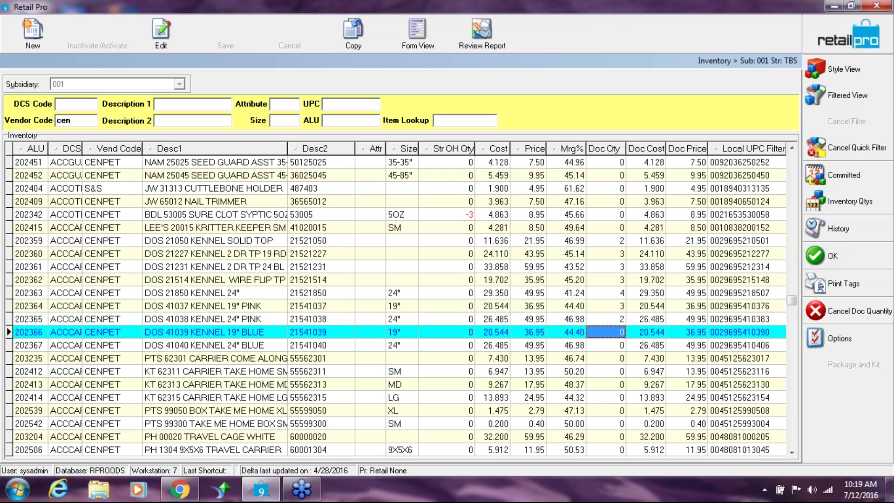
type("3")
key("Return")
type("3")
key("Return")
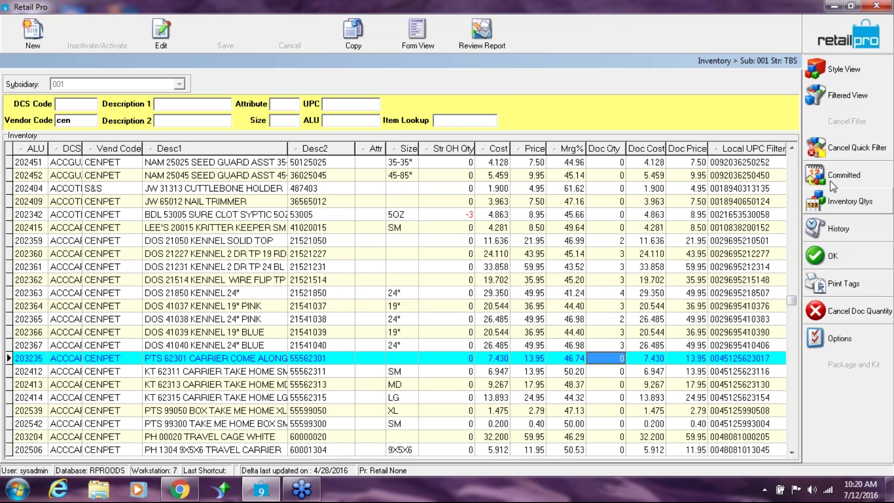
Clear the vendor quick filter and select the SHEER GUARD SM AQUA item in the full inventory list.
left_click(833, 148)
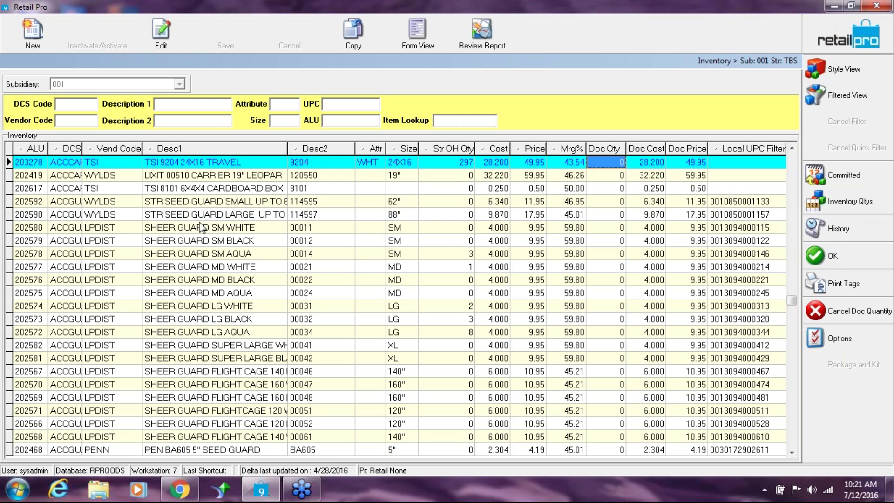
left_click(195, 227)
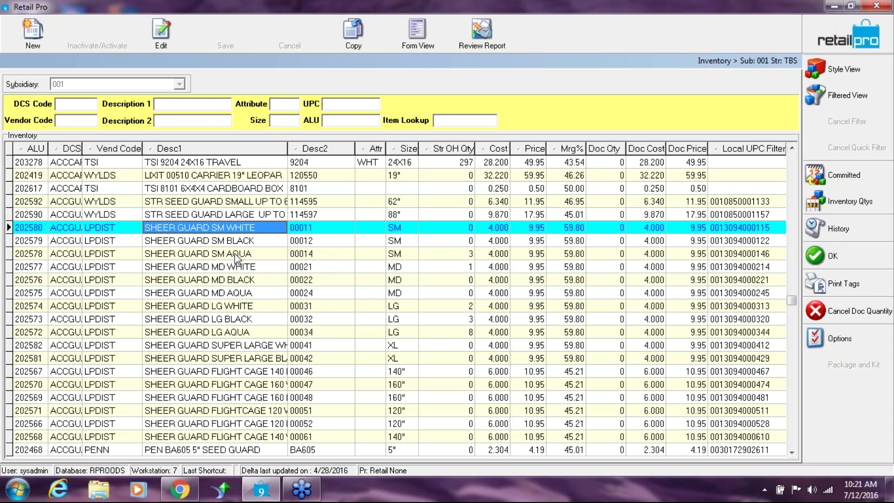
left_click(206, 254)
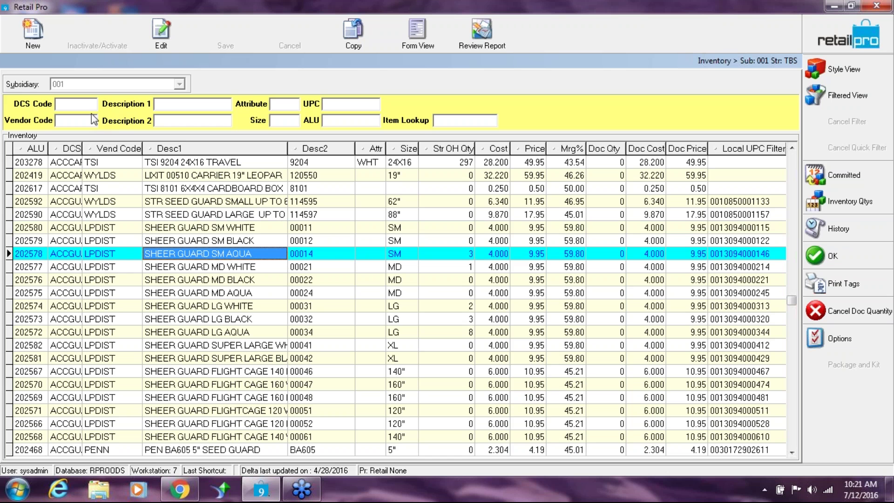
Start a new inventory item and assign it the BEDDING department (DCS code BED).
left_click(46, 41)
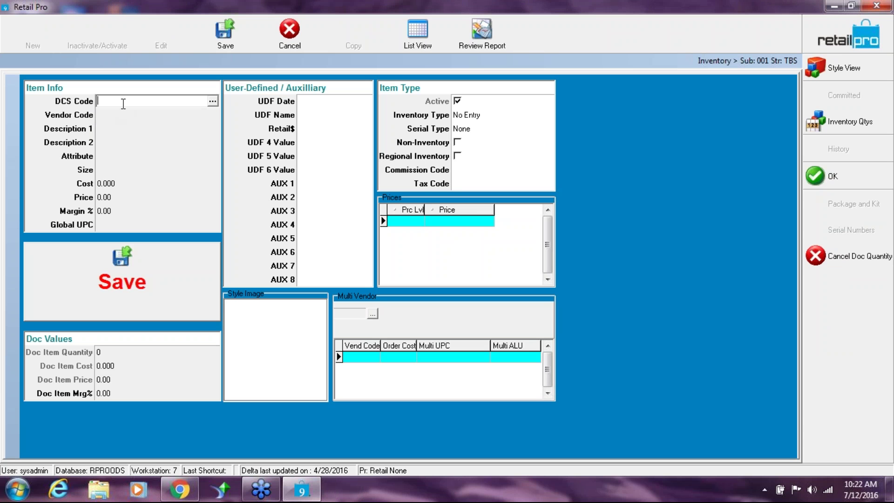
left_click(212, 101)
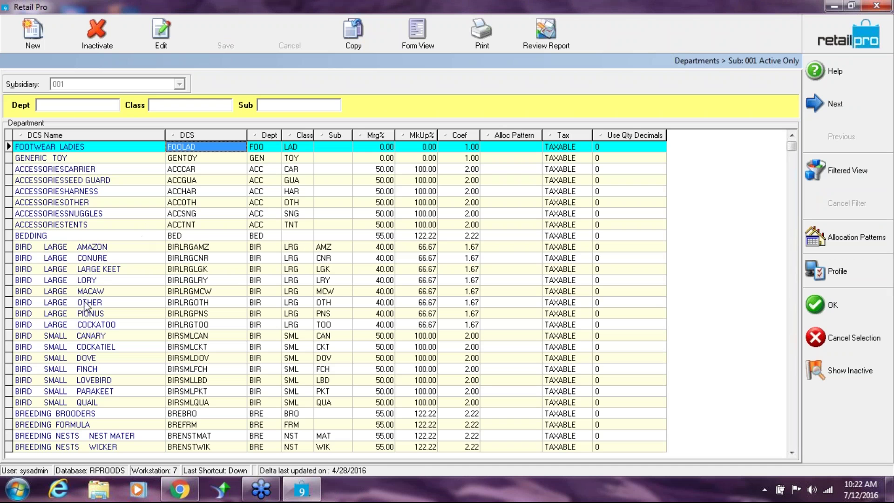
left_click(67, 237)
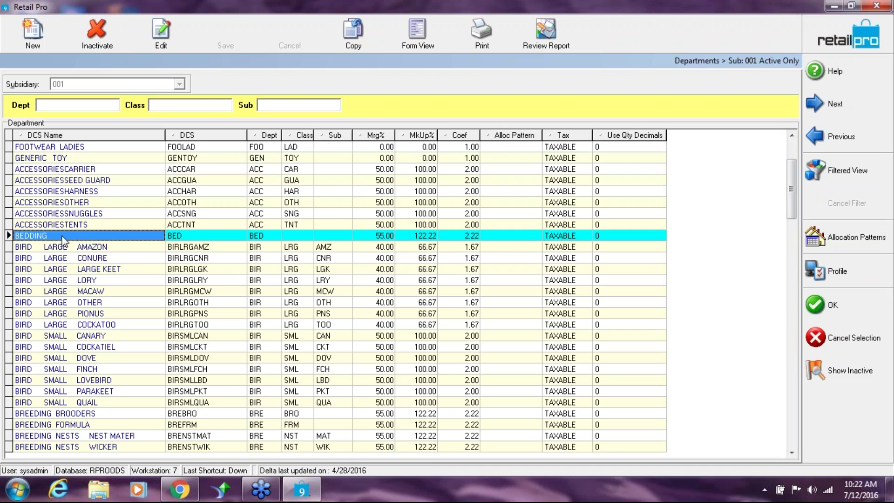
left_click(824, 308)
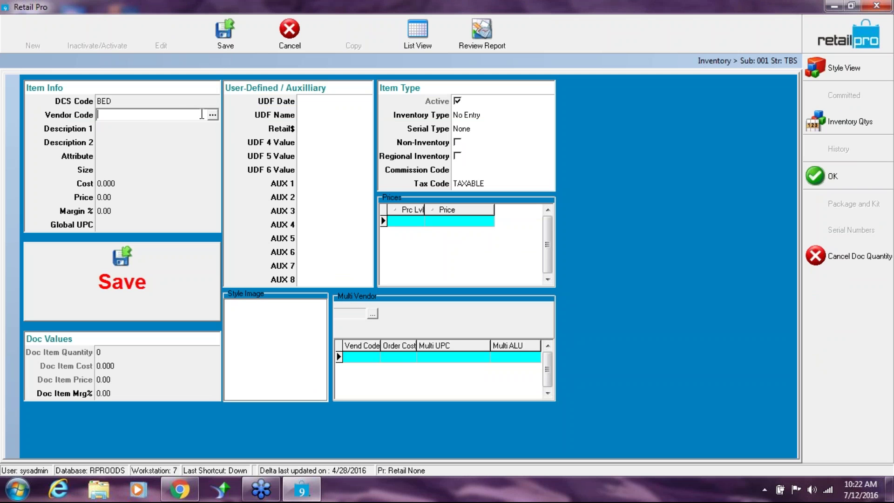
Set the new item's vendor code to CENPET, Description 1 to "webinar test" and Description 2 to 111111.
type("CENPET")
key("shift+Tab")
left_click(116, 129)
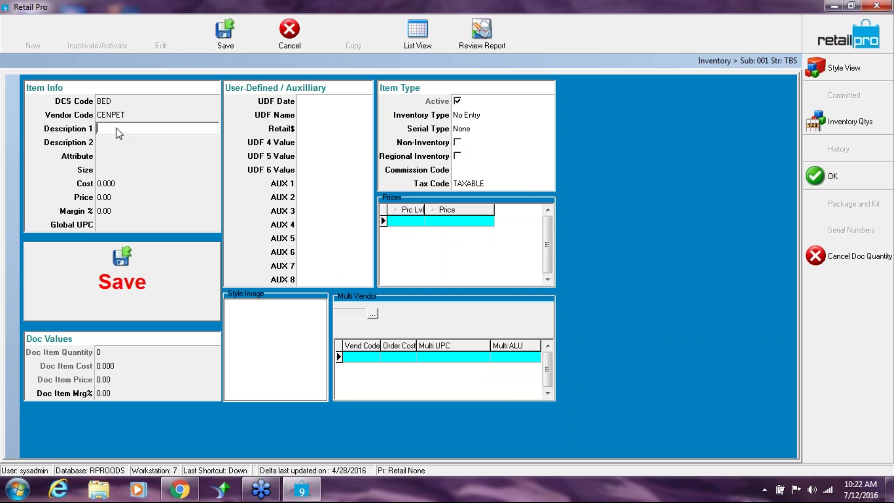
type("webinar test")
left_click(112, 142)
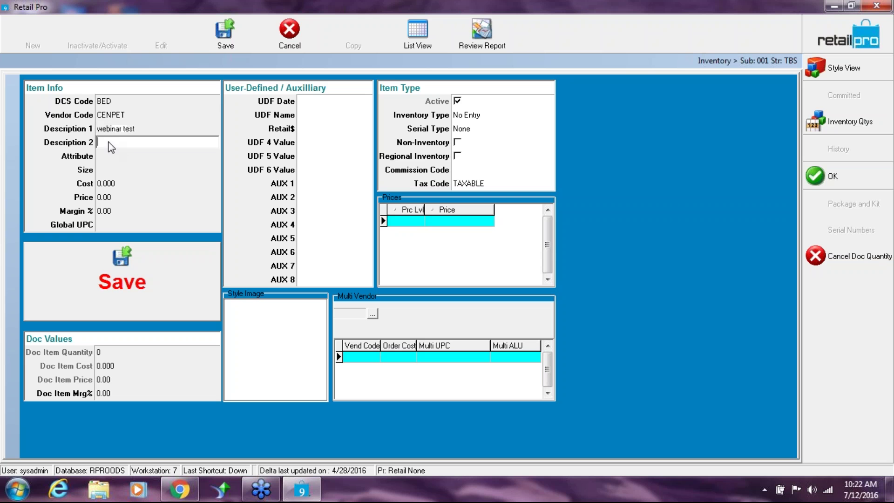
type("111111")
Give the new item the attribute Blue and the size Med.
left_click(103, 159)
type("B")
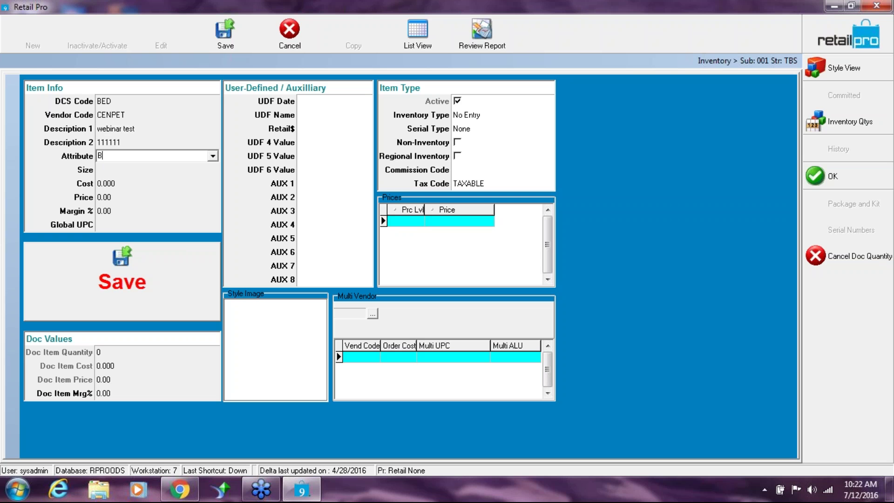
type("lue")
left_click(116, 166)
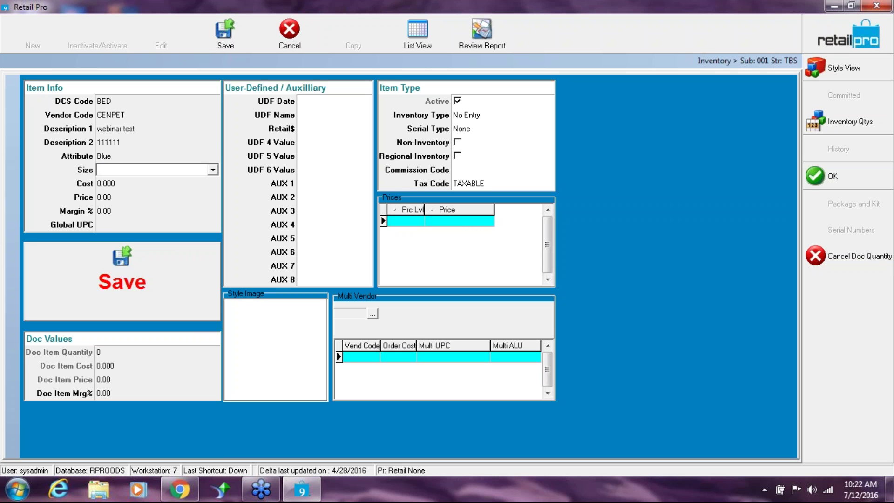
type("Med")
Set the new item's cost to 15 and its price to 34.
left_click(120, 186)
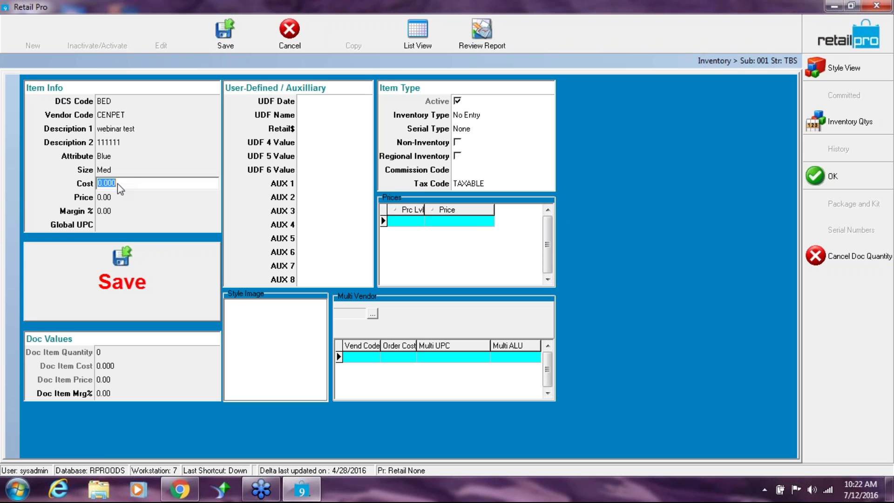
type("15")
key("Tab")
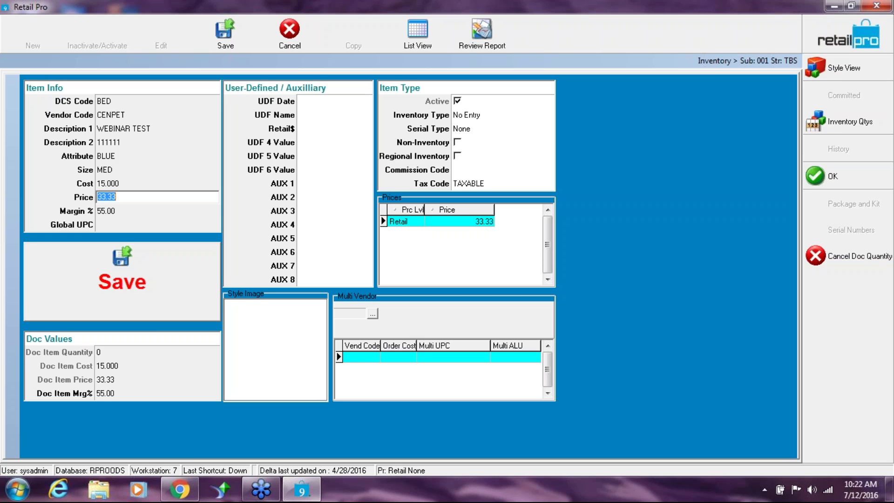
type("34")
key("Tab")
key("Tab")
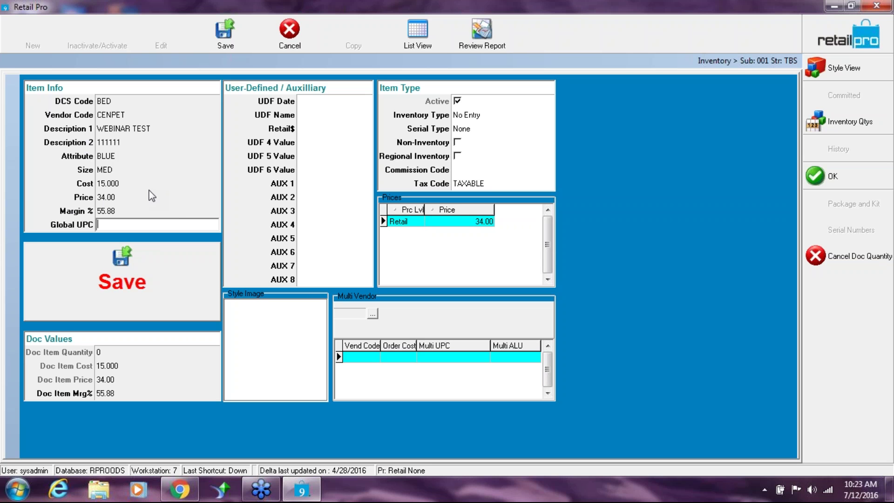
Save the new item and set its document item quantity to 4.
left_click(152, 272)
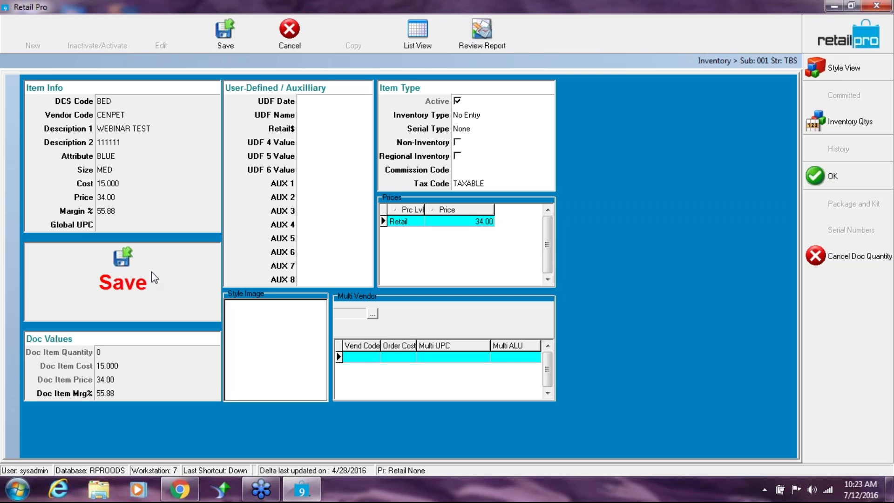
left_click(104, 352)
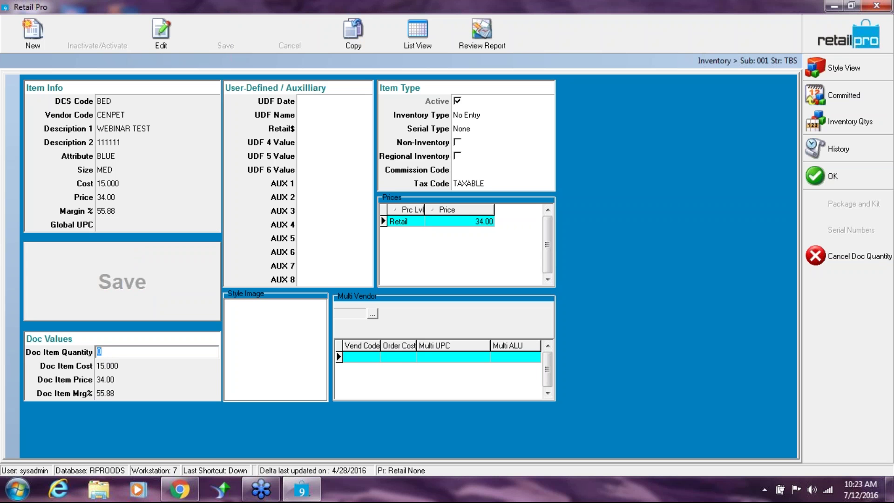
type("4")
left_click(150, 365)
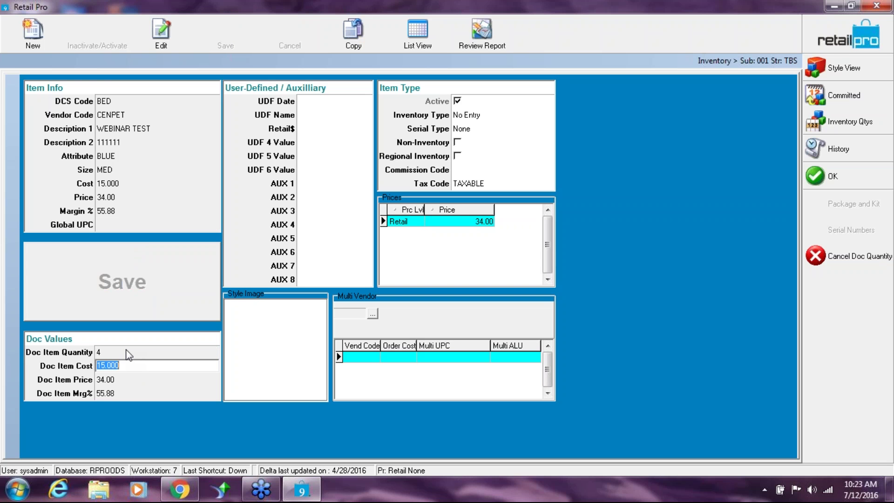
Switch to the style view and start a new style in the BEDDING department (DCS code BED).
left_click(416, 34)
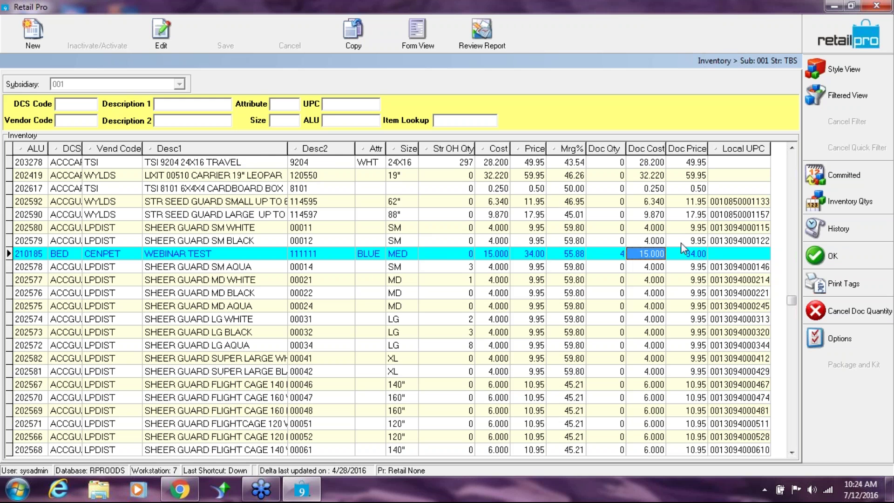
left_click(849, 69)
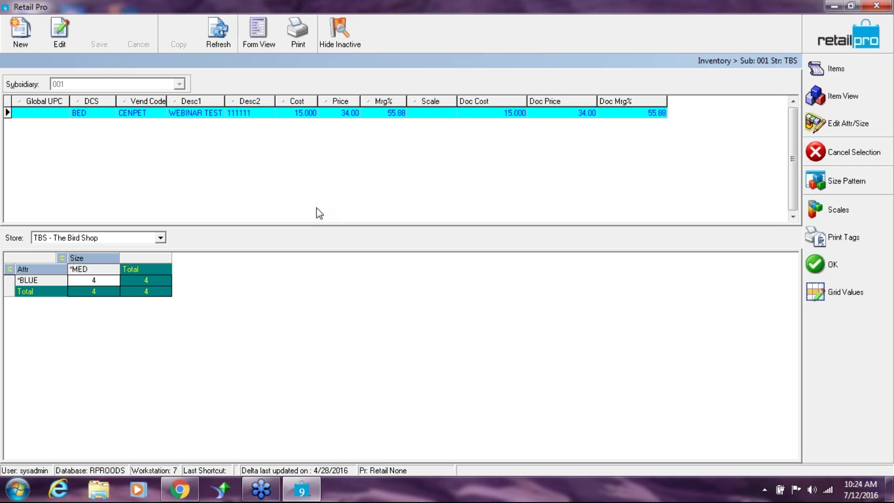
left_click(21, 37)
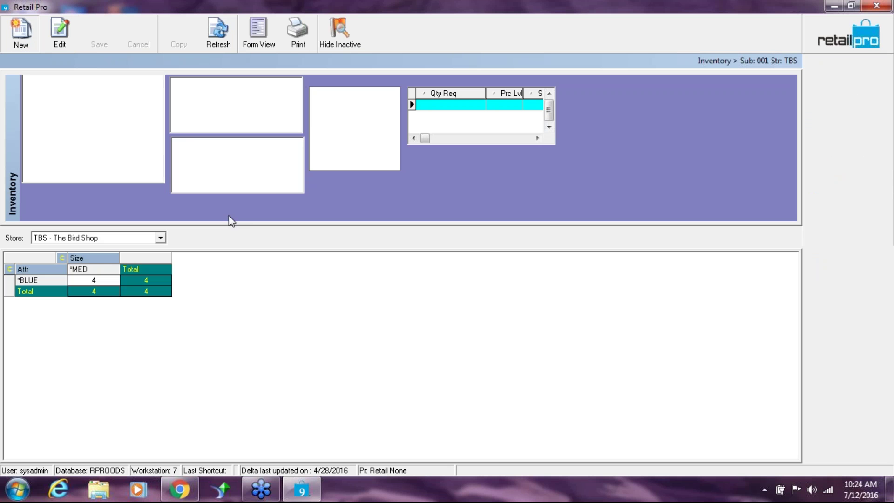
left_click(156, 93)
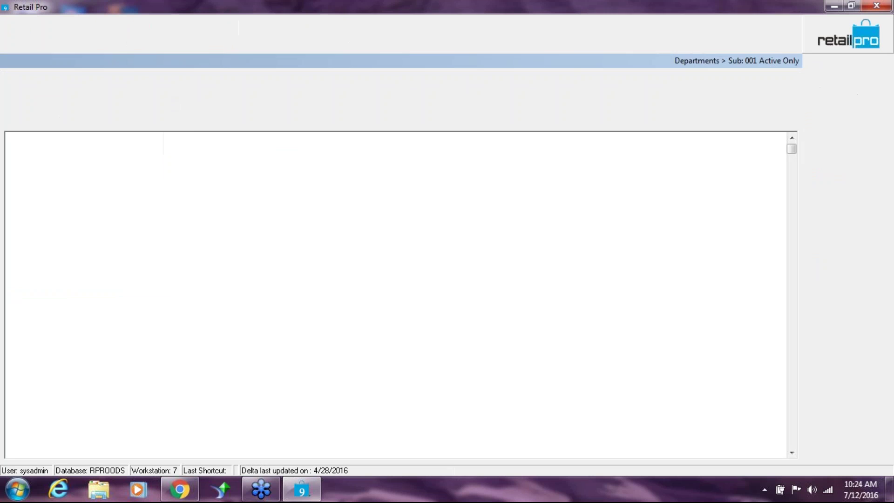
left_click(51, 235)
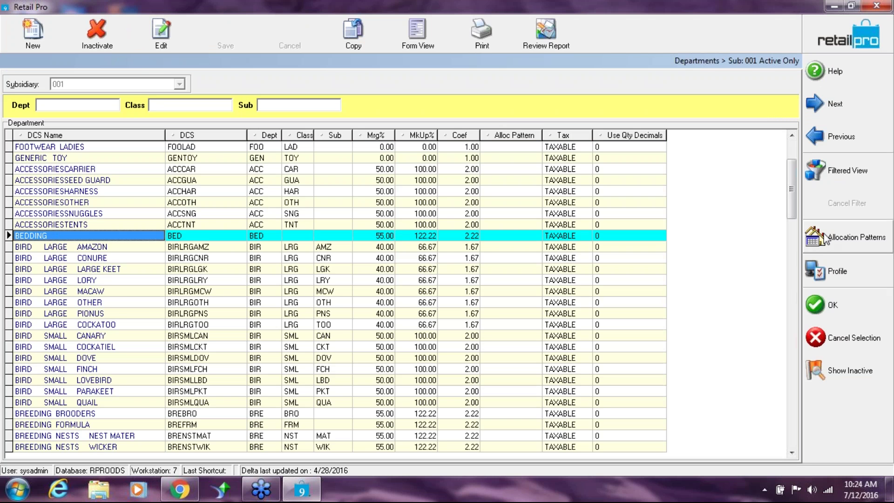
left_click(824, 305)
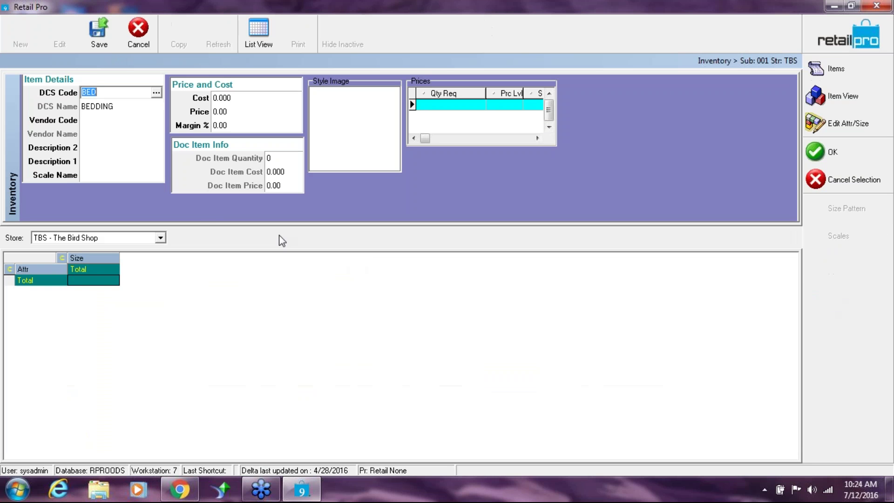
Set the new style's vendor code to CENPET, Description 2 to 22222 and Description 1 to "Webinar style".
left_click(87, 122)
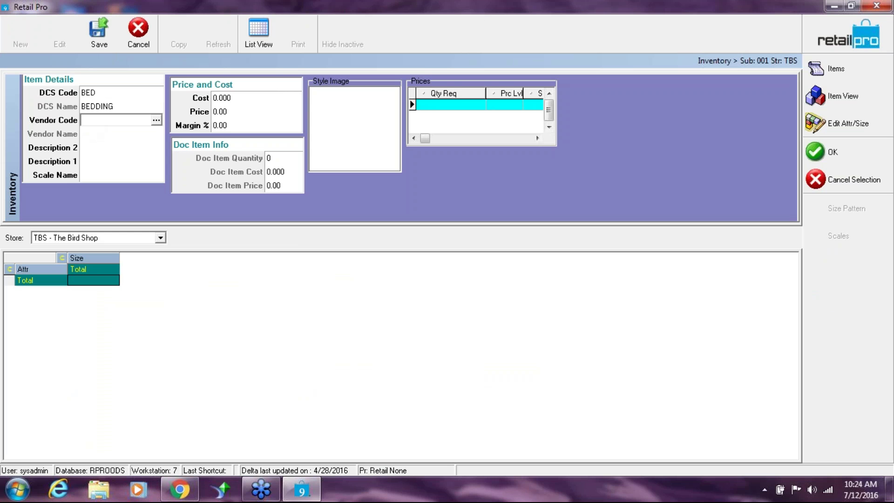
type("CENPET")
left_click(91, 149)
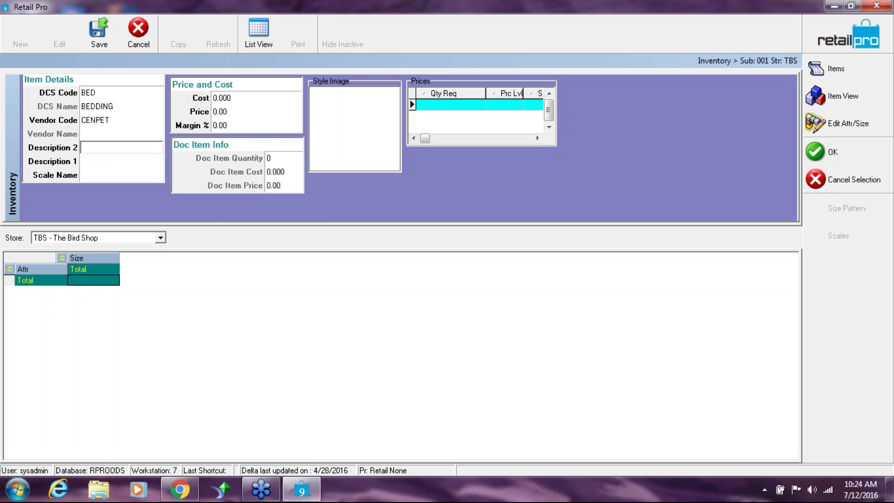
type("22222")
left_click(103, 162)
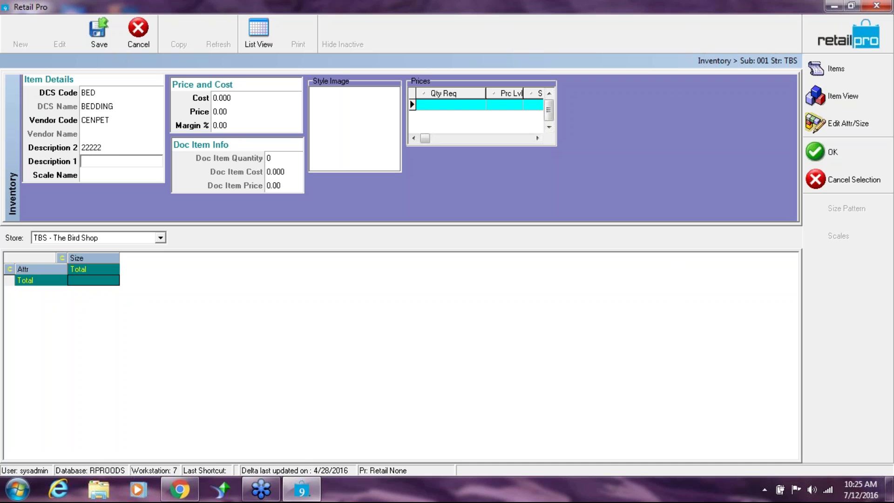
type("Webinar style")
Assign the LADIES SHOES scale to the new style.
left_click(91, 174)
left_click(155, 175)
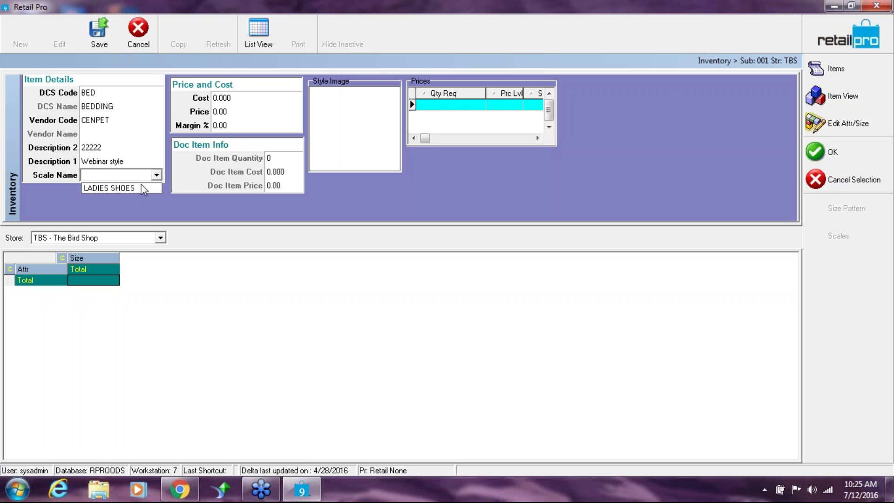
left_click(142, 188)
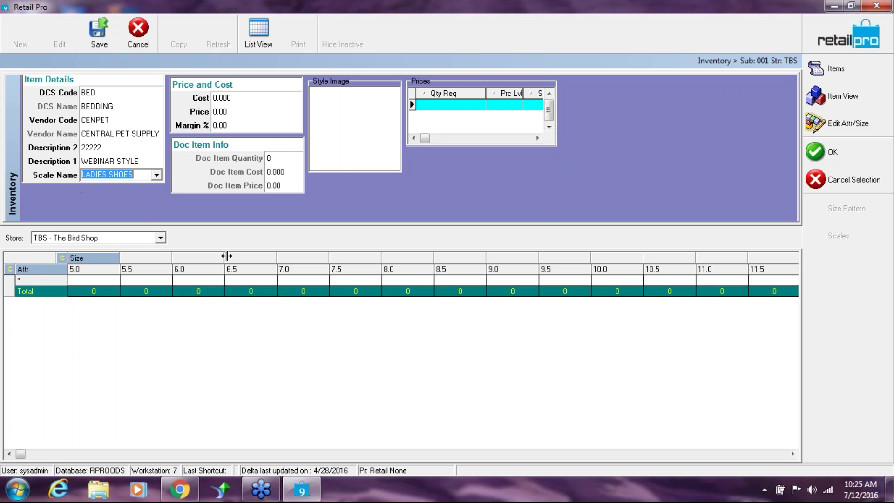
Set the new style's cost to 17 and its price to 39.99.
left_click(228, 98)
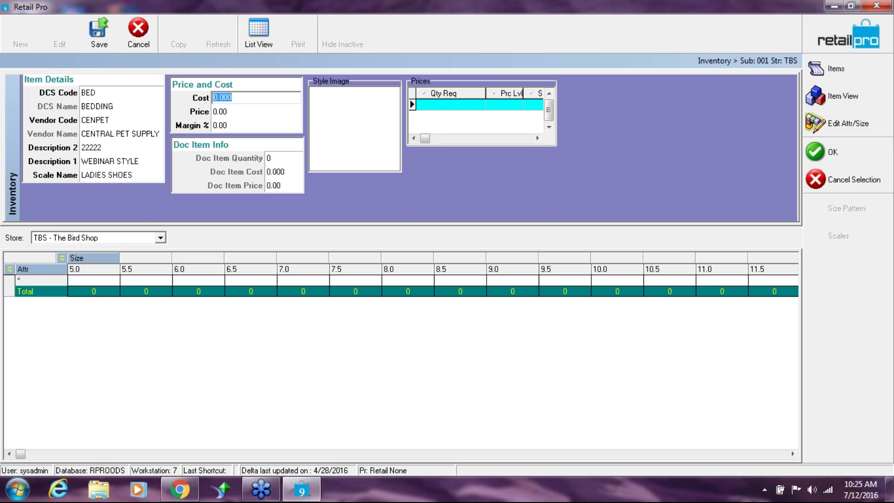
type("17")
key("Tab")
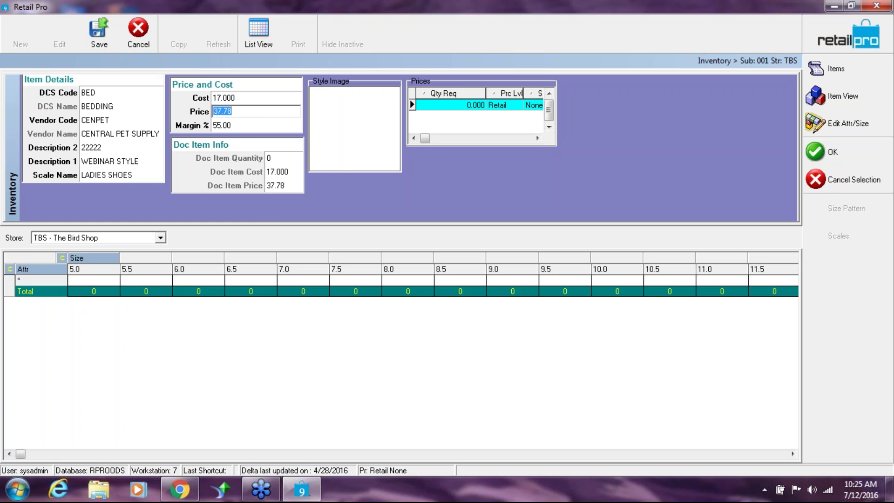
type("39.99")
key("Tab")
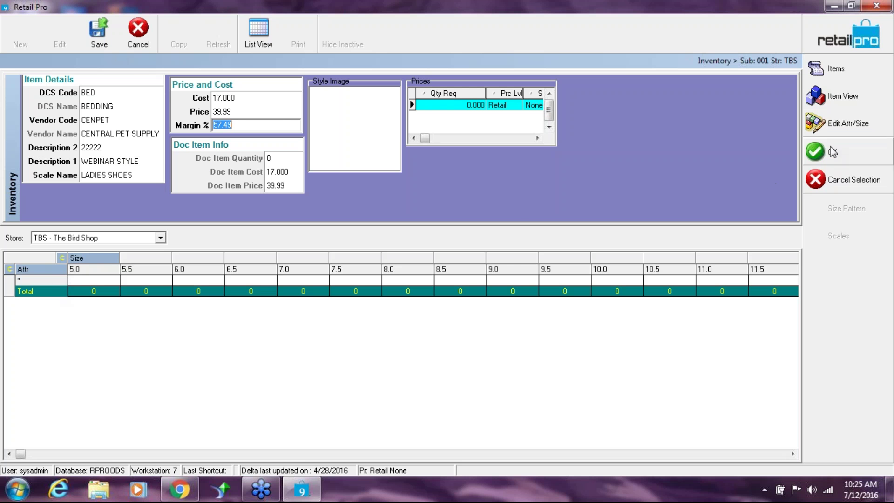
Edit the style's attributes, replacing the * entry with Red and adding White and Blue.
left_click(848, 130)
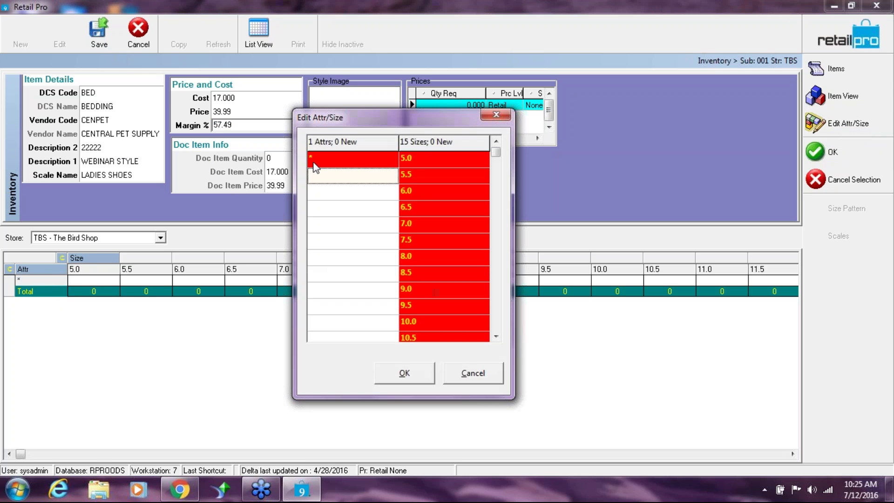
left_click(314, 159)
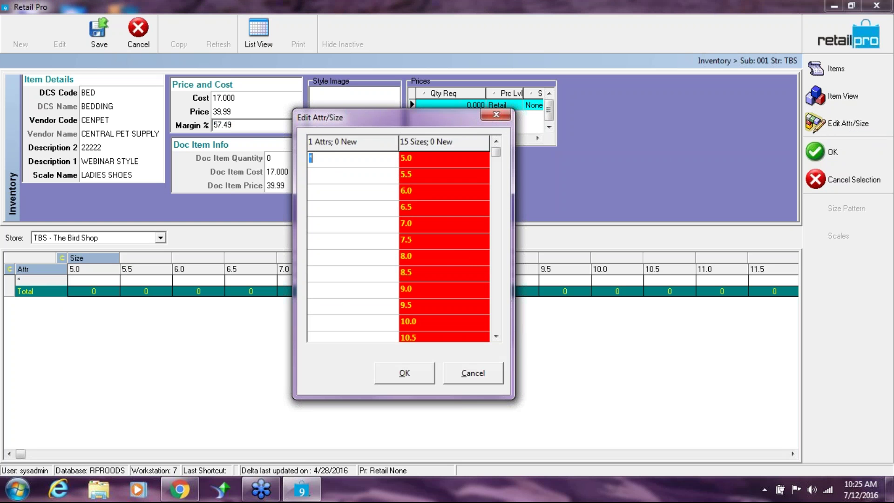
type("Red")
key("Return")
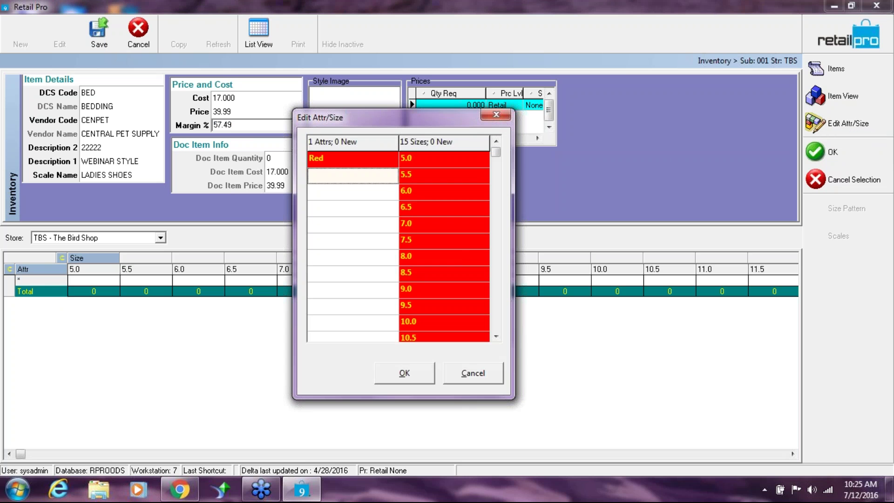
type("White")
key("Return")
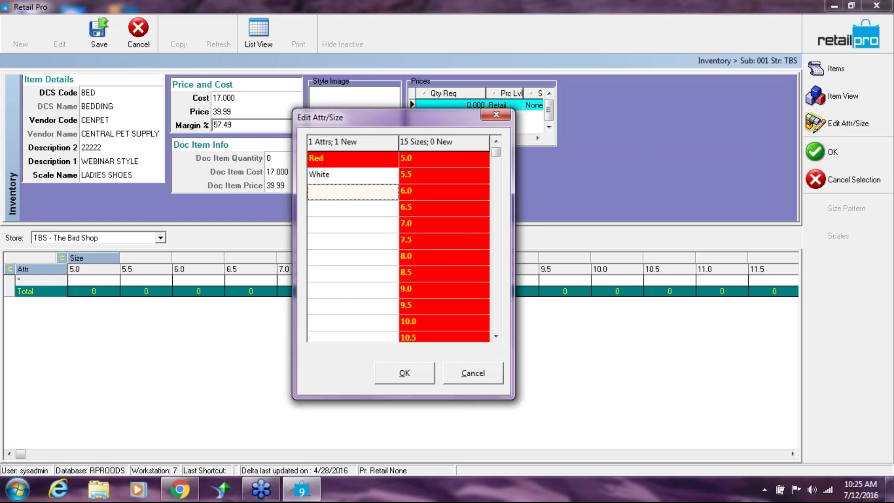
type("Blue")
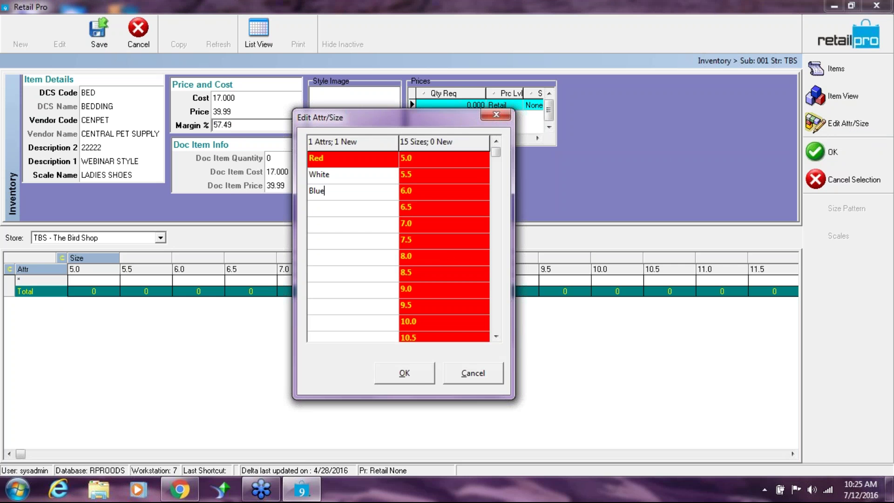
left_click(412, 378)
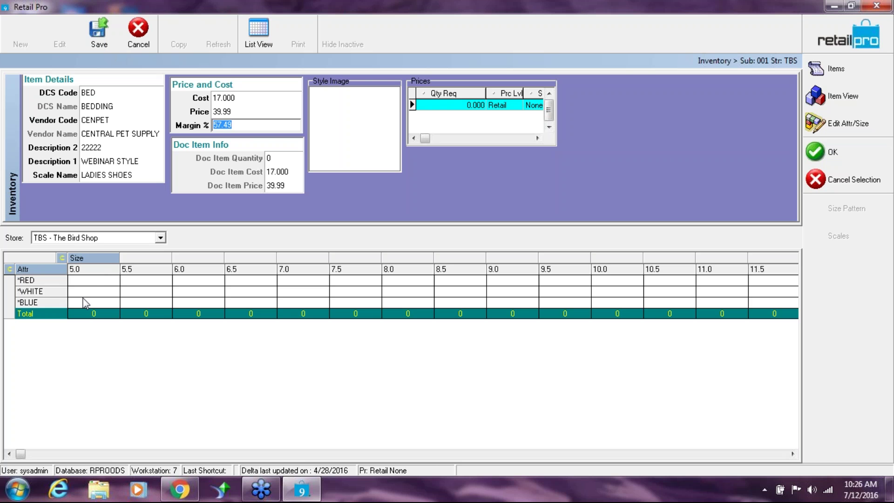
Enter a quantity of 2 in the RED row for every size from 6.0 through 10.5.
left_click(82, 280)
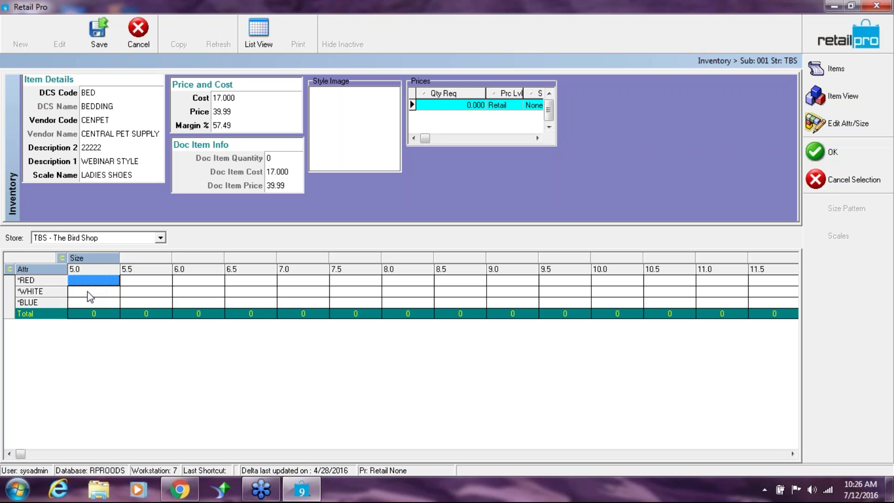
key("Right")
key("Right")
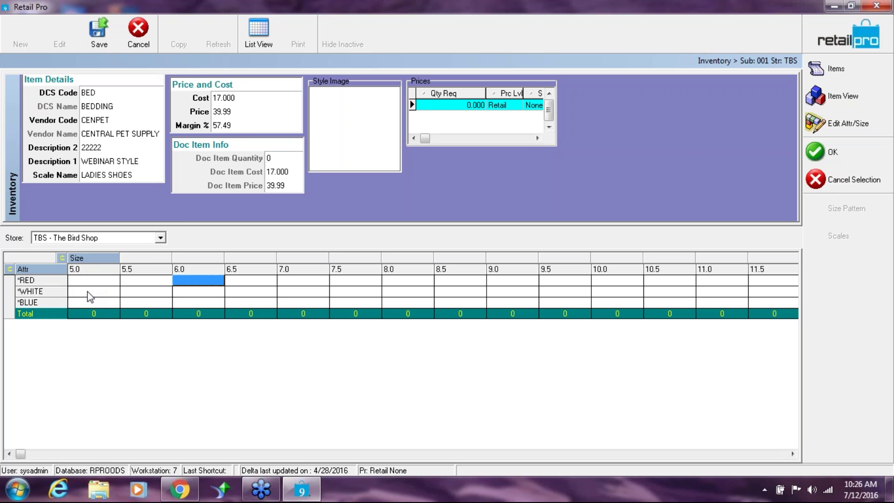
key("2")
key("Right")
key("2")
key("Right")
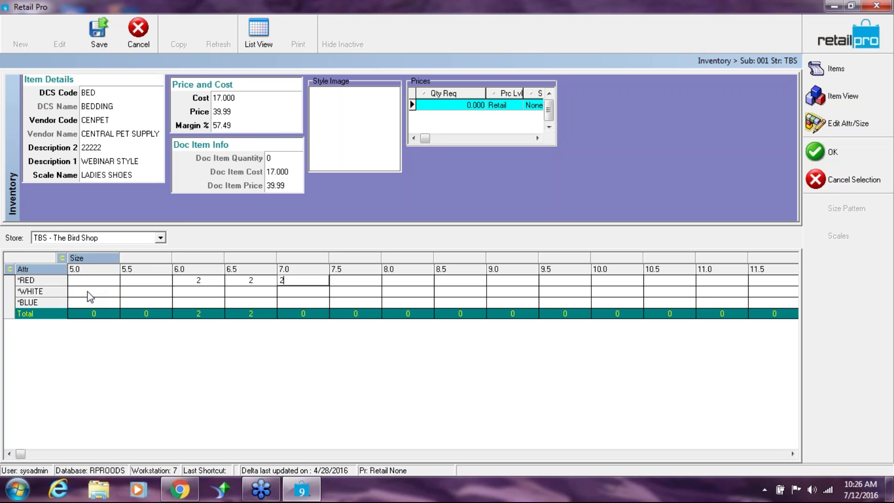
key("2")
key("Right")
key("2")
key("Right")
key("2")
key("Right")
key("2")
key("Right")
key("Tab")
type("2")
key("Tab")
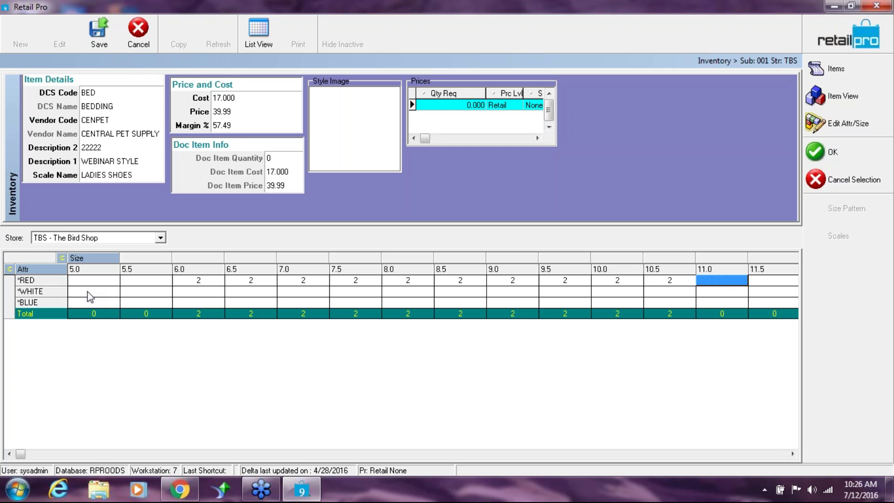
key("Down")
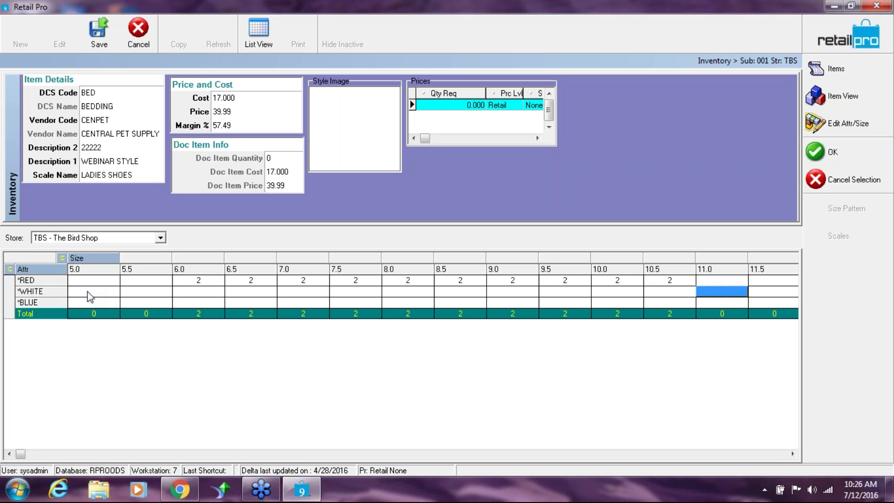
Enter a quantity of 2 in the WHITE row for sizes 6.0 through 10.0 and for size 11.0.
left_click(89, 297)
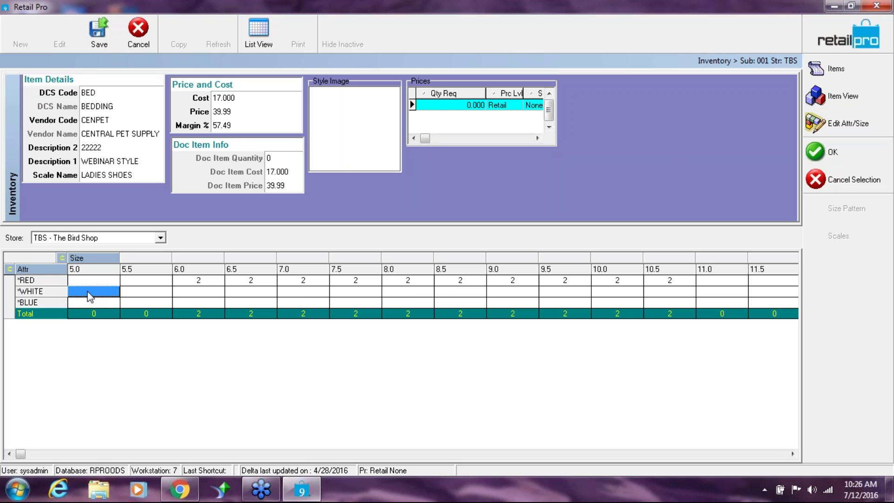
key("Tab")
key("Tab")
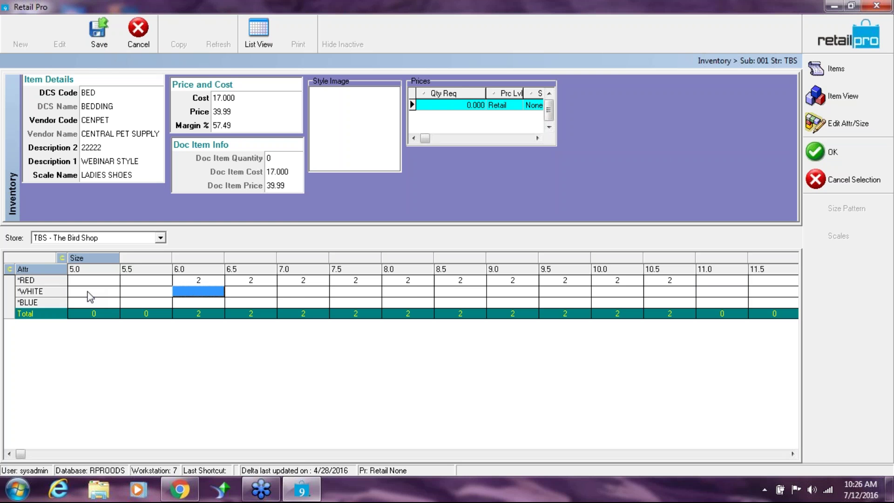
type("2")
key("Tab")
type("2")
key("Tab")
type("2")
key("Tab")
type("2")
key("Tab")
type("2")
key("Tab")
type("2")
key("Tab")
type("2")
key("Tab")
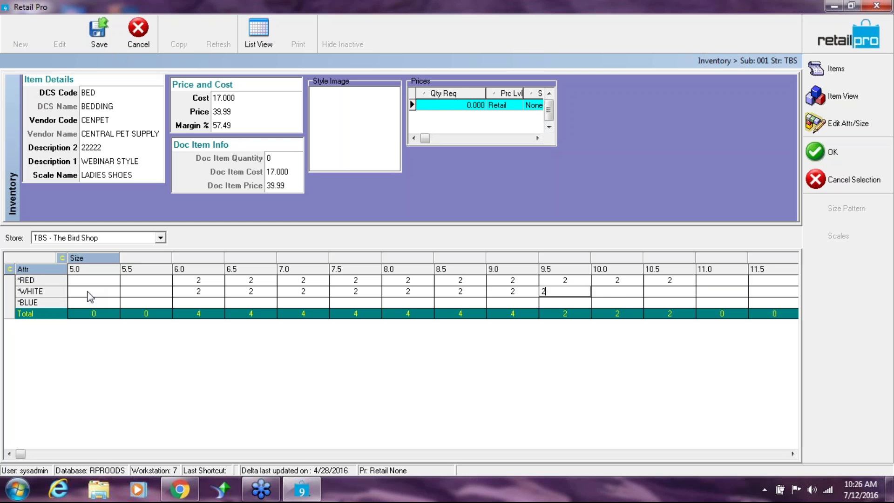
type("22")
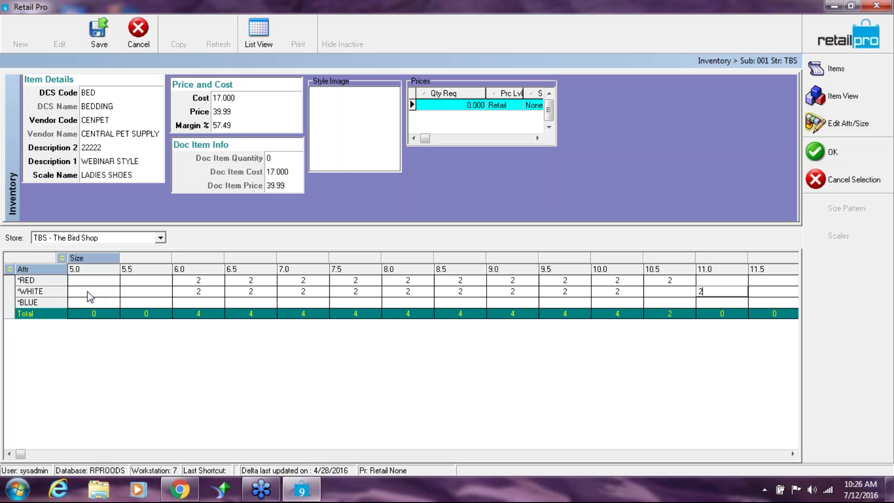
key("Return")
Enter BLUE row quantities of 1 for size 5.5 and 2 for sizes 6.0 through 11.0, and save the style.
key("Home")
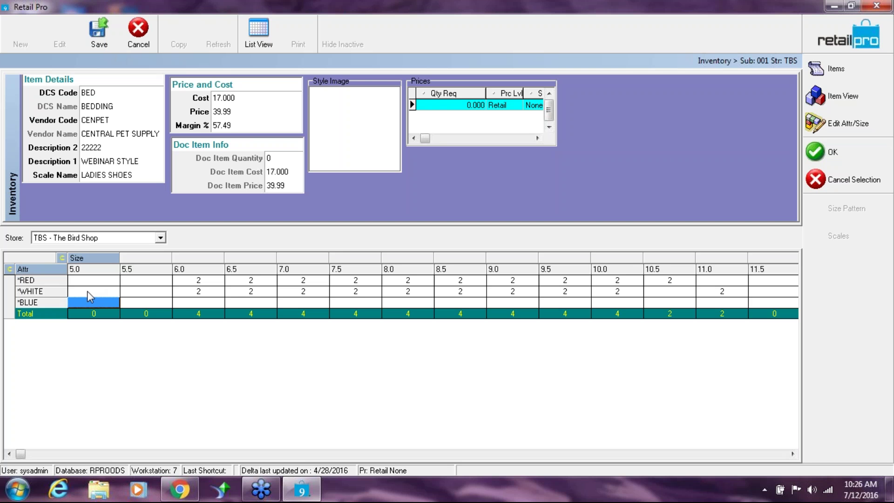
key("Right")
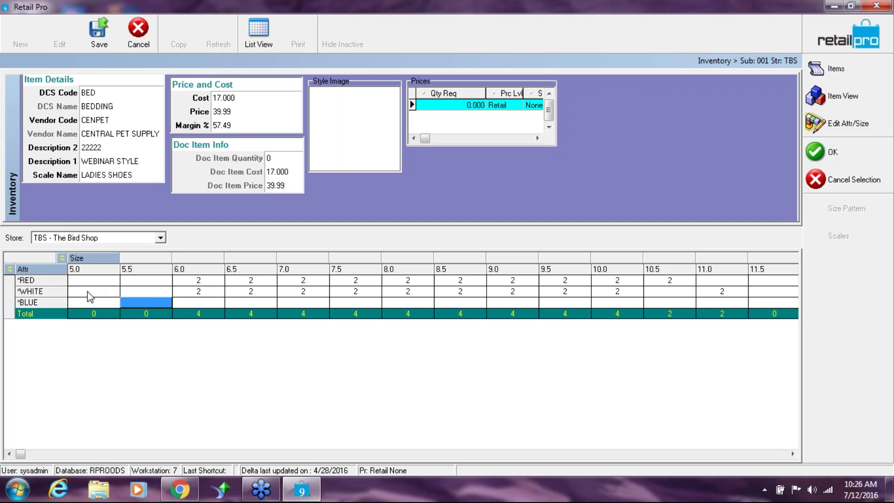
type("1")
key("Right")
type("2")
key("Right")
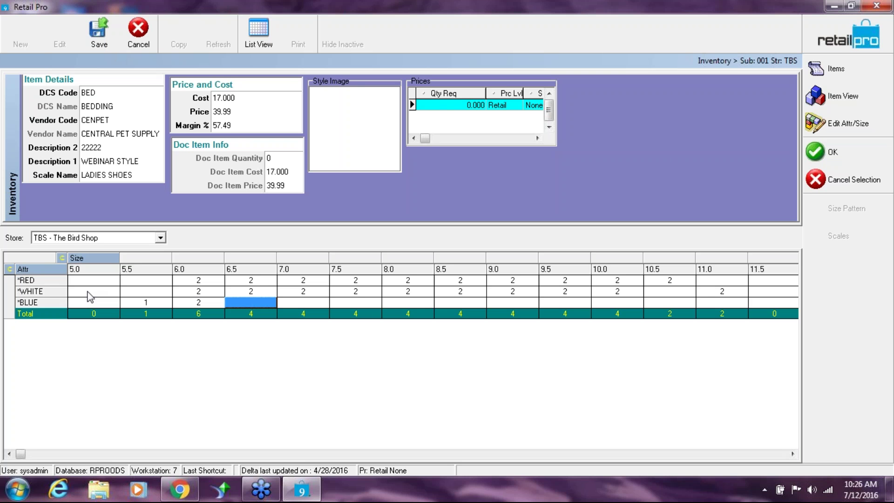
type("2")
key("Right")
type("2")
key("Right")
type("22")
key("Right")
key("2")
key("Right")
key("2")
key("Right")
key("2")
key("Right")
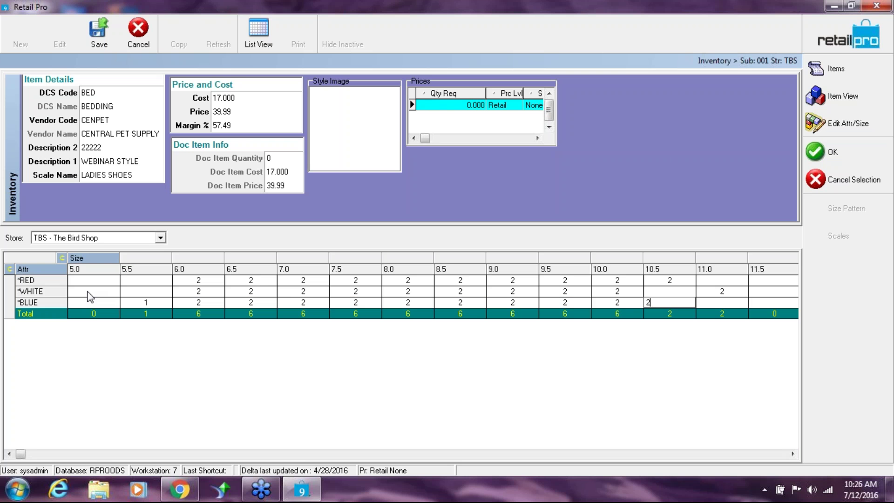
key("2")
key("Right")
type("2")
key("Right")
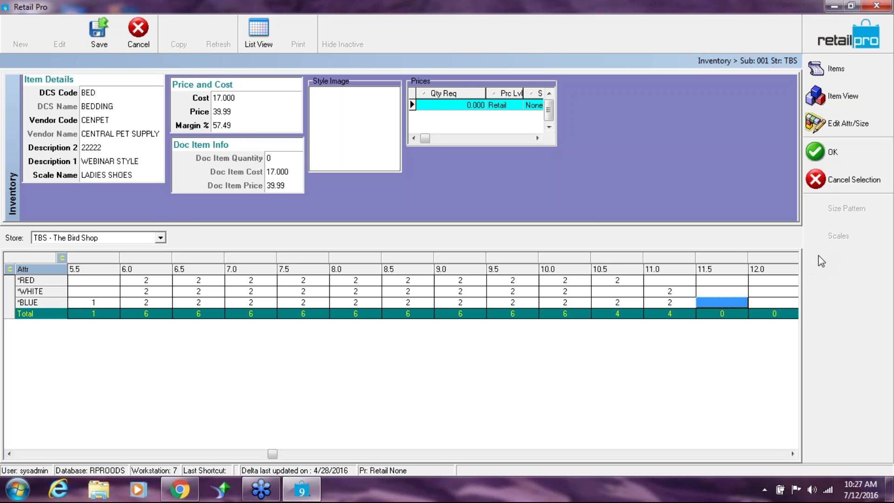
left_click(96, 39)
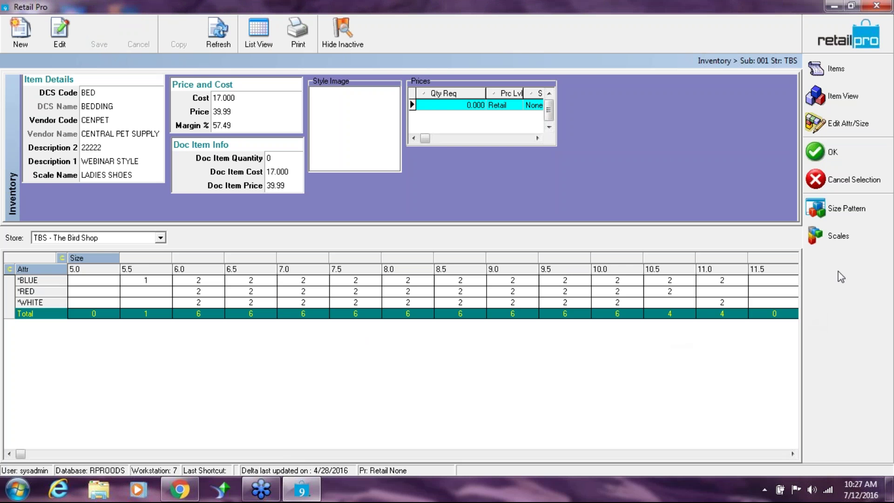
Customize the side menu in the Menu Designer by adding the Grid Values command.
right_click(827, 255)
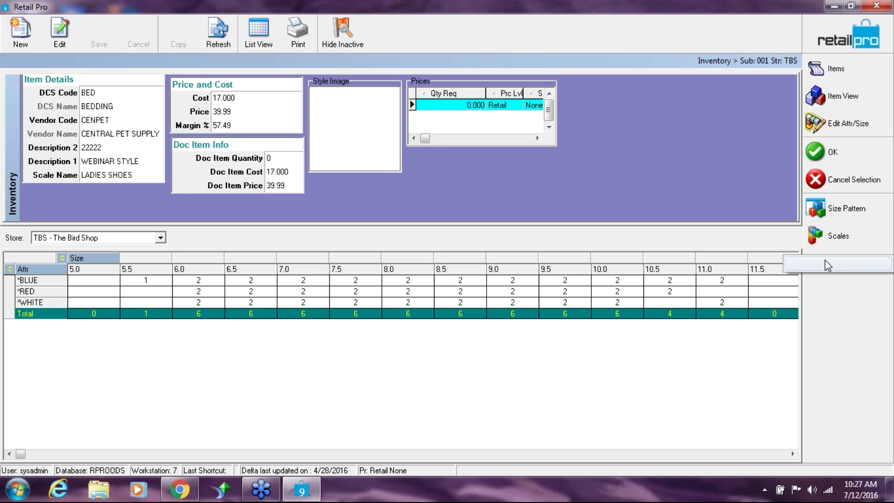
left_click(840, 264)
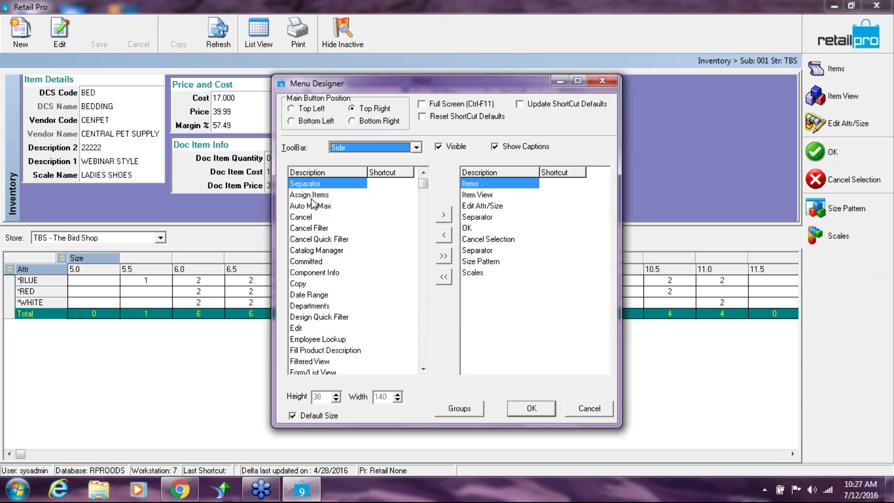
left_click(424, 320)
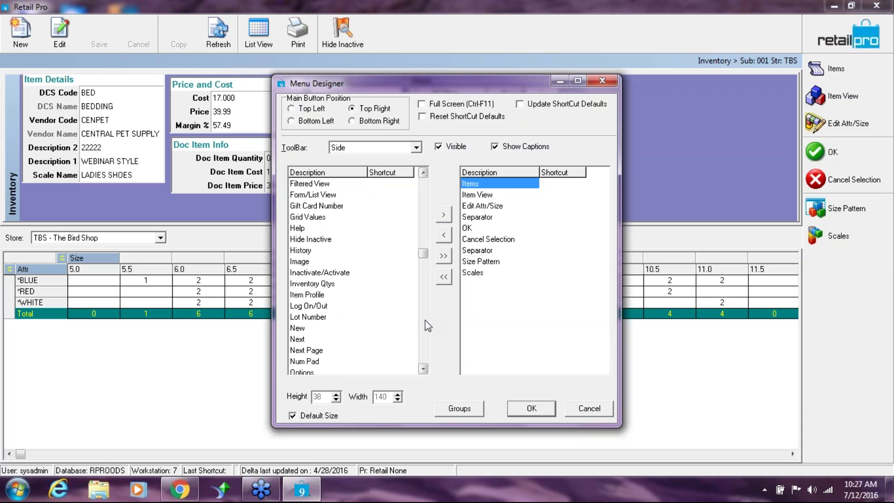
double_click(309, 217)
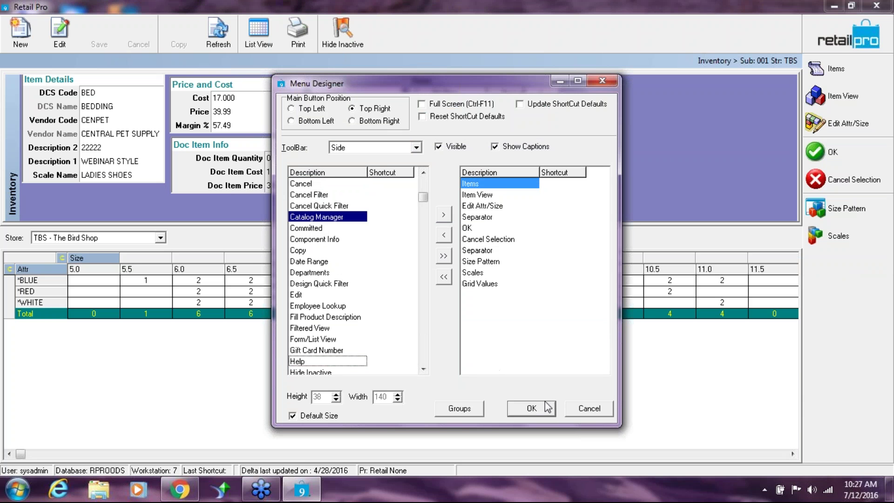
left_click(531, 408)
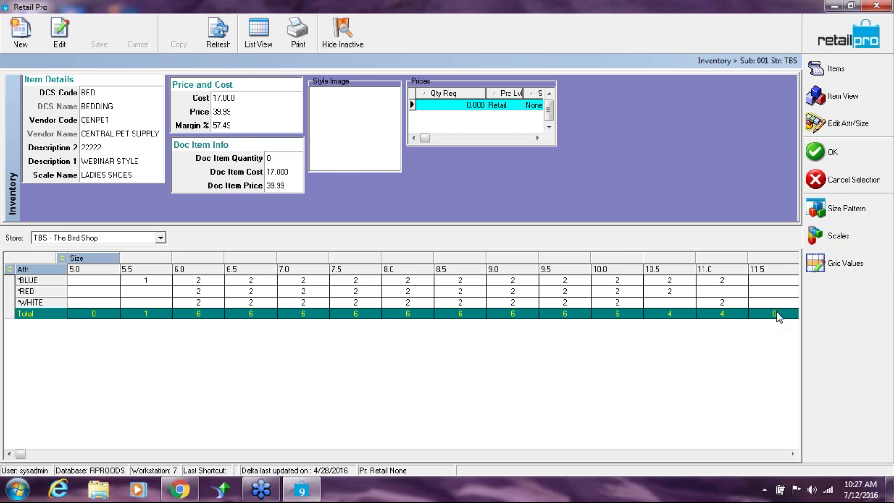
Switch the style grid to Unit Cost and set the size 10.0 cost to 19 for BLUE, RED and WHITE.
left_click(837, 267)
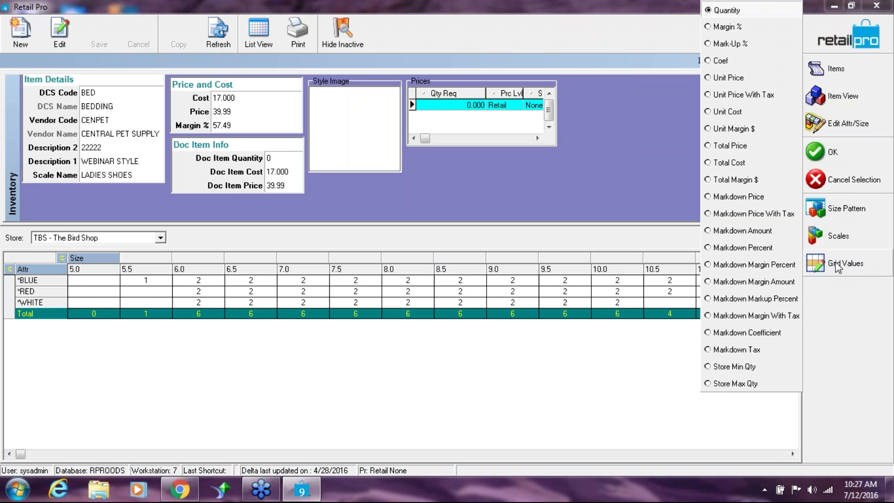
left_click(708, 112)
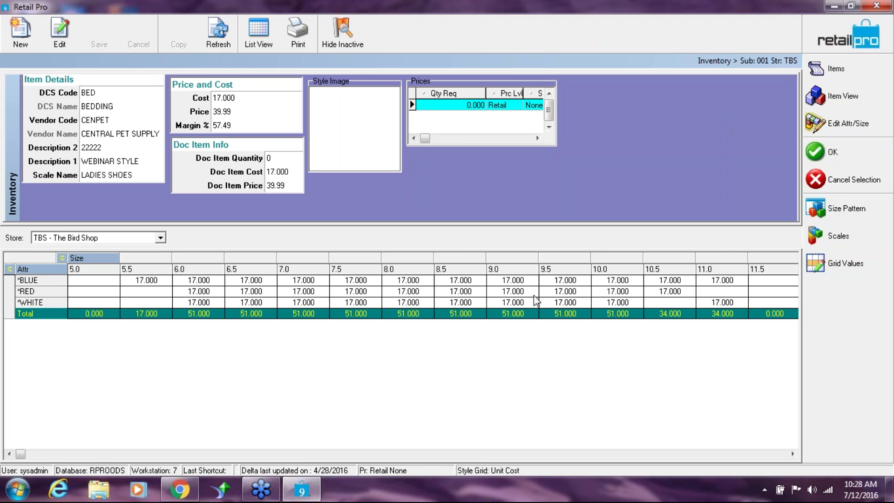
left_click(627, 281)
type("19")
key("Down")
type("19")
key("Down")
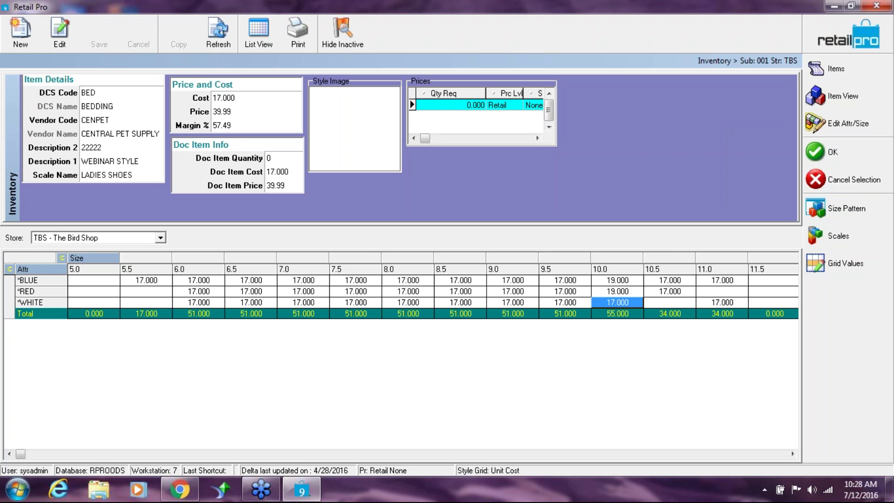
type("19")
key("Tab")
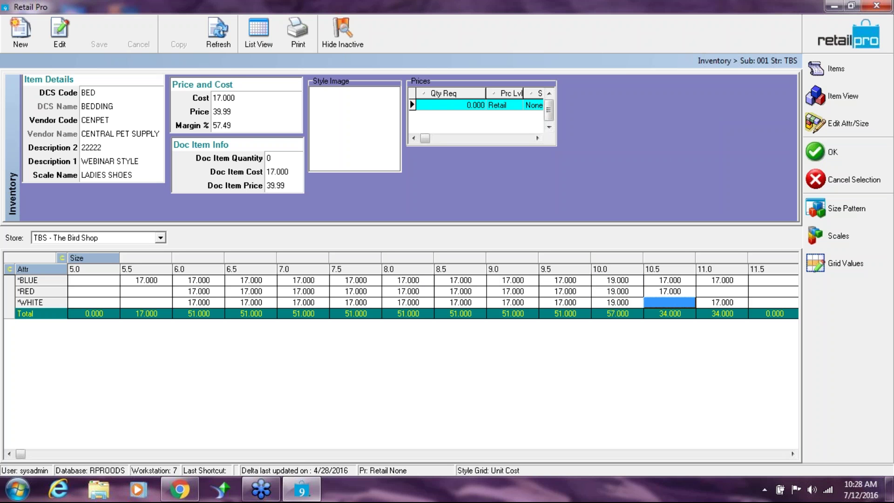
Set the unit cost of size 10.5 to 19 for BLUE and RED.
key("Up")
key("Up")
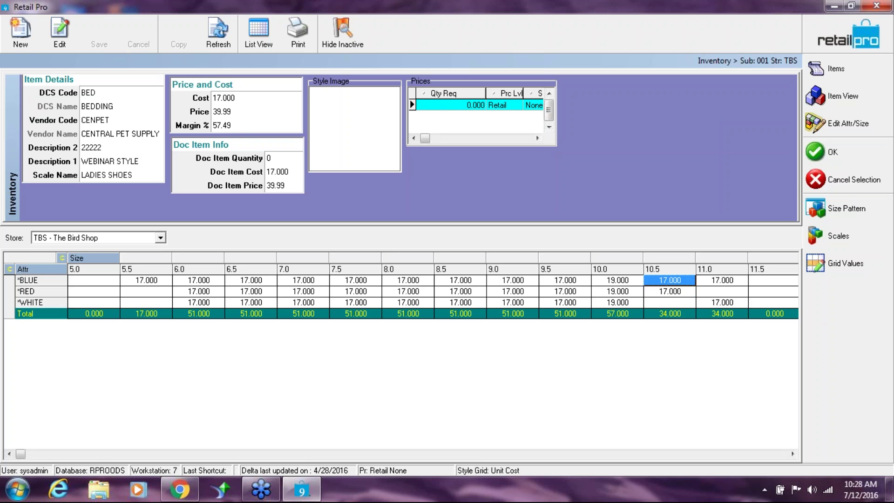
type("19")
key("Down")
type("19")
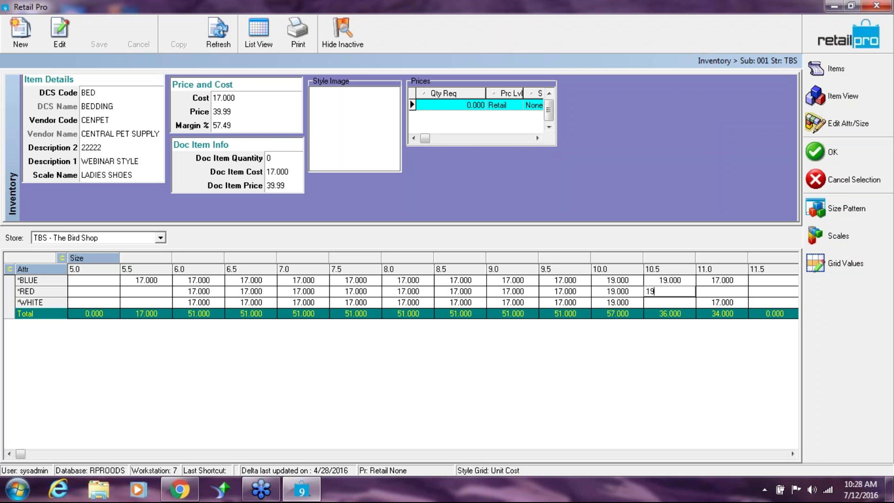
key("Down")
Set the unit cost of size 11.0 to 20 for BLUE and WHITE.
key("Tab")
key("Up")
key("Up")
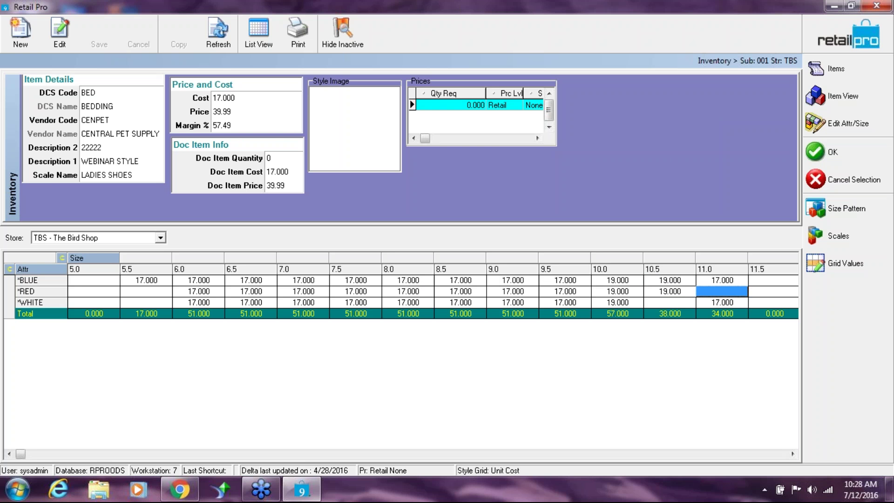
type("20")
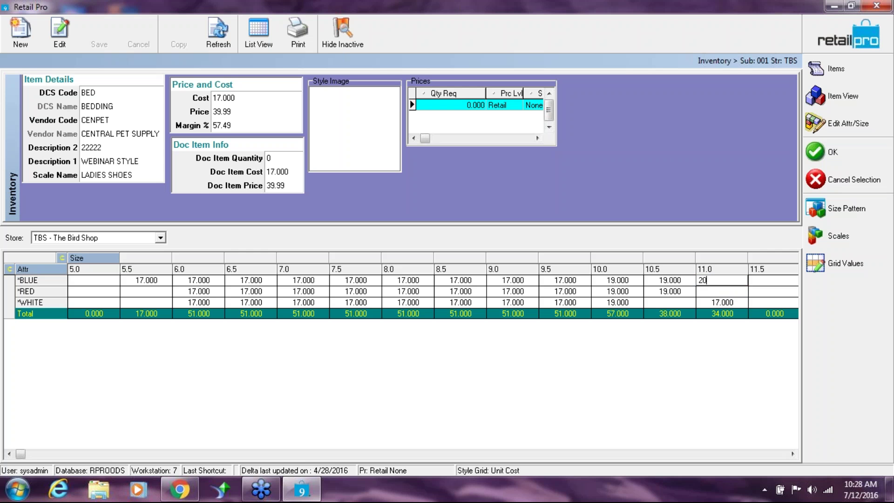
key("Down")
key("Down")
type("20")
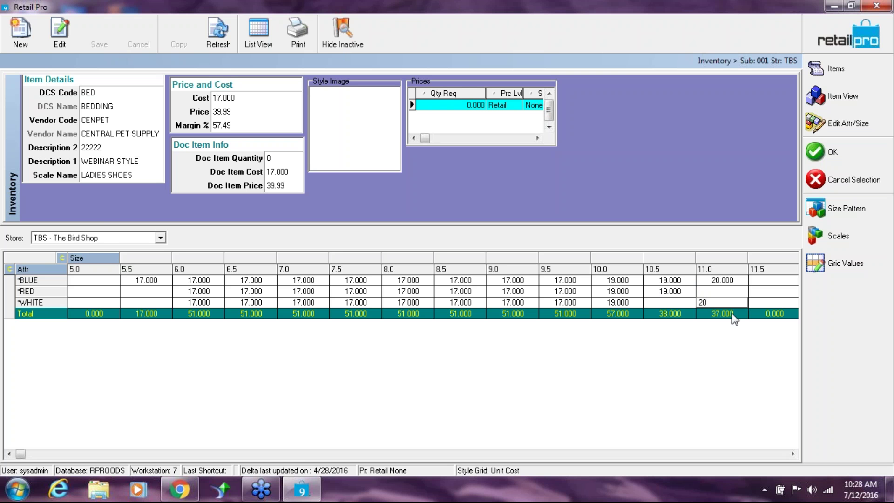
key("Tab")
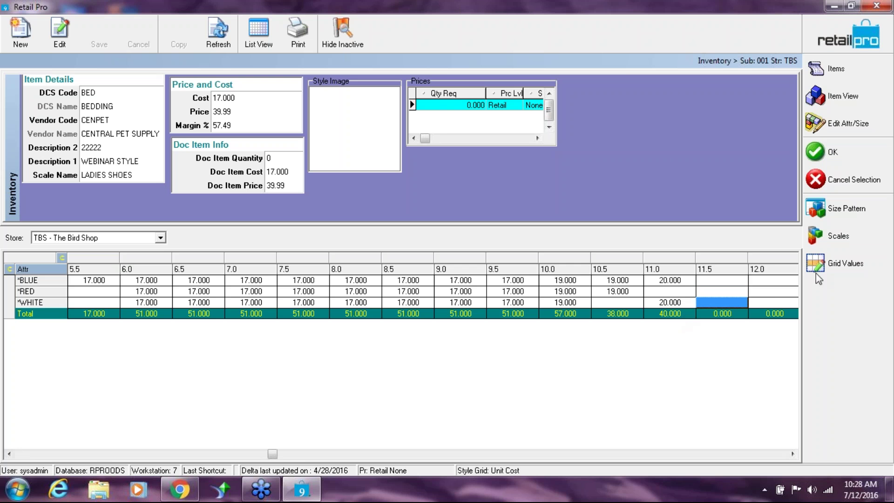
Switch the style grid to Unit Price and set the size 10.0 price to 42.99 for BLUE, RED and WHITE.
left_click(839, 265)
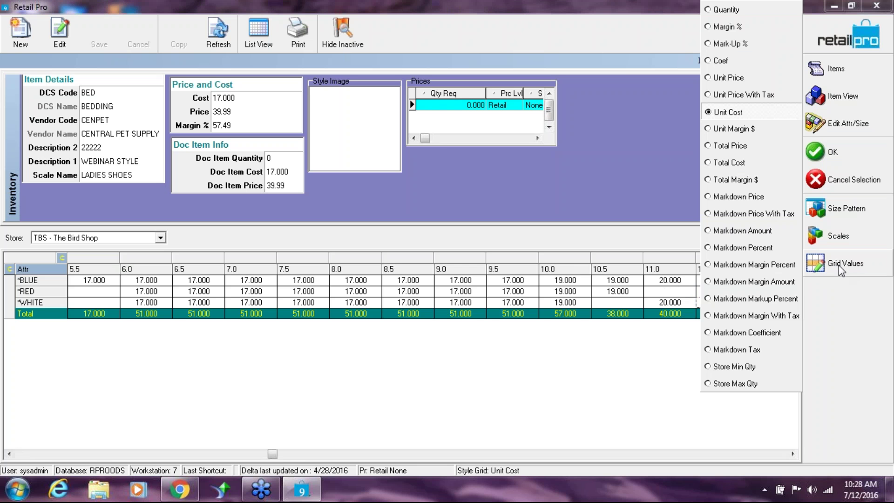
left_click(707, 80)
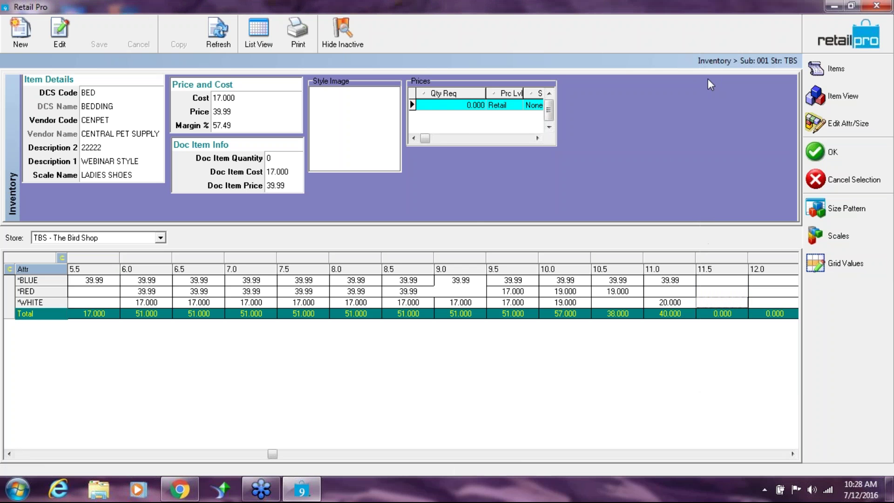
left_click(563, 280)
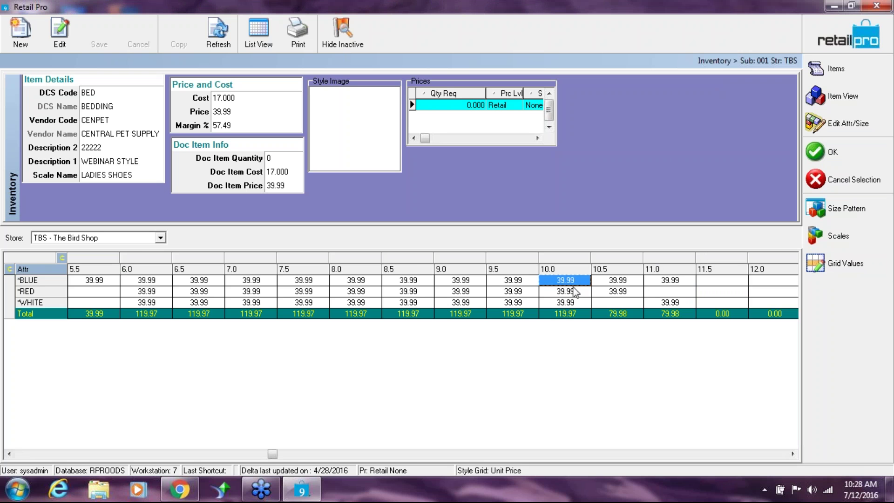
type("42")
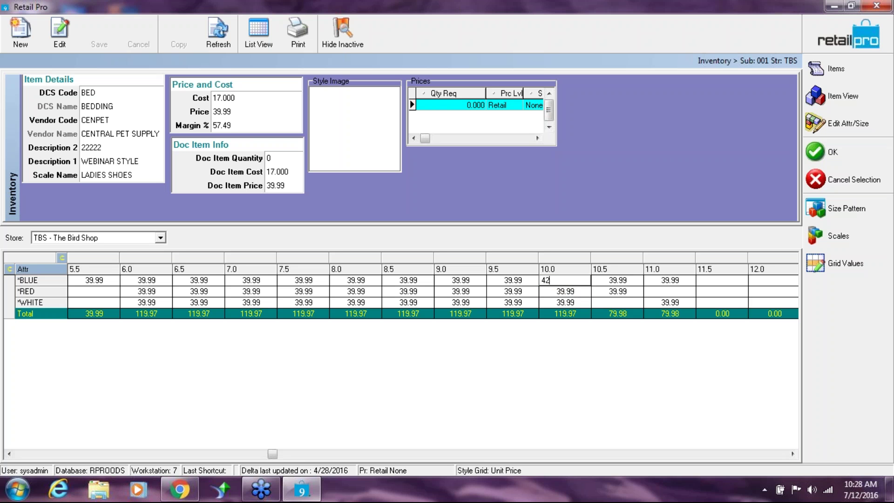
type(".99")
key("Down")
type("42")
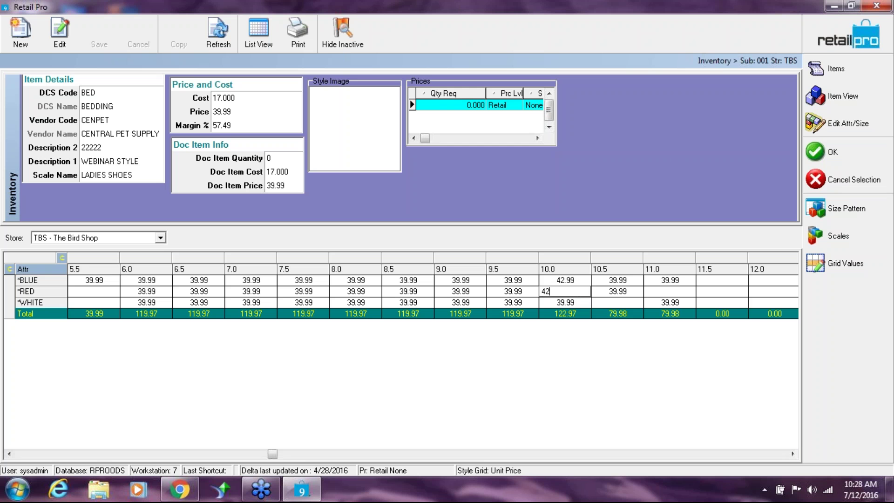
type(".99")
key("Down")
type("42.99")
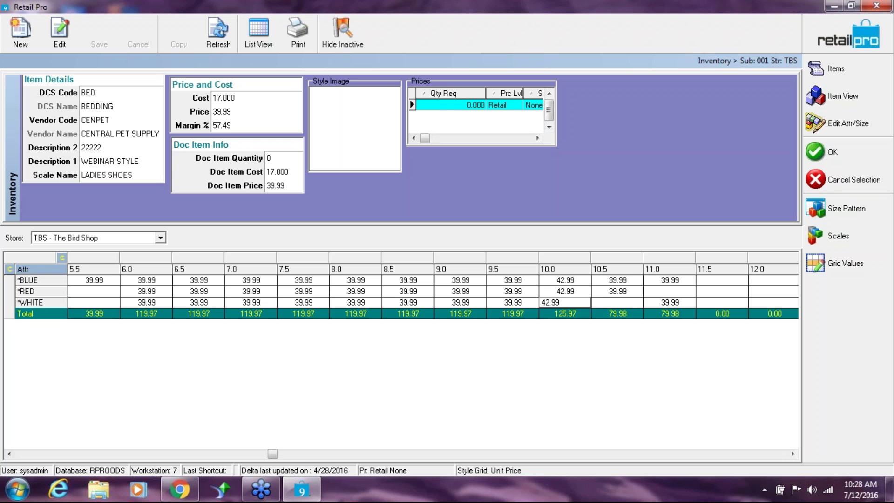
key("Tab")
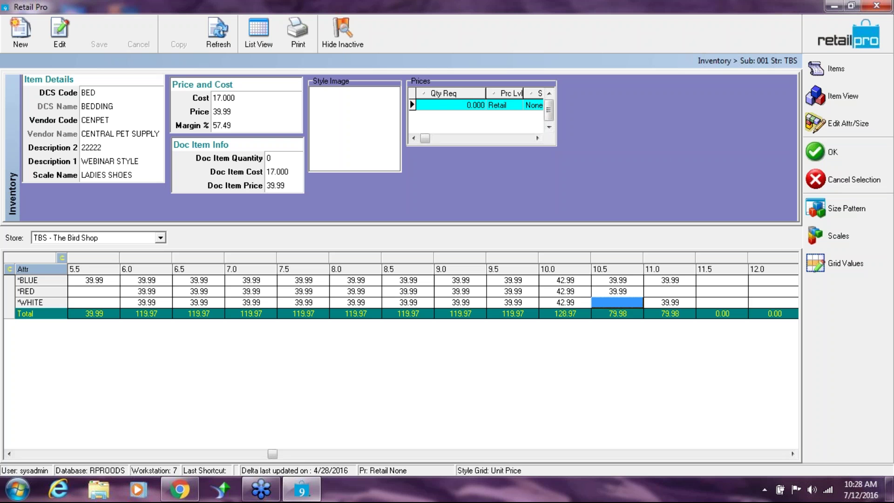
Set the unit price of size 10.5 to 42.99 for BLUE and RED.
key("Up")
key("Up")
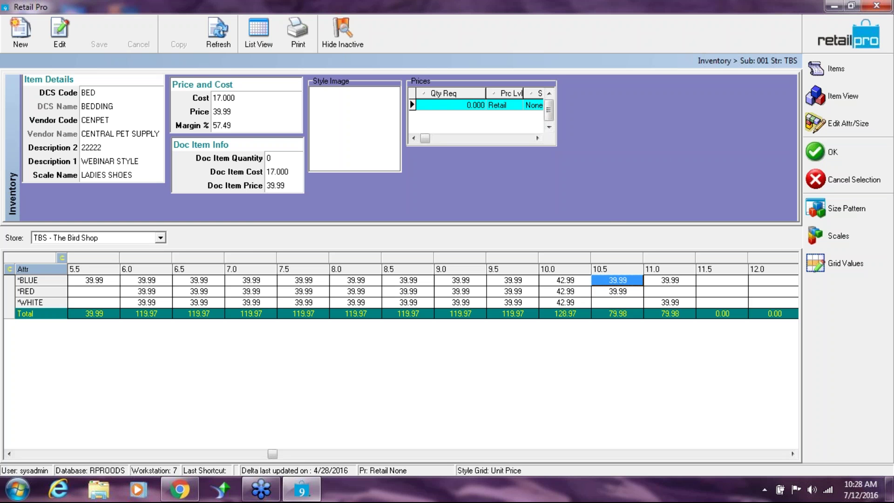
type("42.99")
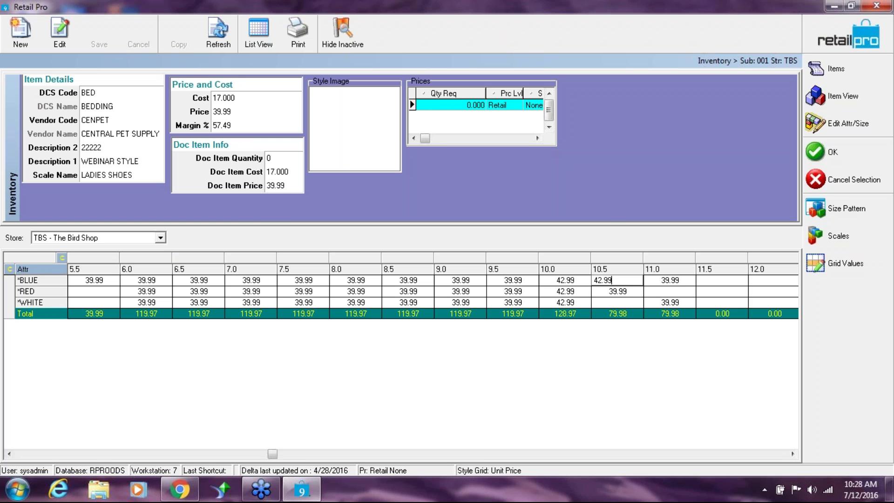
key("Down")
type("42.99")
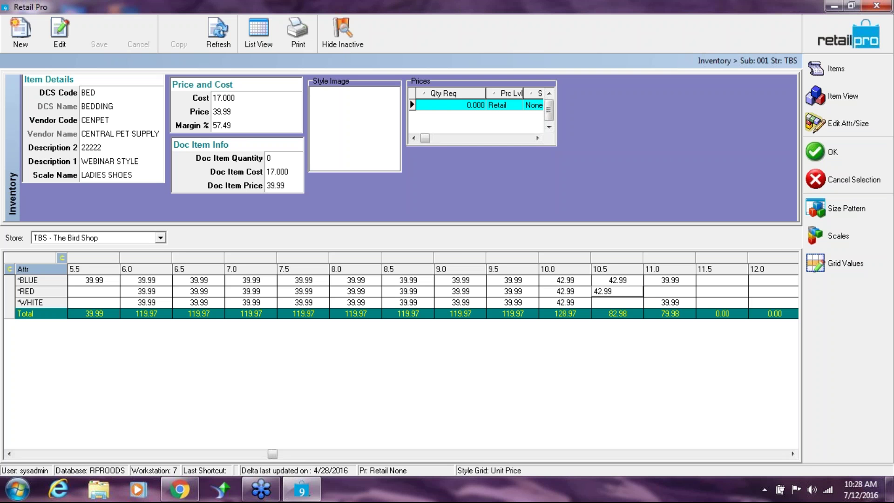
Set the unit price of size 11.0 to 43.99 for BLUE and WHITE.
key("Down")
key("Right")
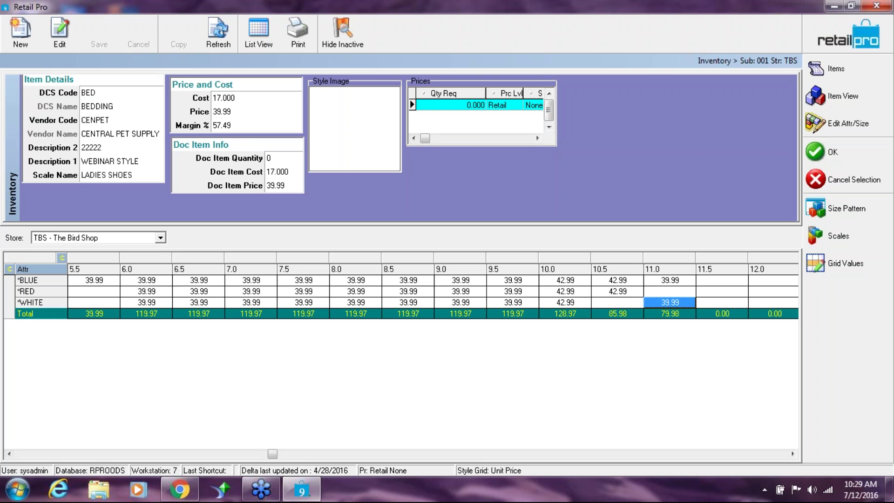
key("Up")
key("Up")
type("43")
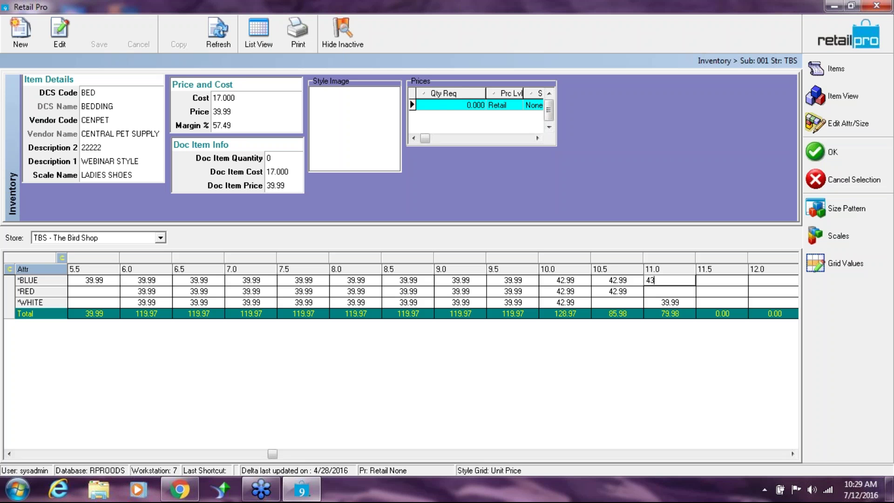
type(".99")
key("Down")
key("Down")
type("43")
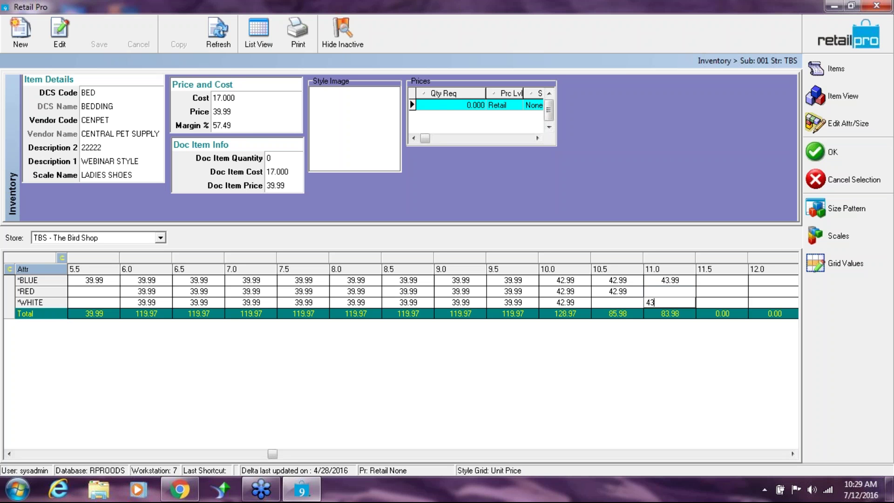
type(".99")
key("Return")
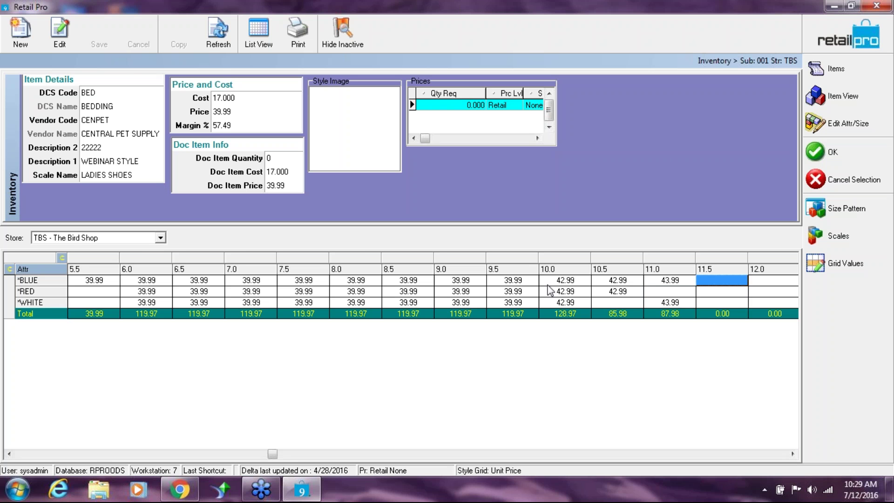
Switch the style grid to Quantity, then accept the style and the item selection to return to the purchase order.
left_click(847, 261)
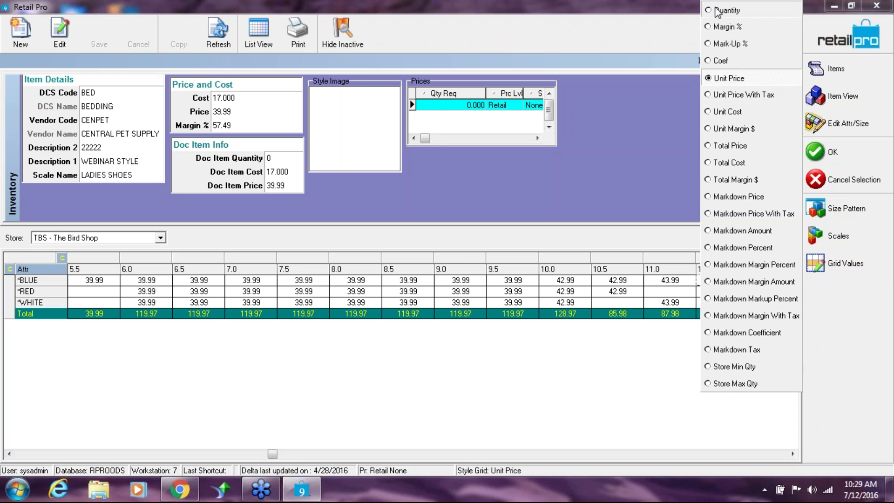
left_click(719, 9)
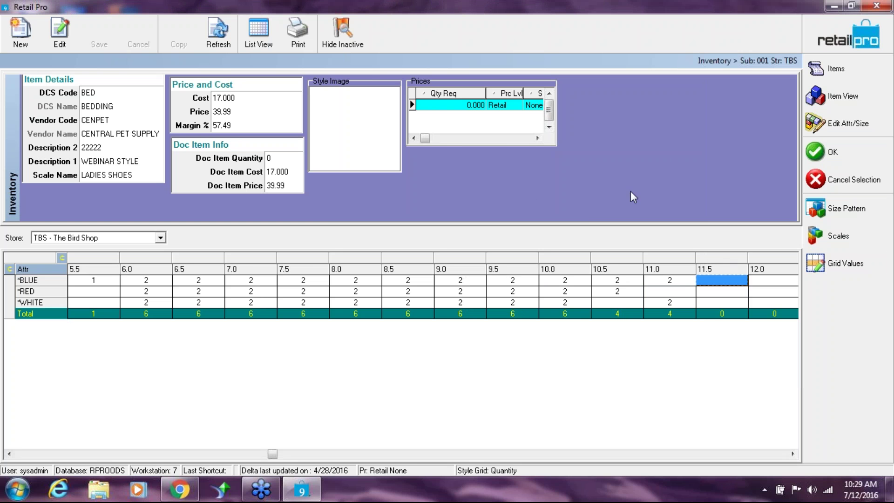
left_click(845, 156)
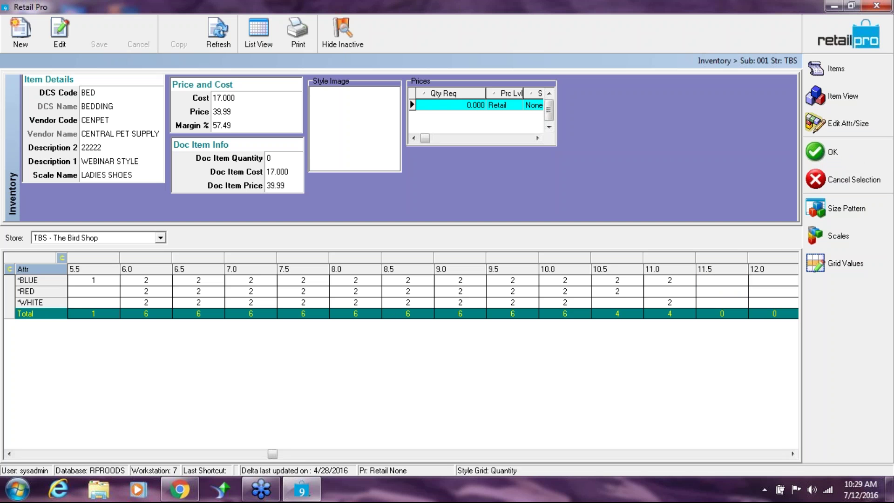
left_click(833, 153)
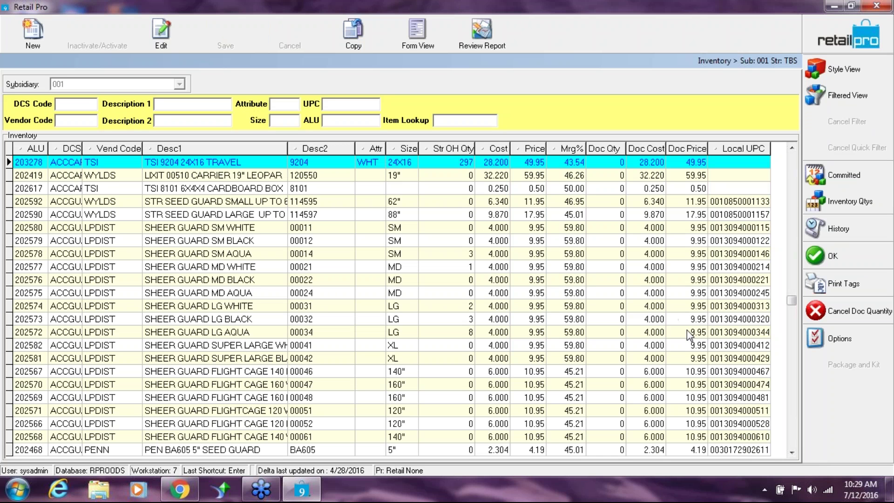
left_click(840, 258)
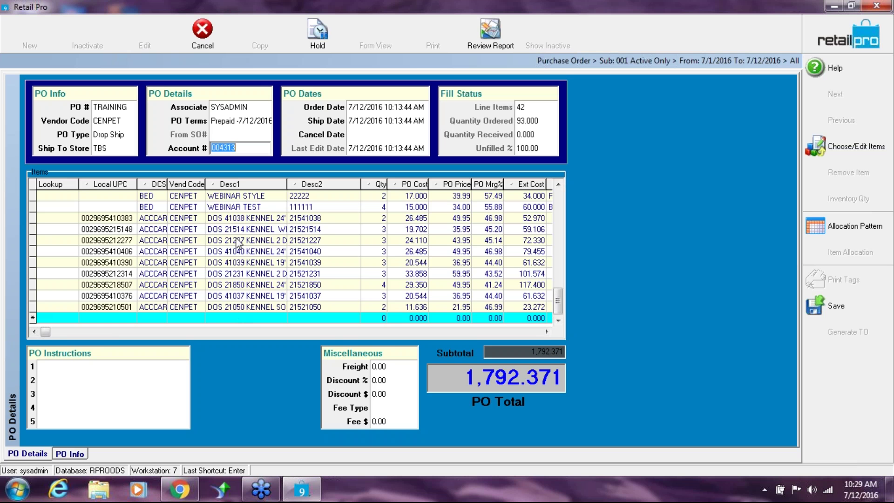
Review the purchase order's item lines from the first WEBINAR STYLE entry to the last kennel item.
left_click(559, 199)
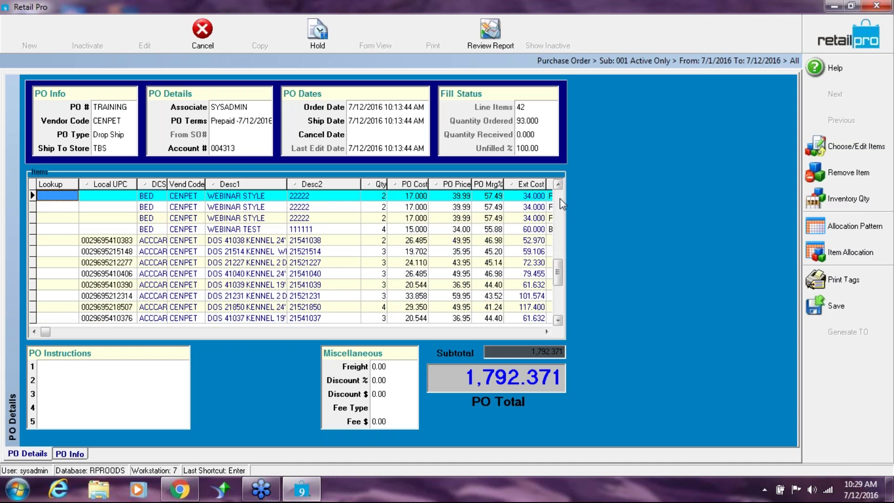
left_click(560, 199)
left_click(559, 198)
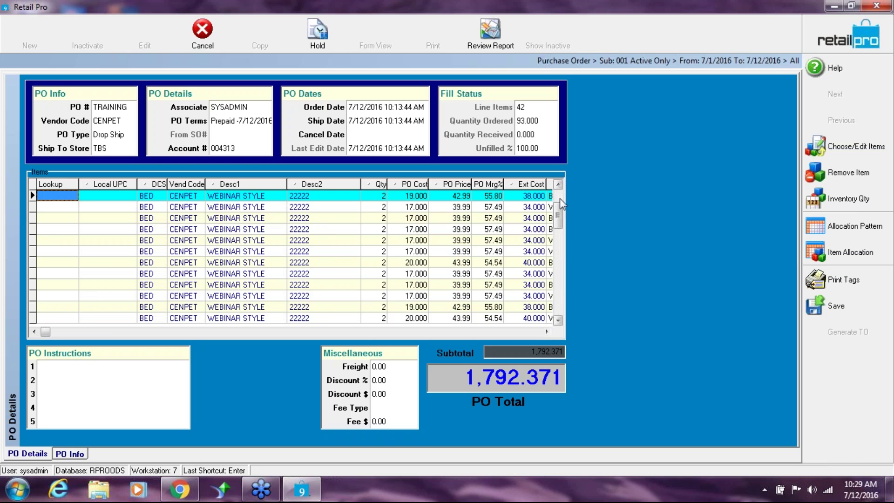
left_click(559, 198)
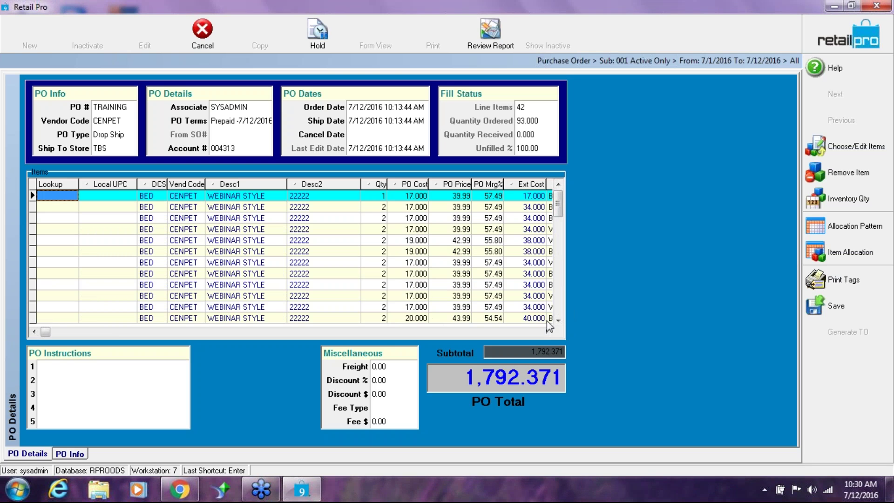
left_click(559, 321)
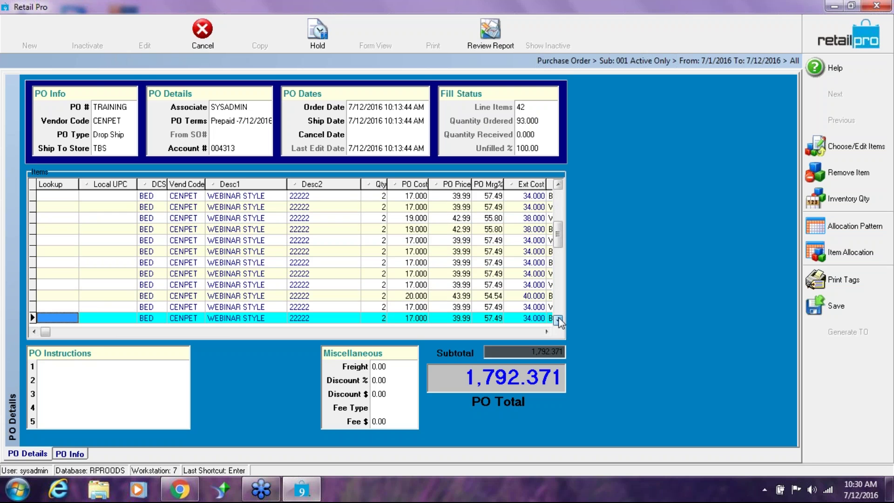
left_click(558, 322)
left_click(558, 321)
left_click(558, 321)
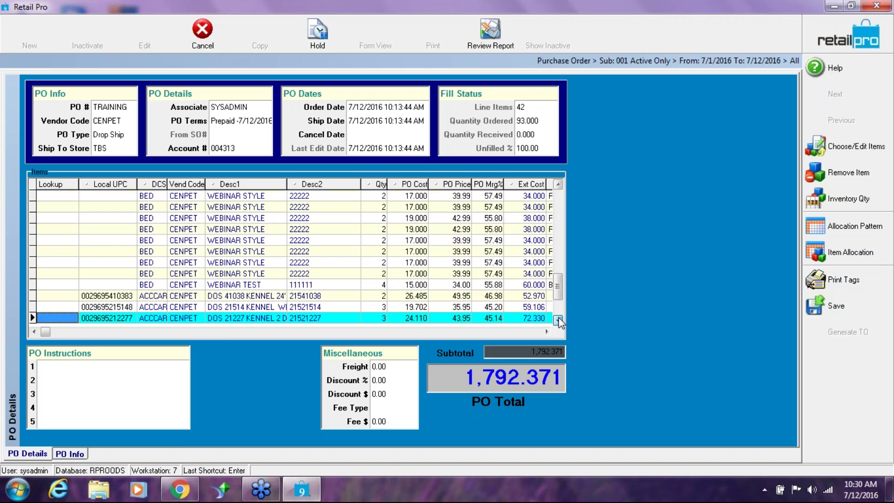
left_click(559, 321)
left_click(559, 321)
left_click(559, 321)
left_click(559, 321)
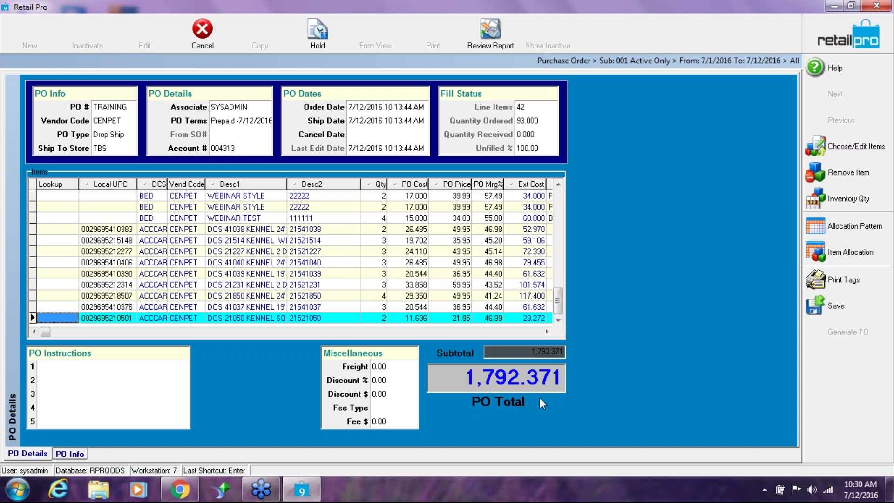
Enter "call store before shipping" as the first PO instruction.
left_click(53, 365)
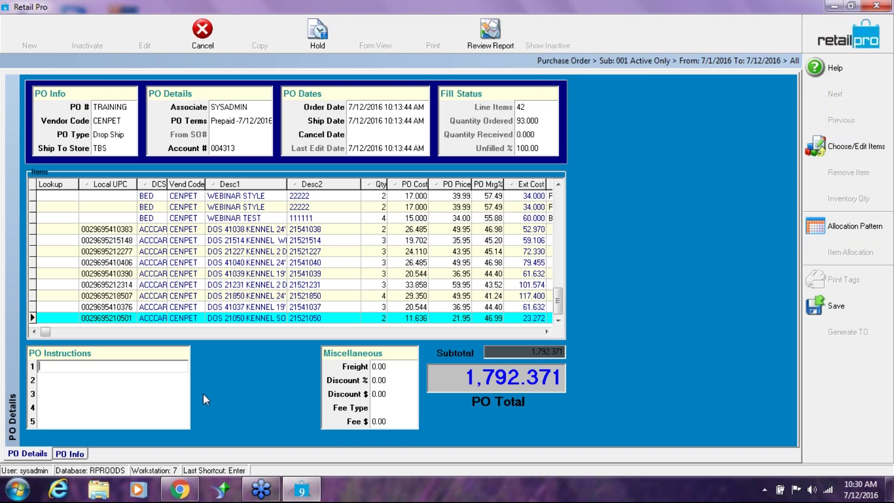
type("cal store before ship")
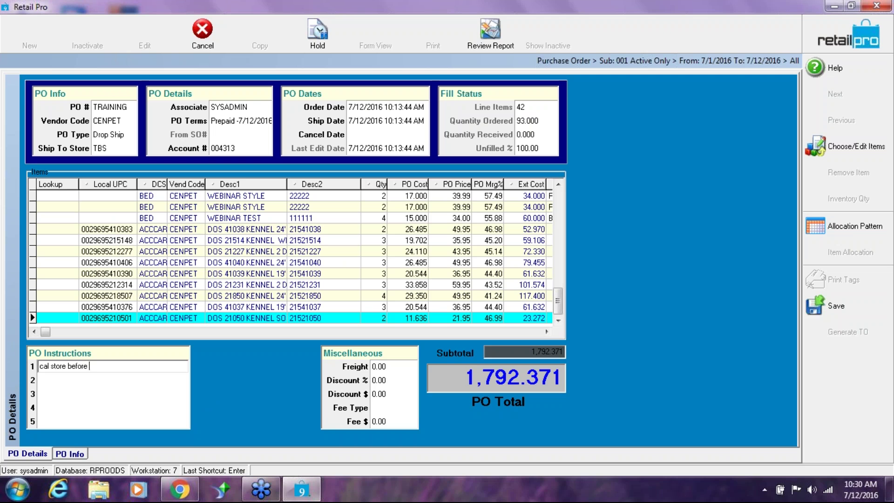
type("ping")
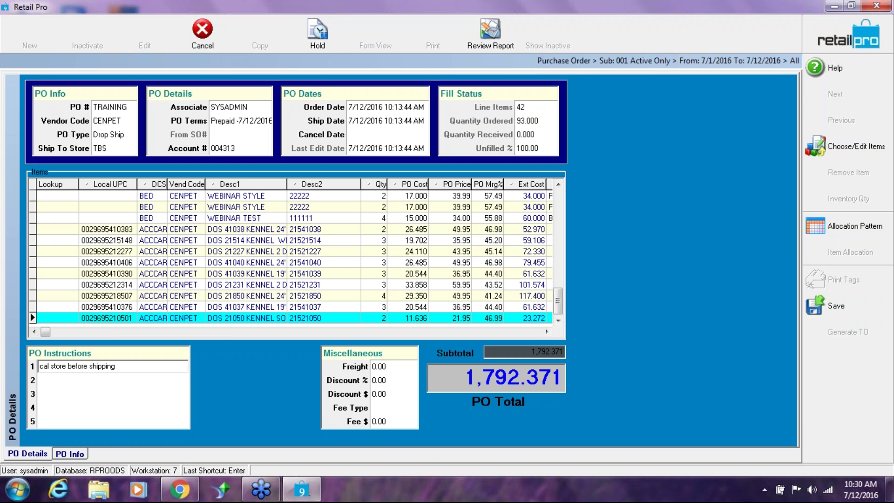
left_click(51, 367)
left_click(50, 366)
type("l")
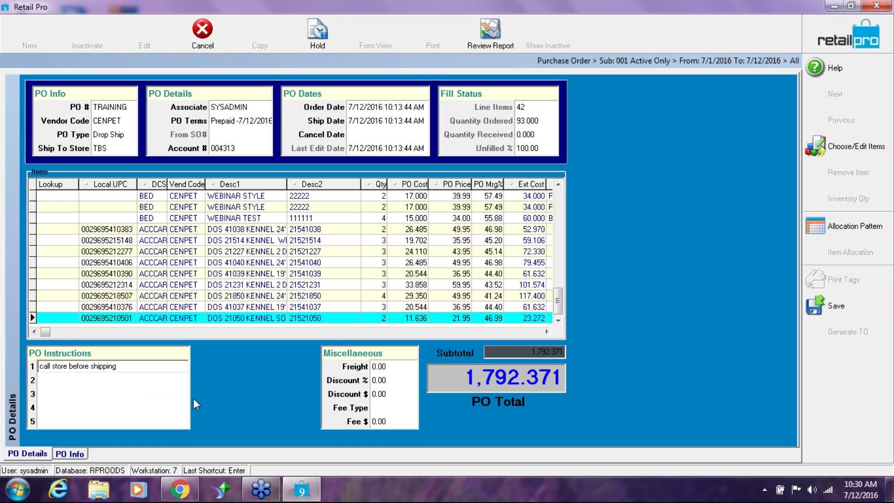
left_click(96, 380)
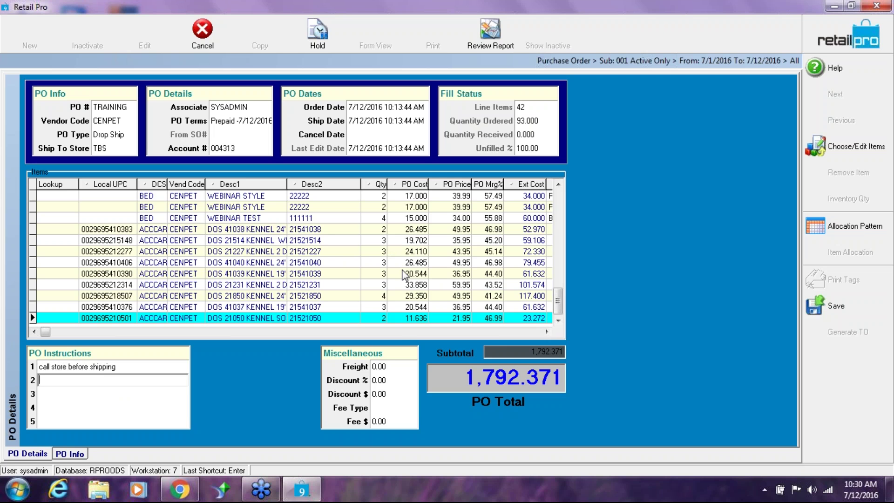
left_click(397, 333)
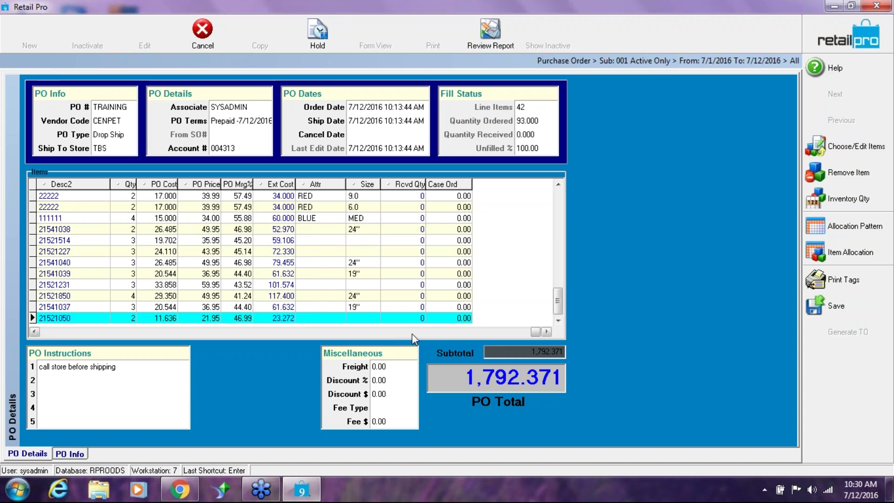
left_click(214, 251)
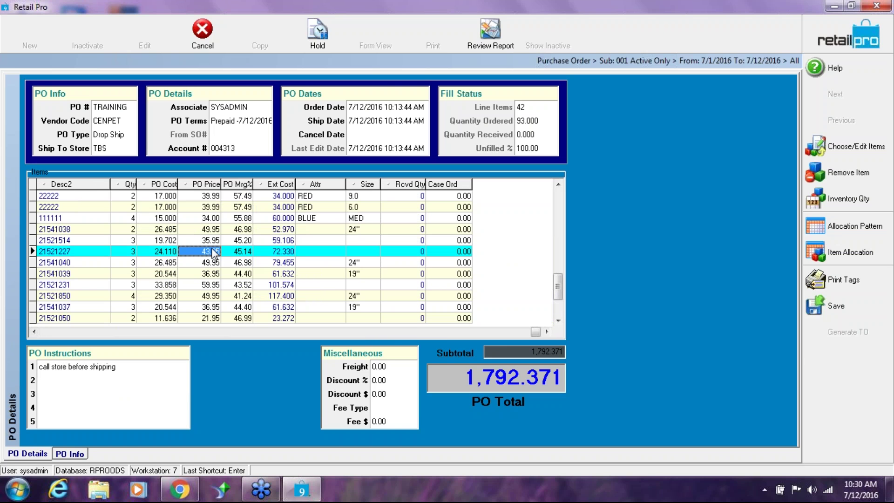
double_click(213, 251)
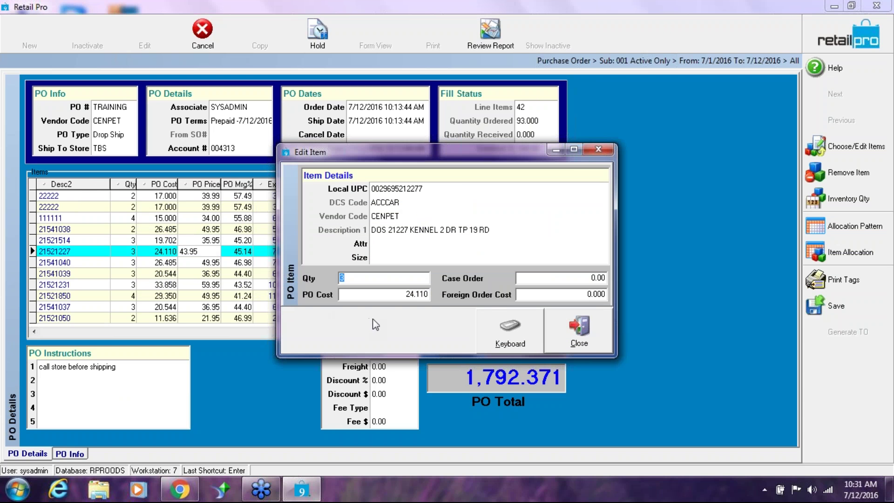
left_click(579, 330)
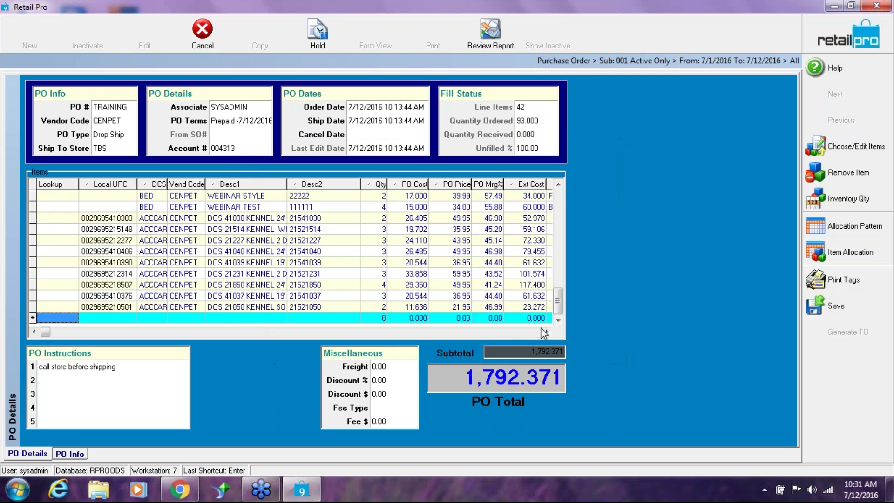
Save the purchase order and add the Item Note 1 and Item Note 2 columns to its item list layout.
left_click(515, 332)
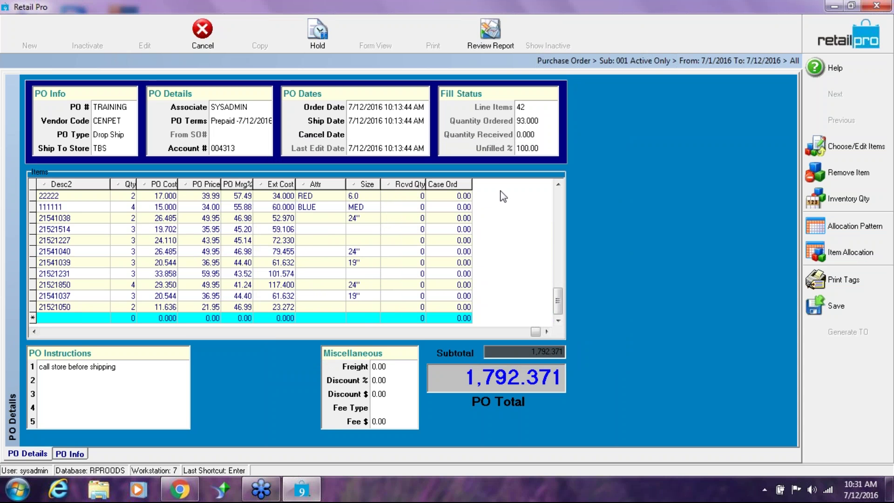
left_click(837, 305)
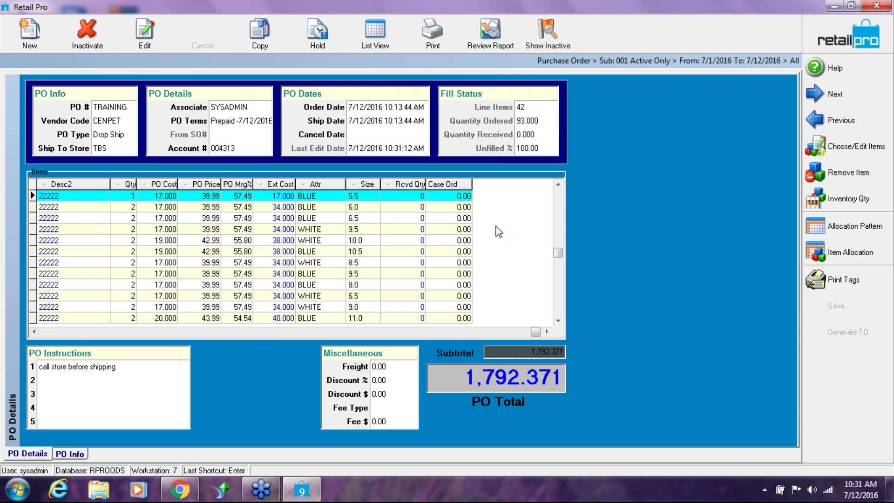
right_click(446, 184)
mouse_move(512, 193)
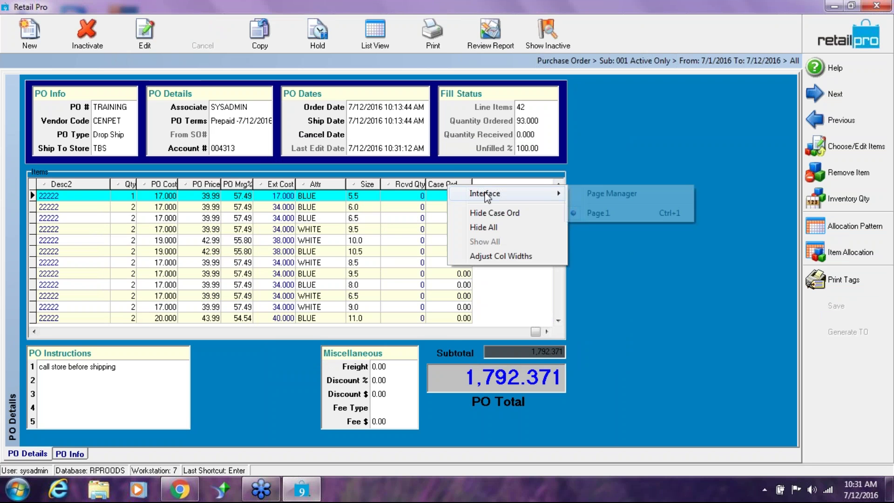
left_click(617, 197)
left_click(437, 167)
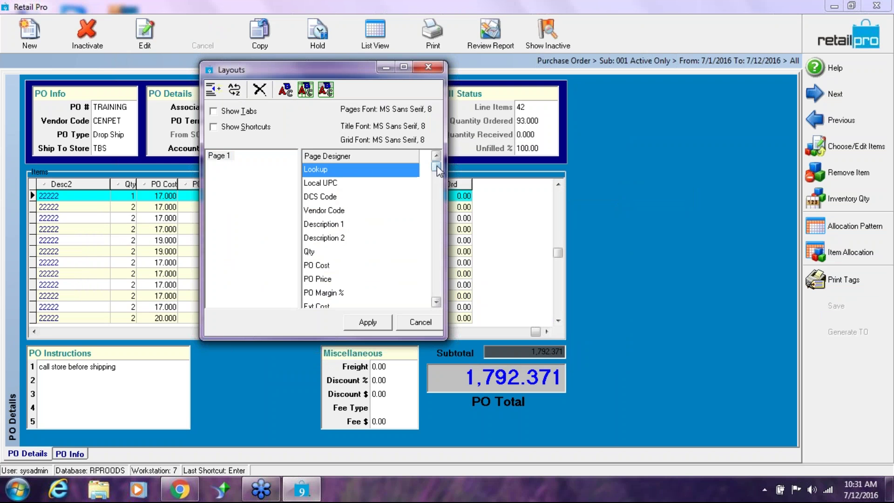
left_click_drag(436, 167, 436, 237)
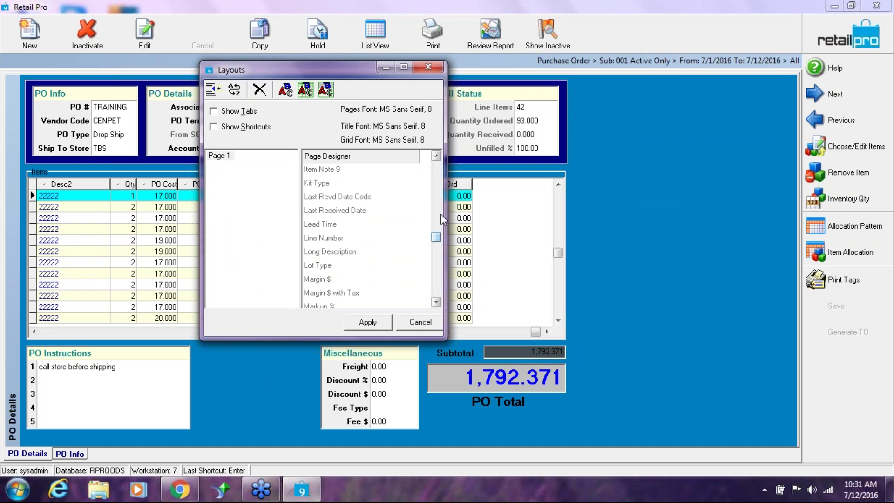
scroll(440, 214, "up", 3)
left_click(312, 171)
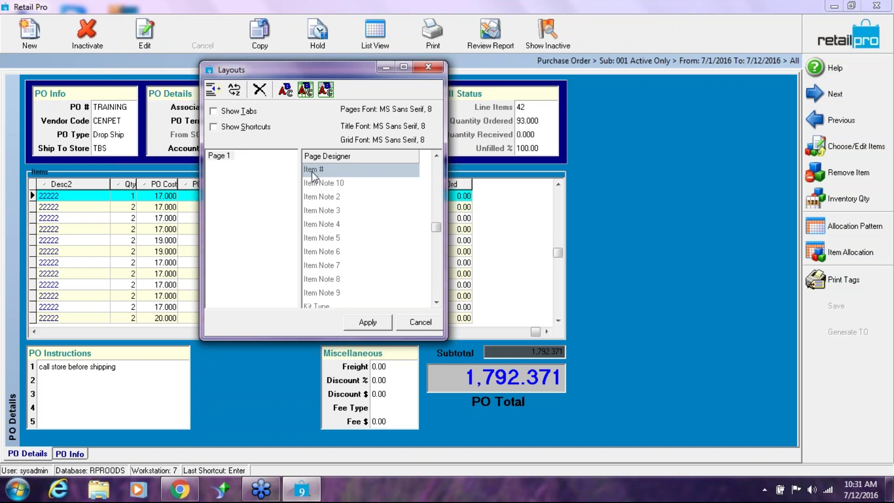
left_click(317, 198)
left_click(367, 321)
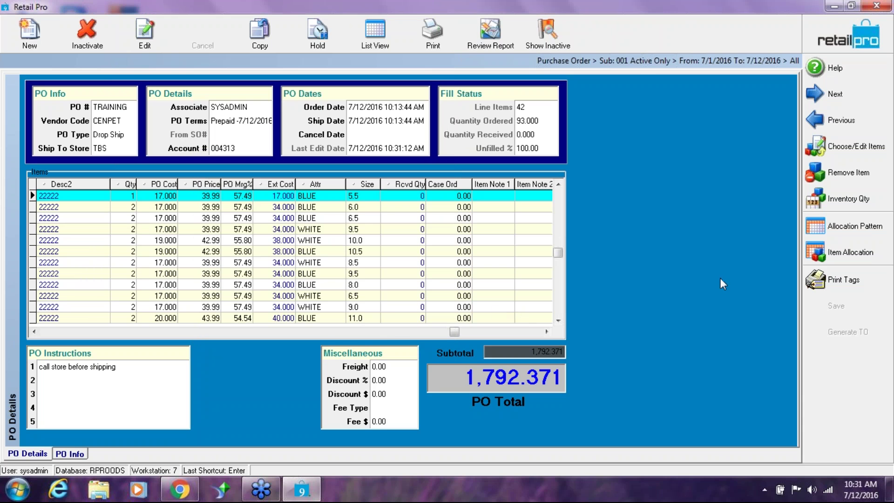
Edit the purchase order and add an Item Note 1 to the blue, medium 111111 item stating the sales order number it is for.
left_click(145, 31)
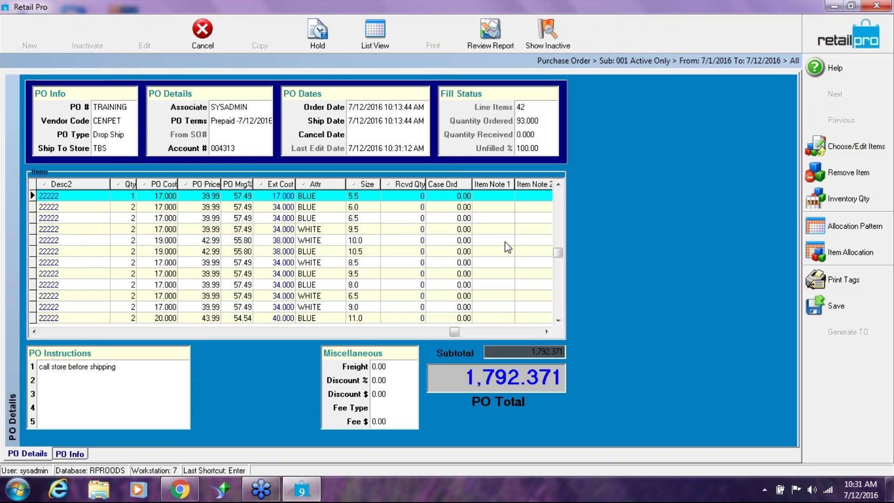
left_click(557, 298)
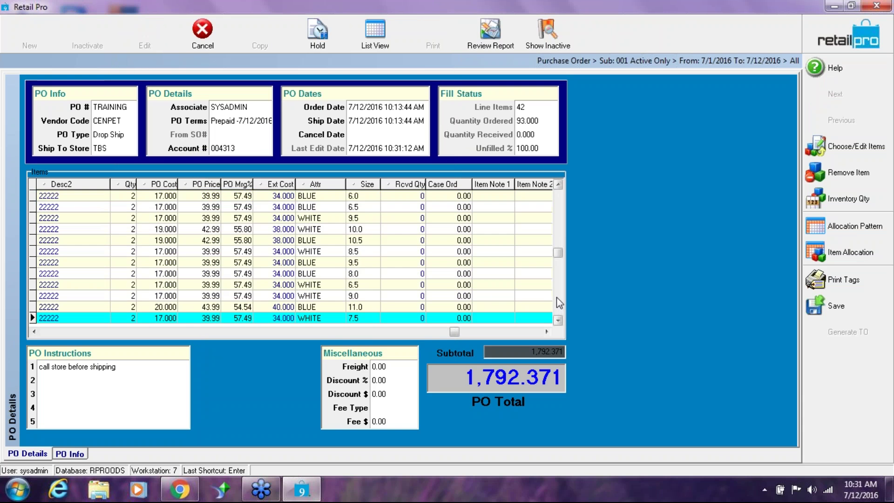
scroll(558, 297, "down", 3)
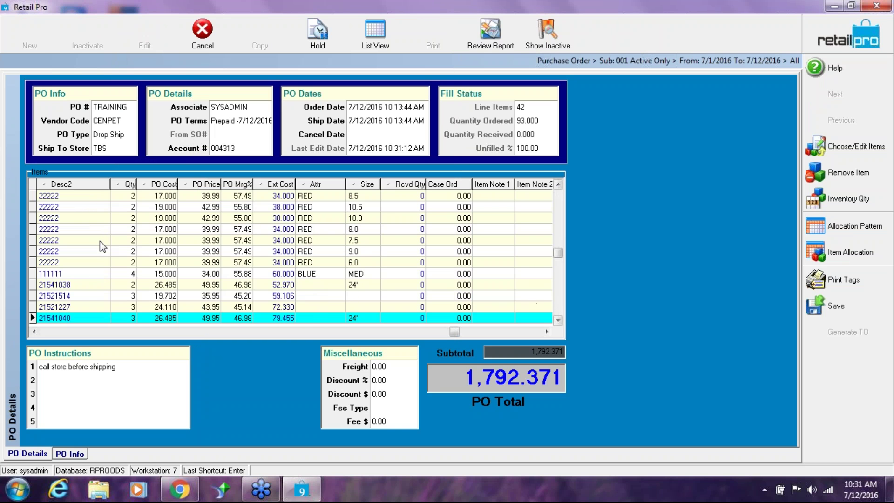
left_click(88, 274)
left_click(495, 274)
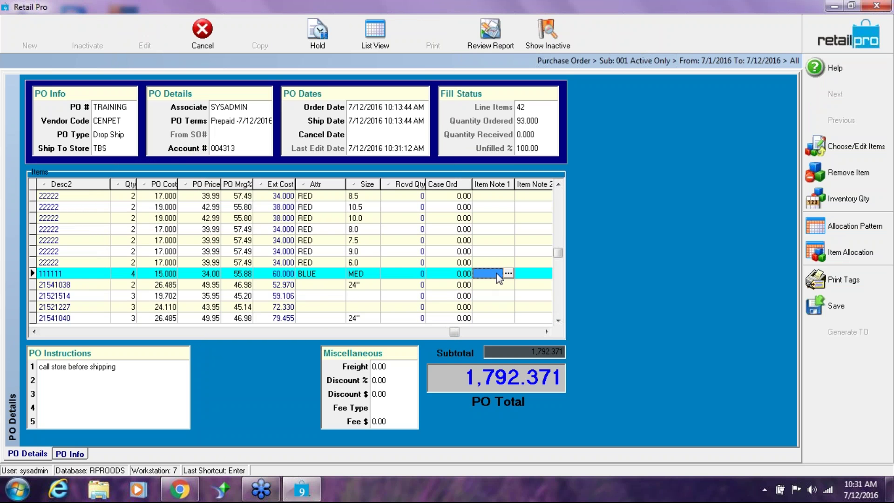
type("is ")
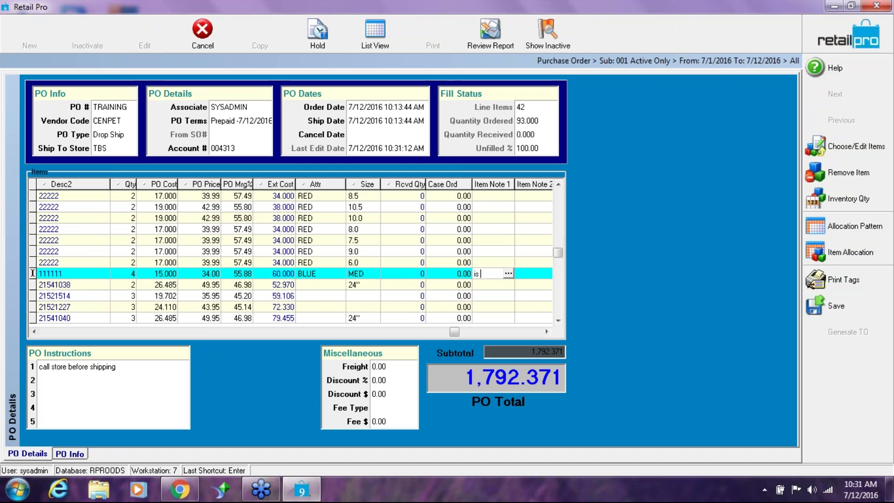
type("for SO")
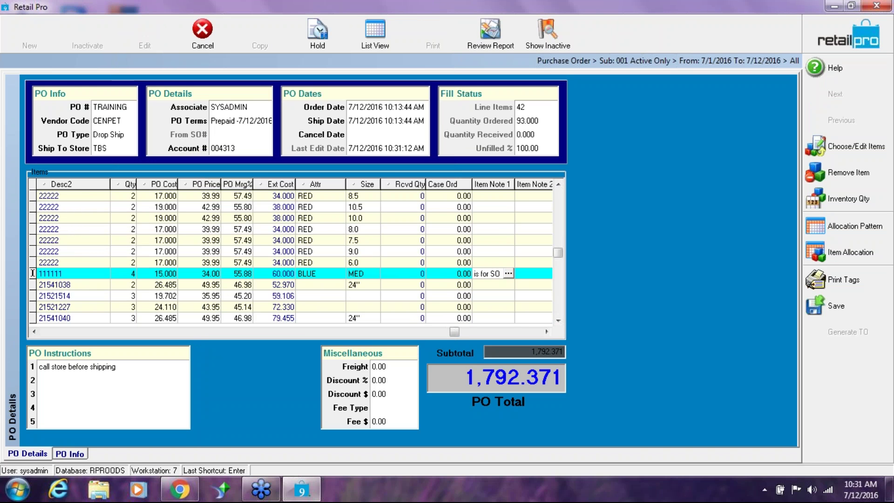
type(" 3333333")
left_click(498, 287)
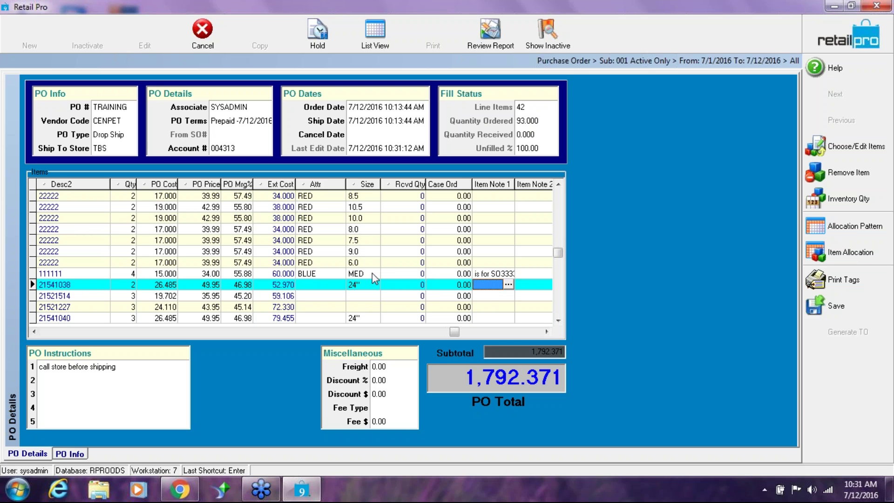
Save the purchase order with its changes, keeping the item note, and return to the home screen.
left_click(506, 274)
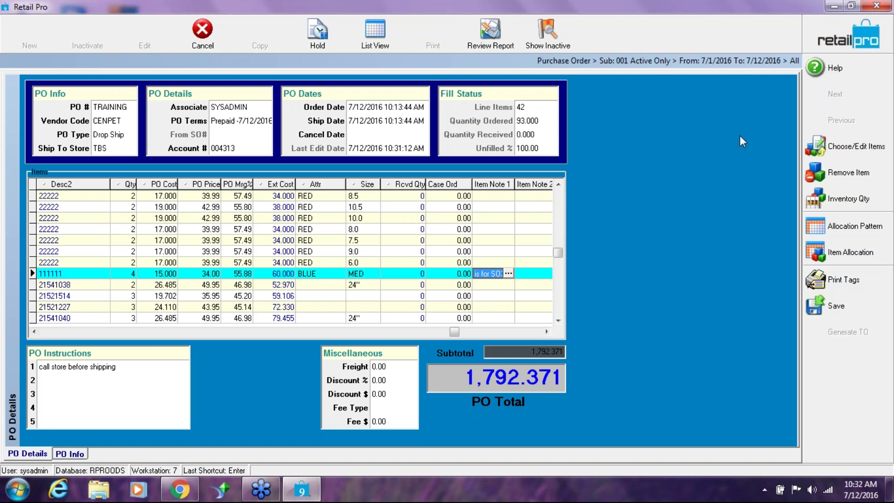
left_click(824, 43)
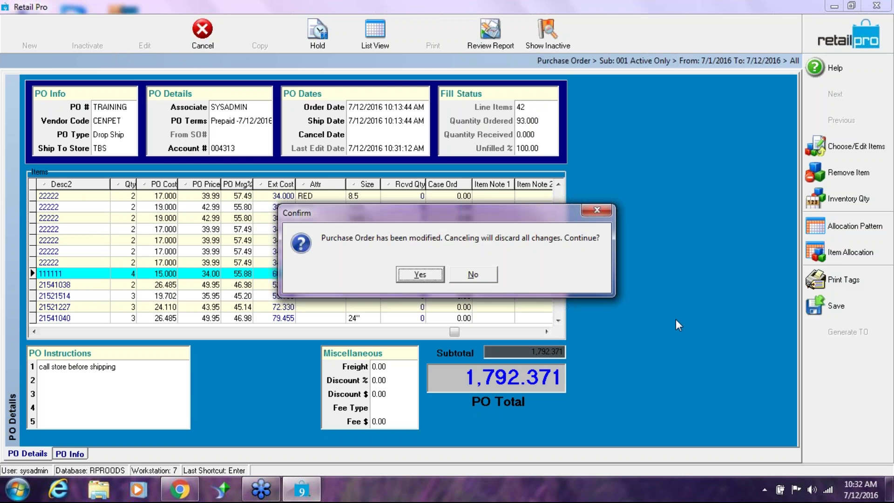
left_click(469, 274)
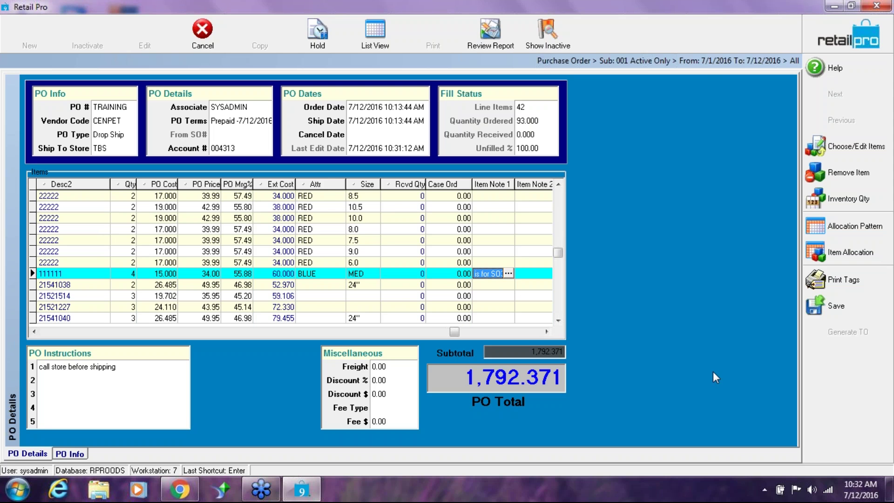
left_click(835, 306)
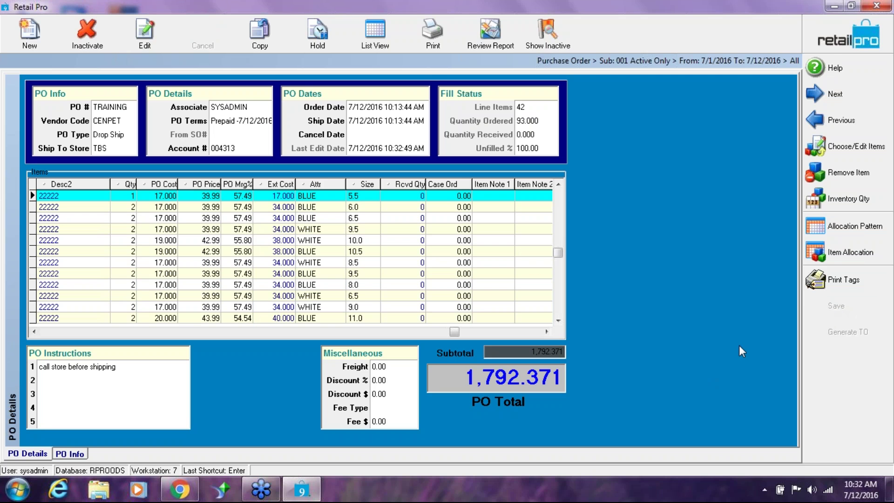
left_click(835, 43)
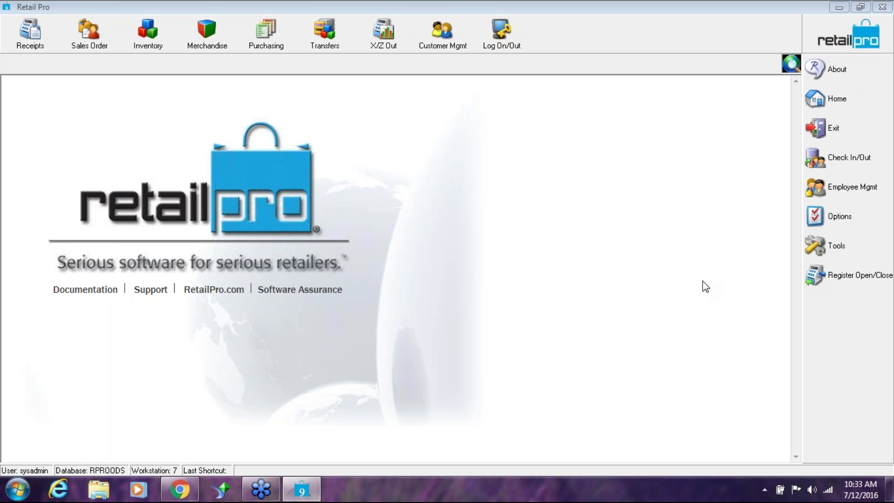
Set the Style Definition to Desc2 in the local Merchandise general settings of the system preferences and update the preferences.
left_click(850, 223)
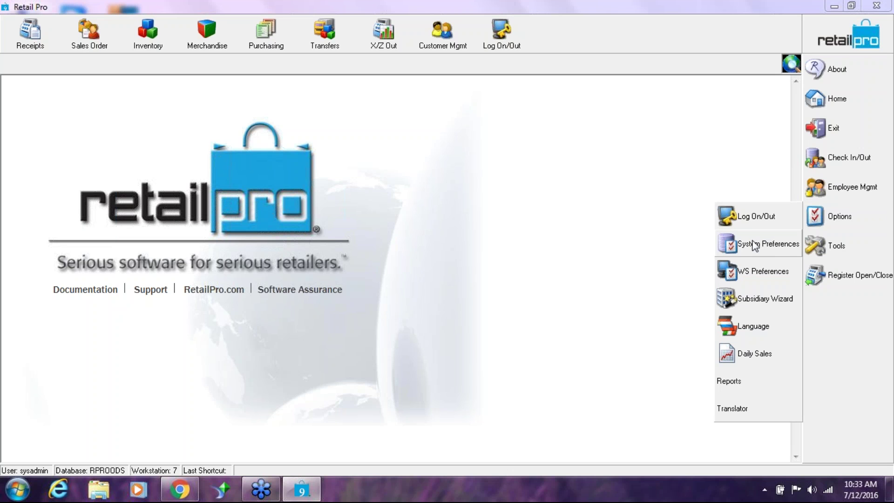
left_click(778, 246)
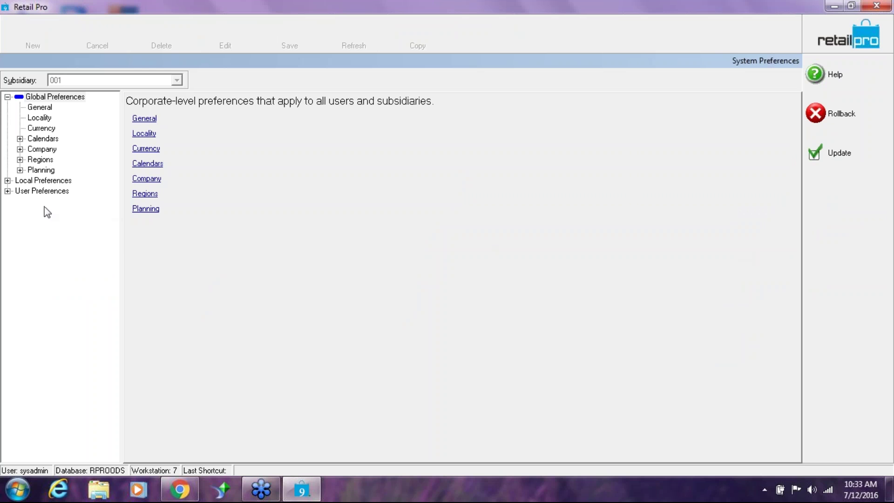
left_click(7, 180)
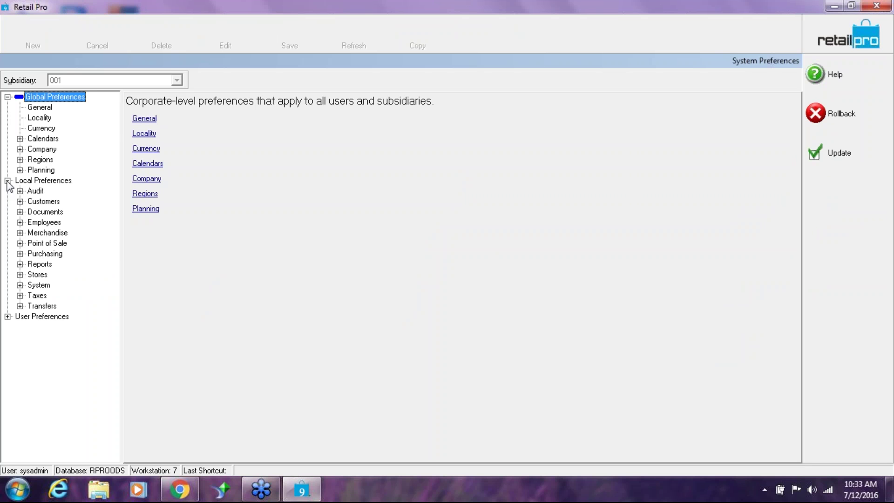
left_click(20, 233)
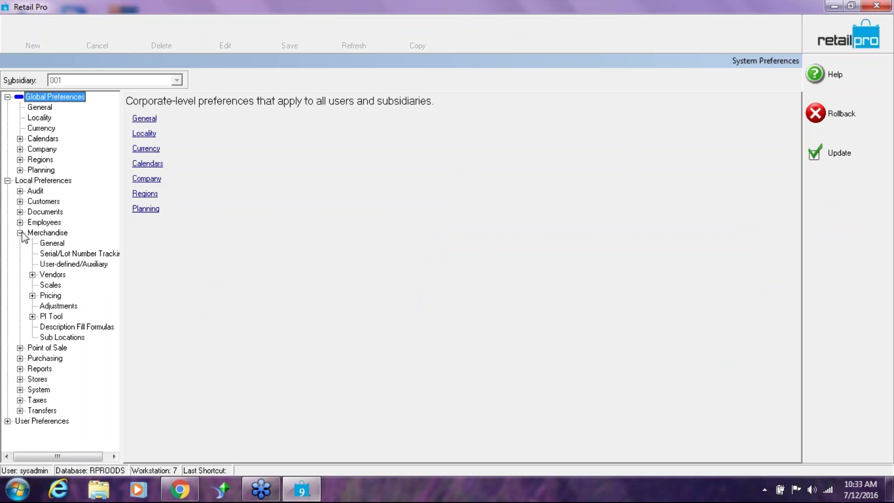
left_click(53, 243)
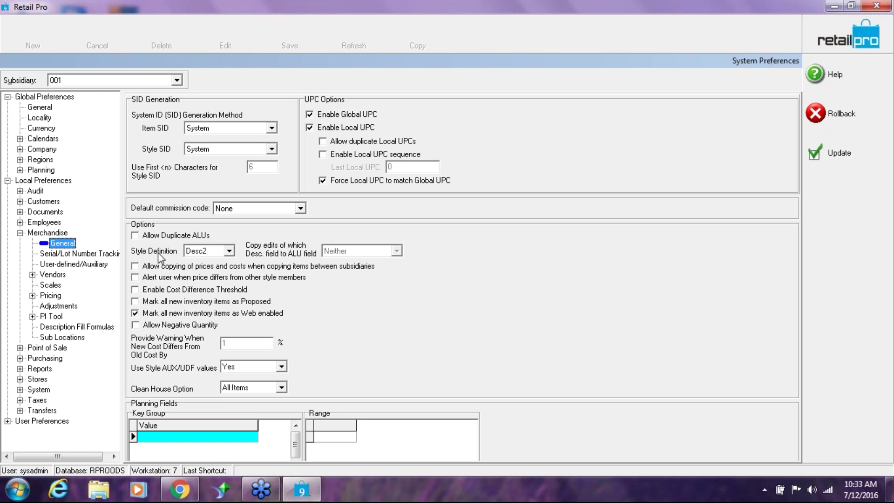
left_click(229, 251)
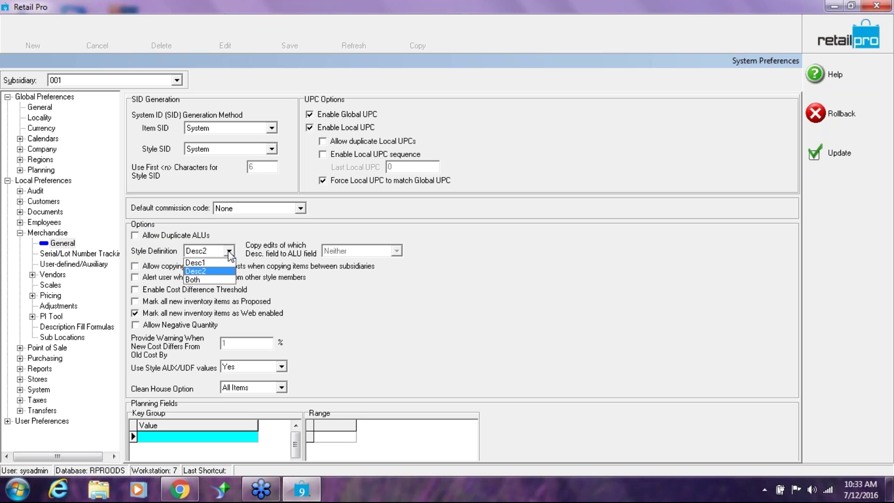
left_click(212, 271)
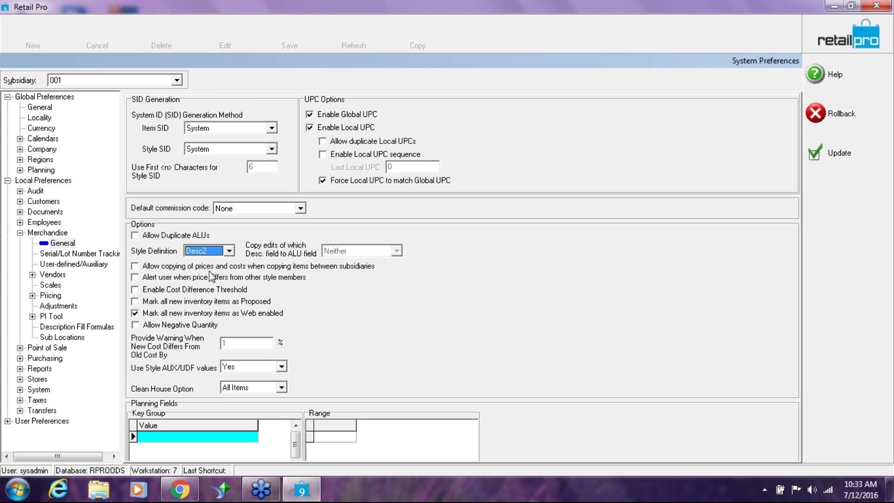
left_click(846, 155)
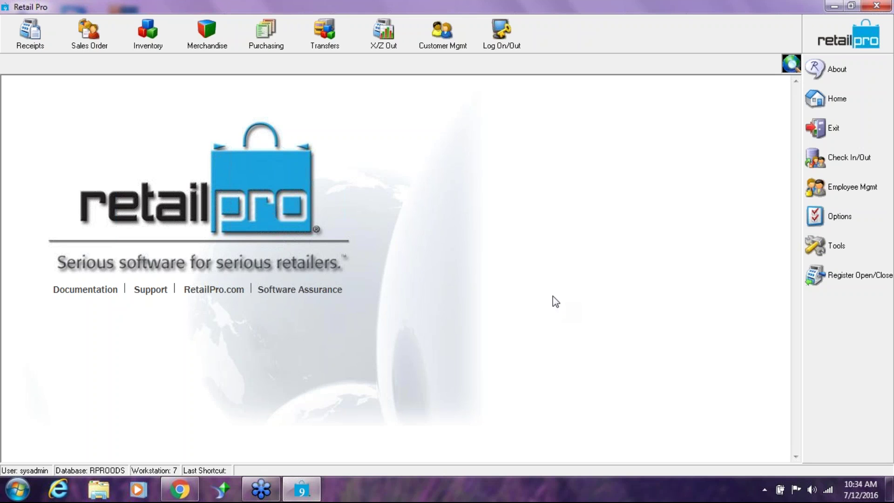
Open the voucher list in purchasing.
left_click(280, 42)
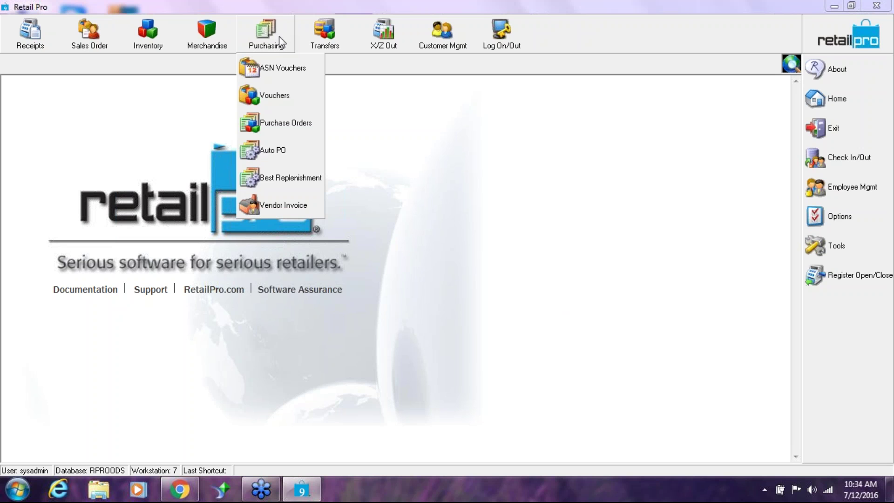
left_click(278, 95)
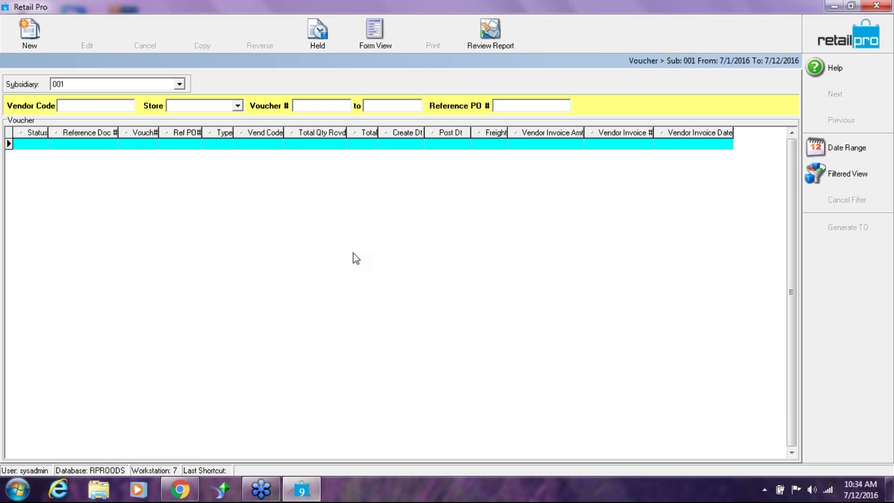
Examine the date filter types offered for the voucher list and close the filter without applying a change.
left_click(846, 148)
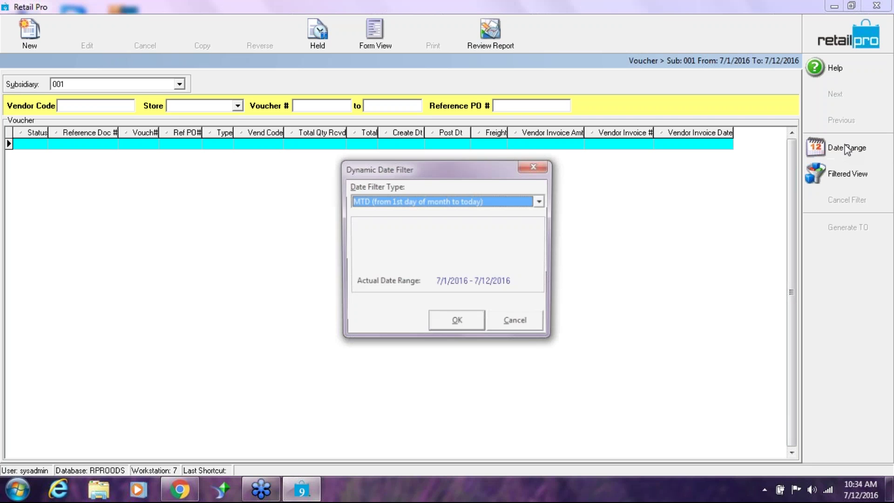
left_click(541, 201)
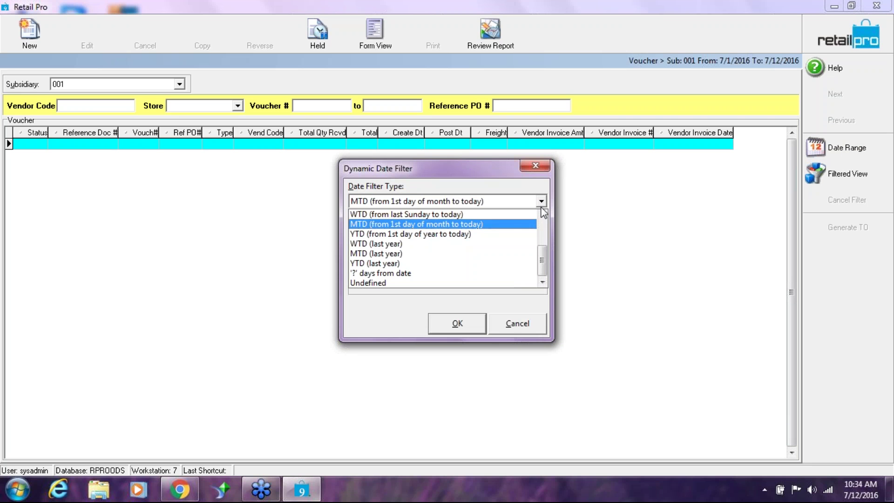
mouse_move(542, 262)
left_mouse_down()
mouse_move(553, 211)
mouse_move(546, 272)
left_mouse_up()
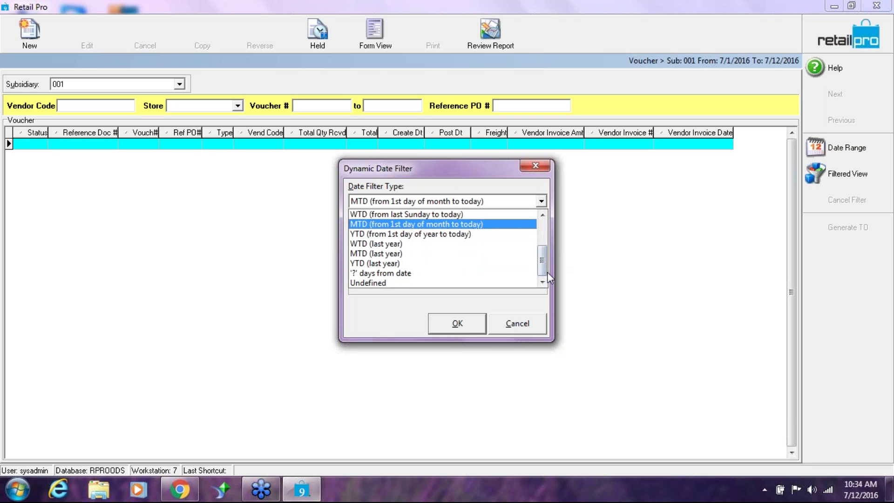
left_click(509, 323)
left_click(518, 326)
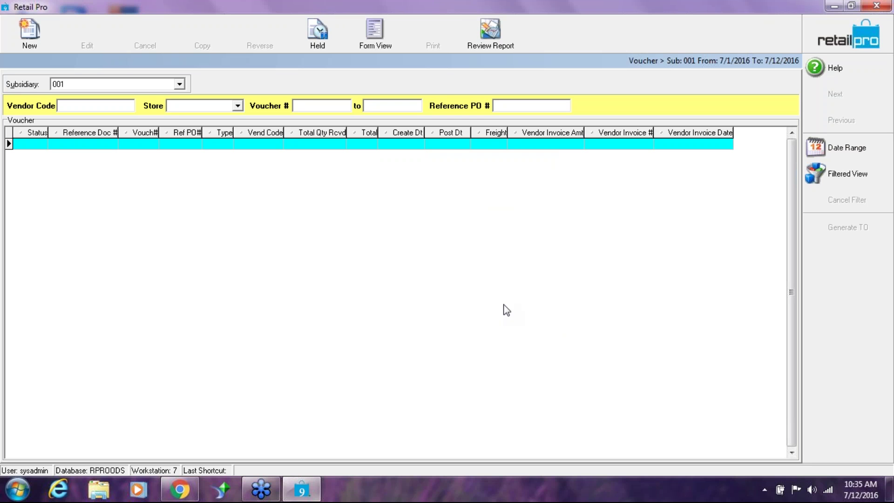
Create a new voucher and choose the CENPET purchase order TRAINING as its reference PO.
left_click(30, 32)
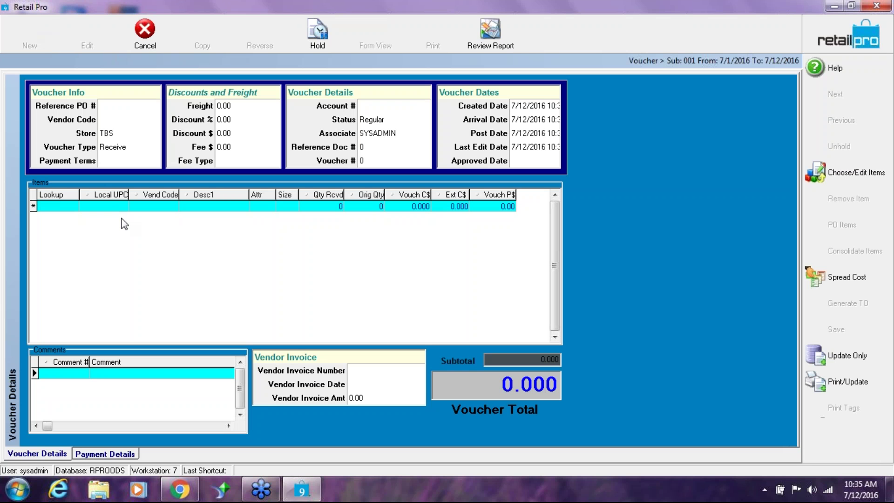
left_click(114, 107)
left_click(153, 107)
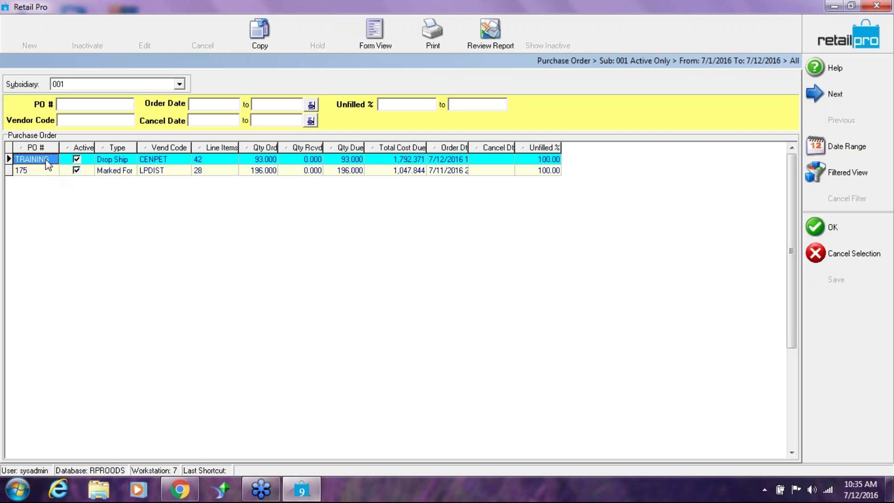
left_click(848, 231)
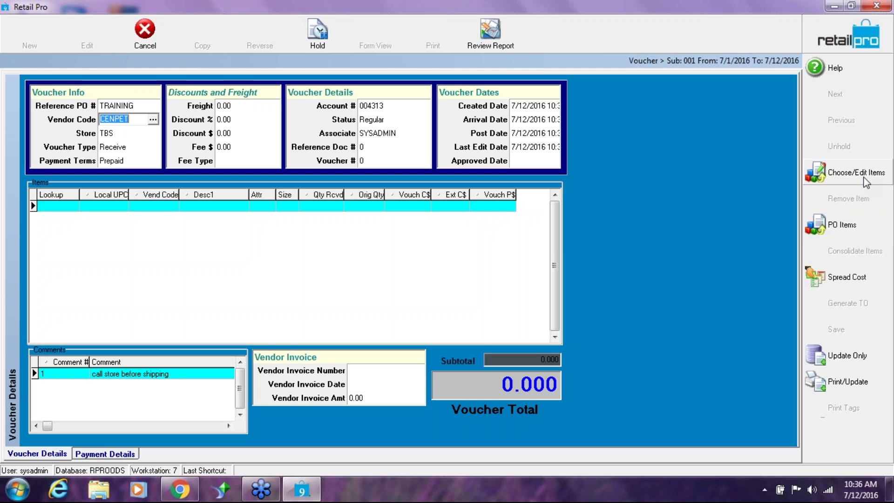
Open the voucher's PO items and receive all due quantities into the document quantities.
left_click(854, 222)
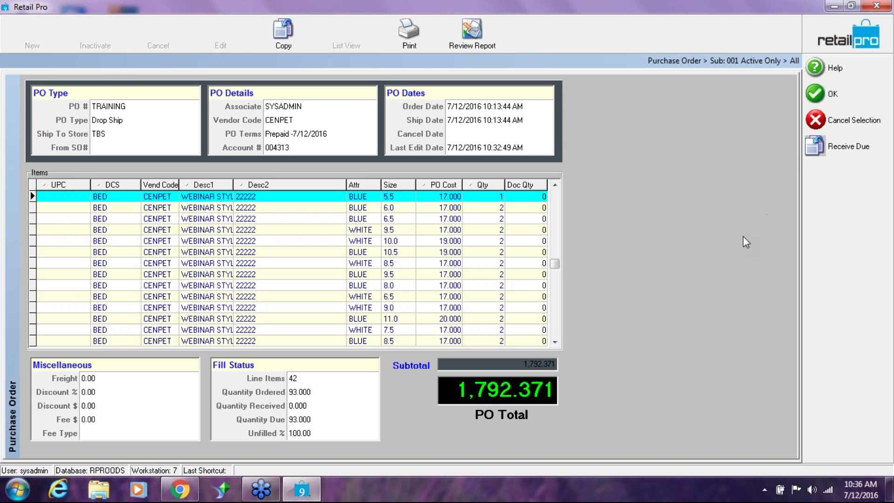
left_click(854, 156)
Set the document quantity of the blue, medium 111111 item to 0.
left_click(554, 307)
left_click(555, 310)
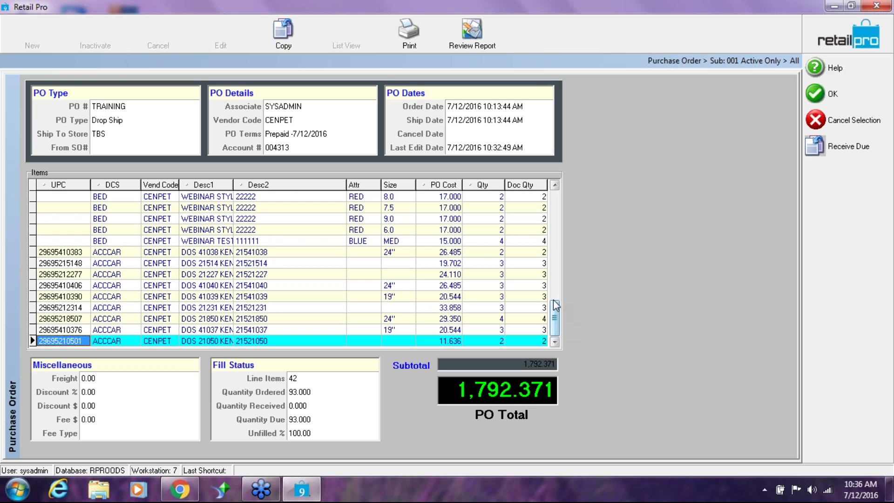
left_click(539, 242)
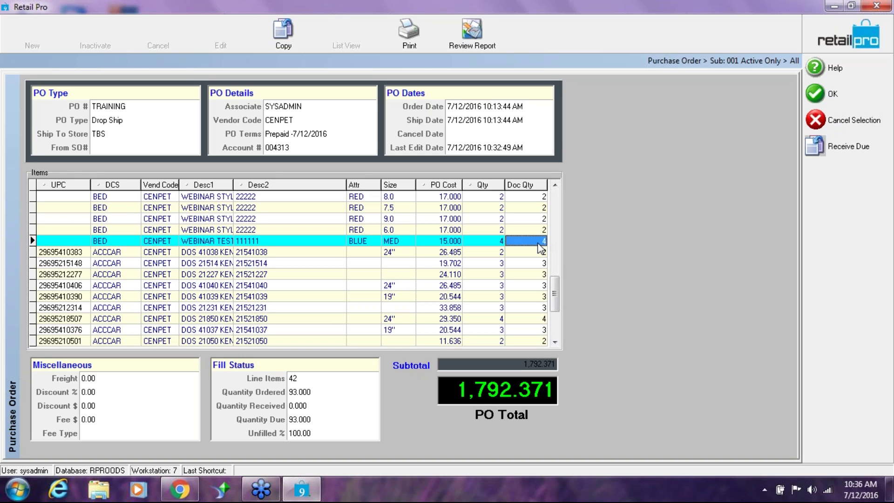
type("0")
key("Up")
key("Up")
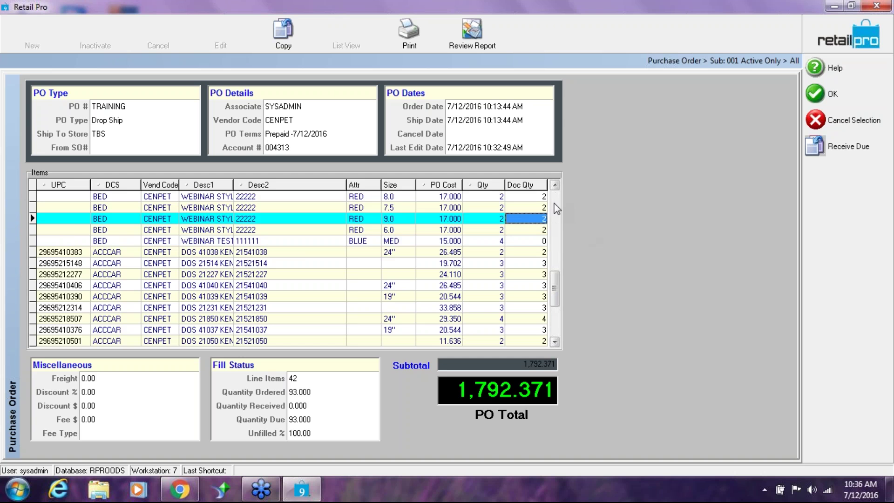
Set the document quantities of the red size 10.5 and red size 10.0 WEBINAR STYLE items to 0.
left_click(554, 204)
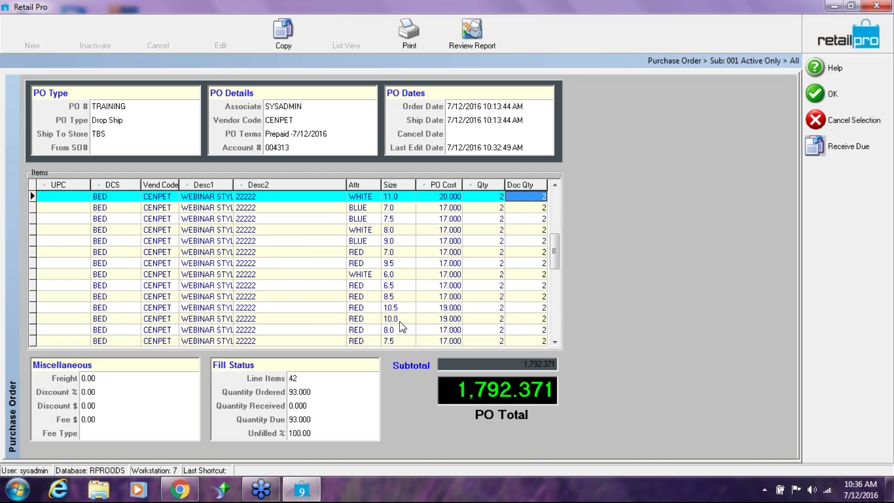
left_click(483, 308)
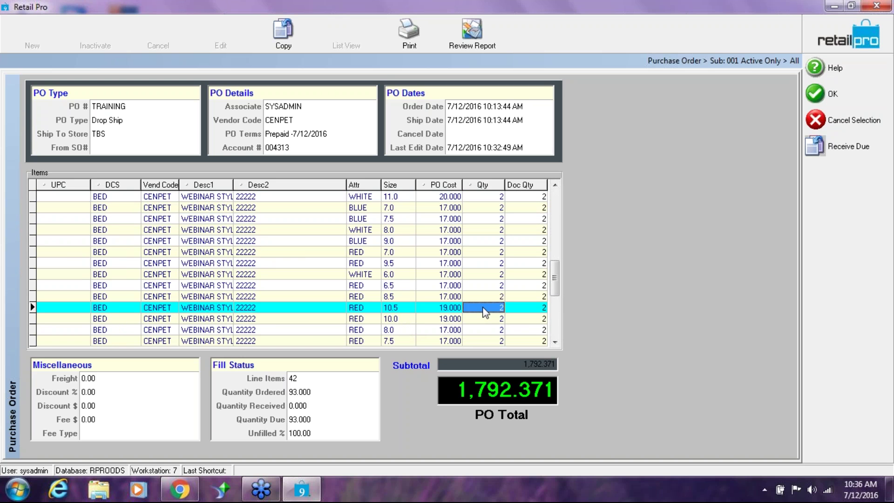
left_click(486, 312)
left_click(484, 319)
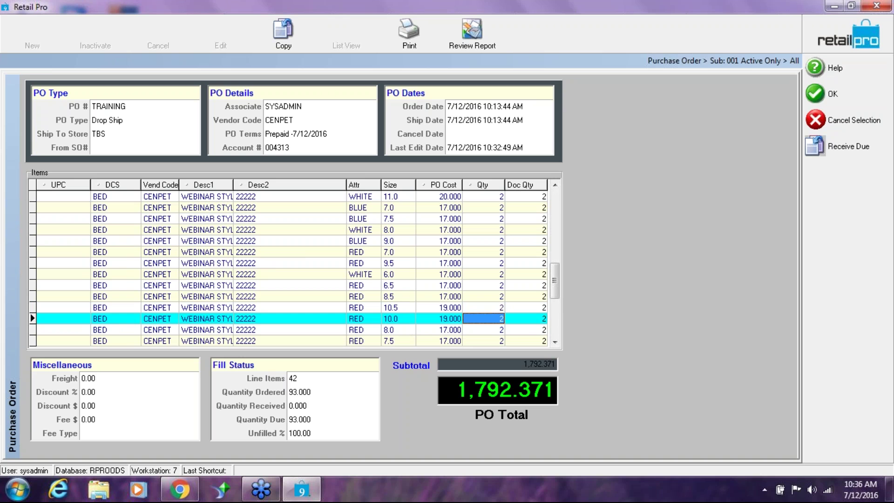
left_click(484, 319)
left_click(538, 307)
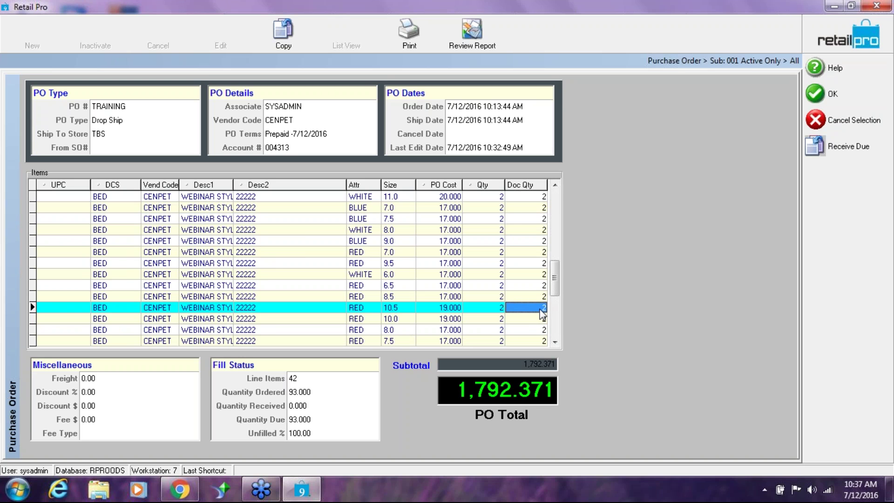
type("0")
key("Down")
type("0")
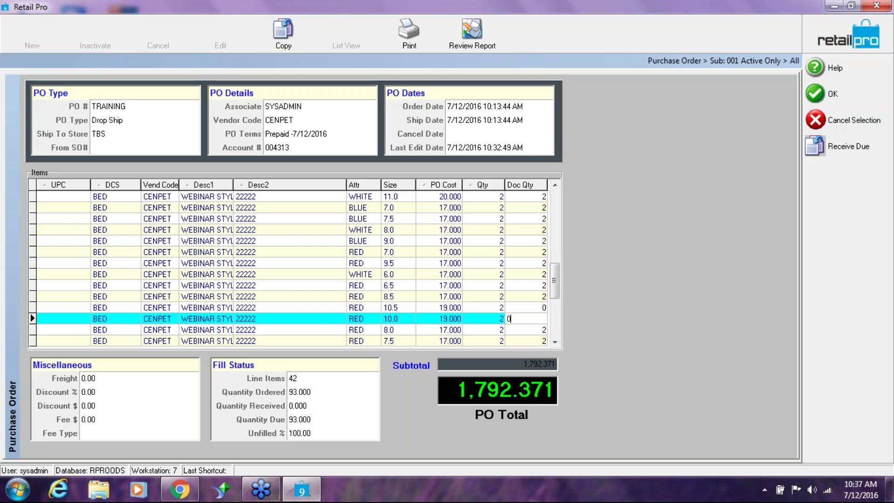
key("Down")
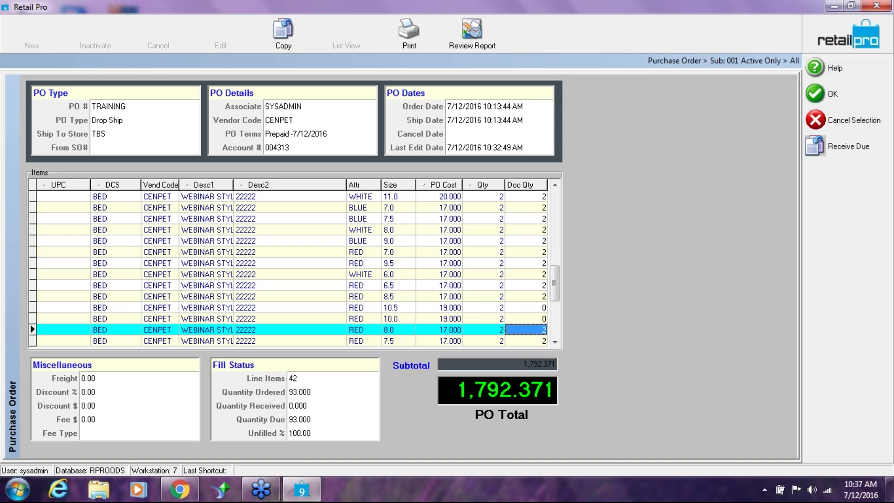
Set the document quantity of the blue size 10.0 WEBINAR STYLE item to 0 and accept the PO items into the voucher.
left_click(557, 205)
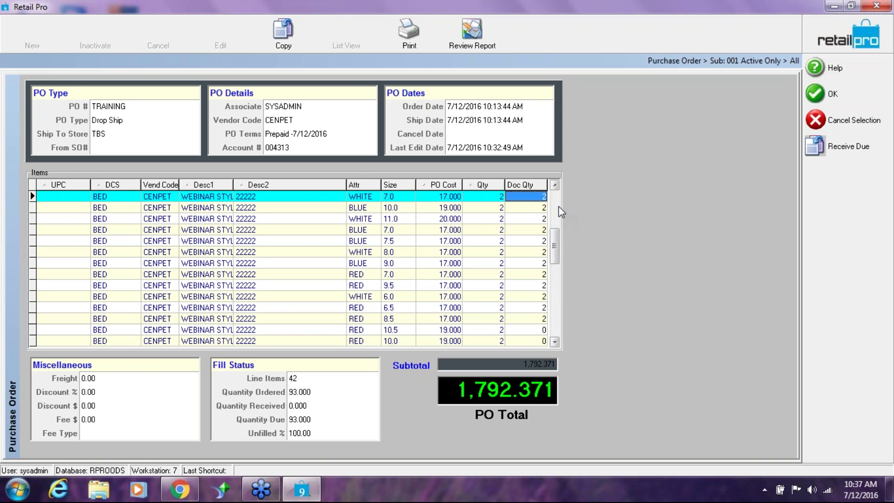
left_click(526, 208)
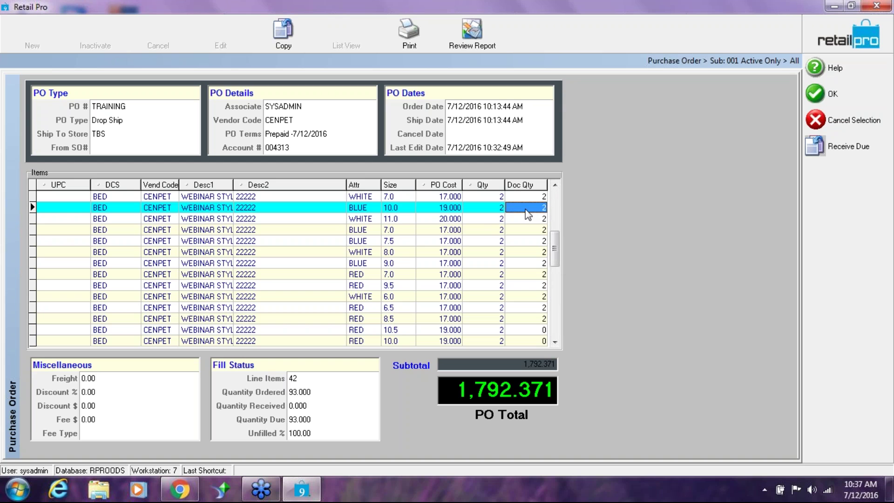
type("0")
left_click(523, 229)
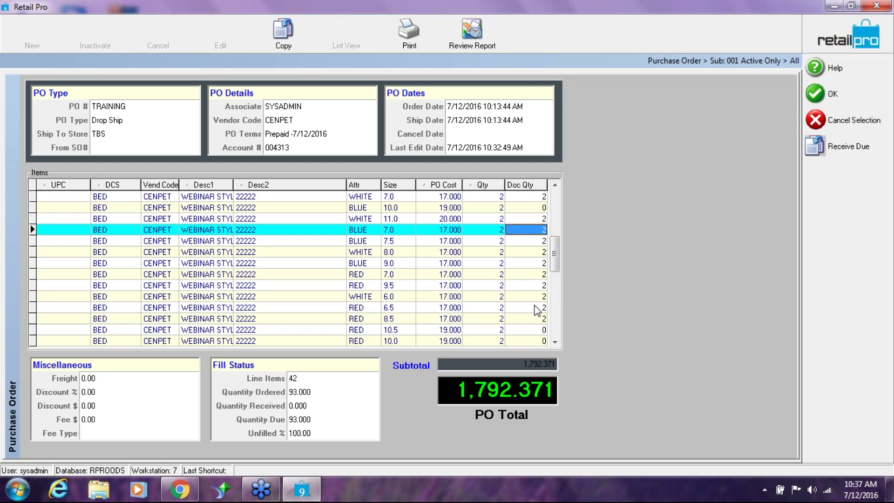
left_click(849, 97)
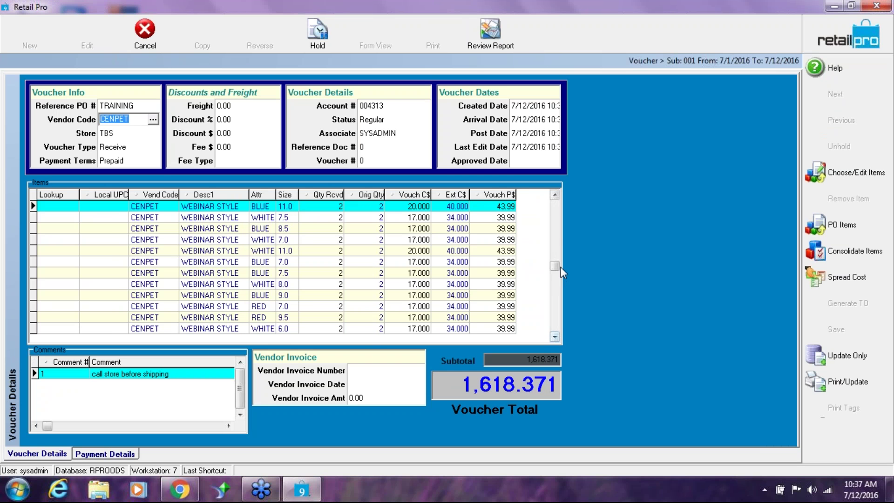
Remove the white size 10.0 and blue size 10.5 WEBINAR STYLE items from the voucher.
left_click_drag(557, 266, 557, 201)
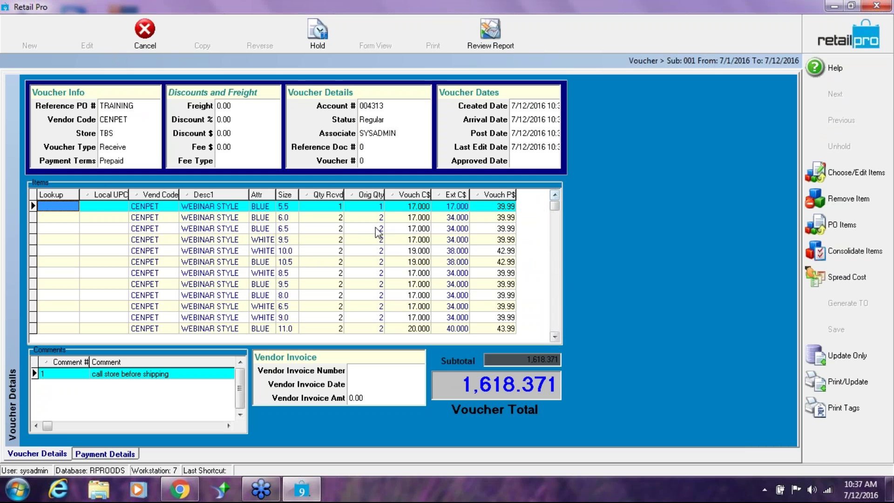
left_click(327, 252)
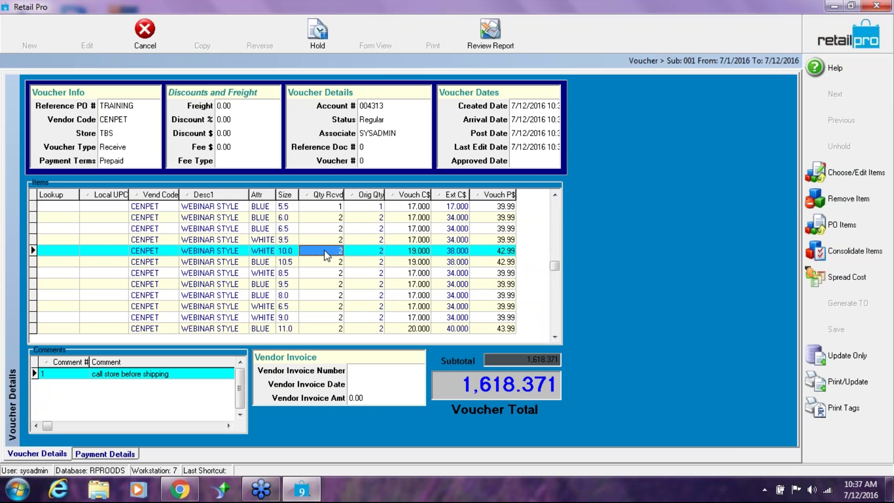
left_click(847, 202)
left_click(844, 200)
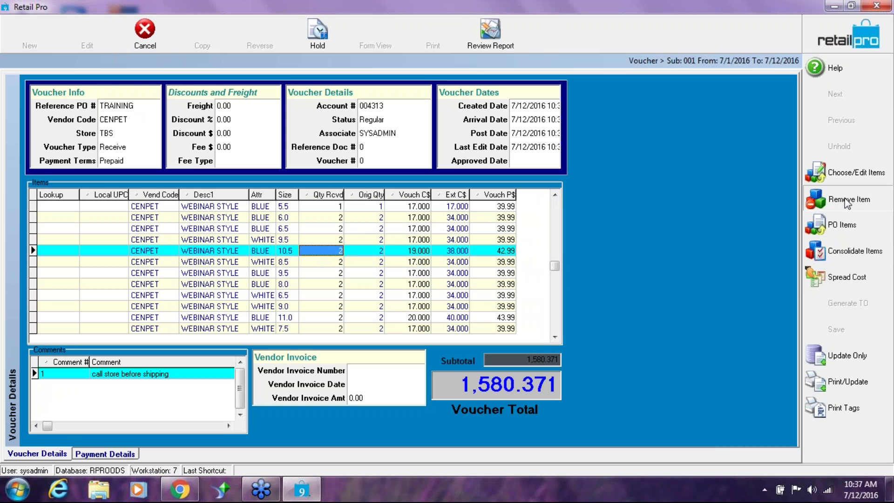
Review the remaining voucher items and their received quantities down to the last line, and return to the first item.
left_click(554, 336)
left_click(554, 336)
left_click(554, 336)
left_click(554, 337)
left_click(555, 336)
left_click(555, 336)
left_click(554, 336)
left_click(555, 336)
left_click(554, 336)
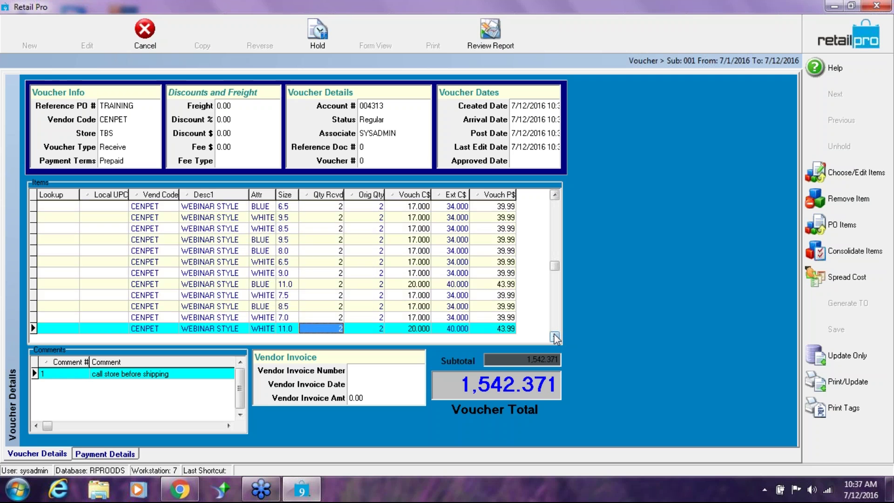
left_click(554, 336)
left_click(554, 336)
left_click(554, 336)
left_click(555, 336)
left_click(555, 336)
left_click(554, 336)
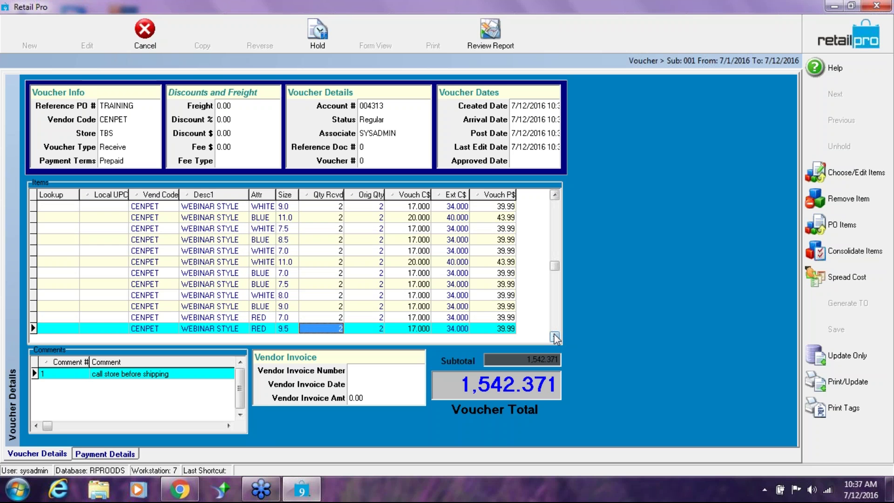
left_click(555, 336)
left_click(554, 336)
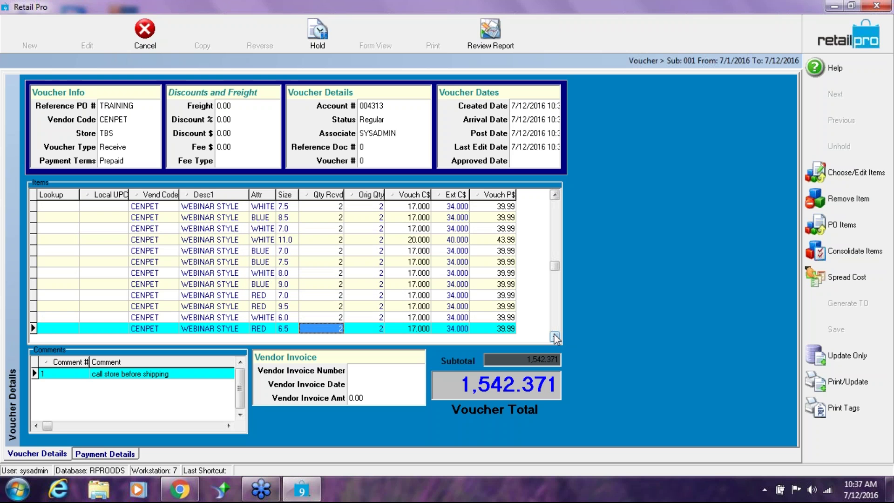
left_click(555, 336)
left_click(554, 336)
left_click(555, 336)
left_click(554, 336)
left_click(554, 336)
left_click(555, 336)
left_click(554, 336)
left_click(555, 336)
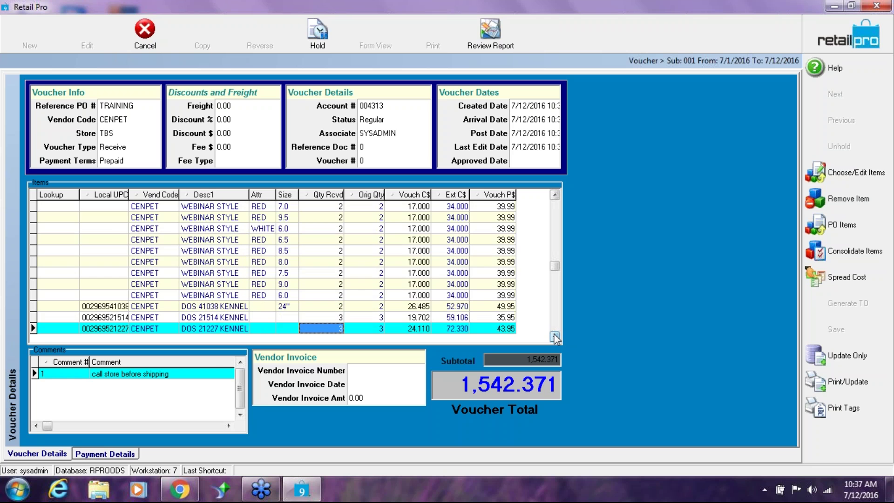
left_click(555, 336)
left_click(554, 336)
left_click(555, 336)
left_click(554, 336)
left_click(554, 336)
left_click(555, 336)
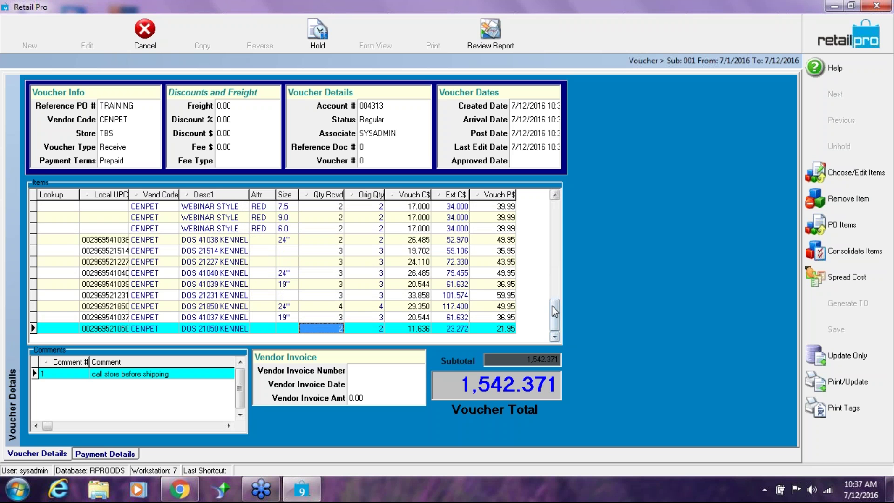
left_click_drag(553, 306, 553, 199)
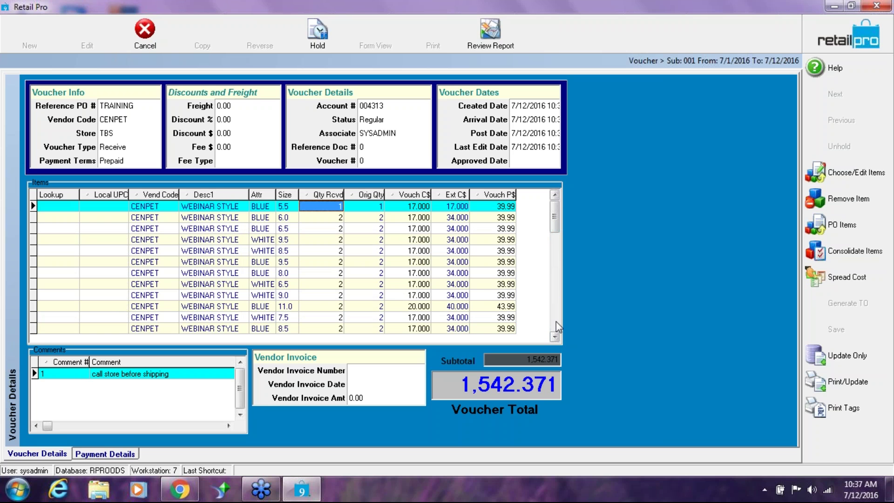
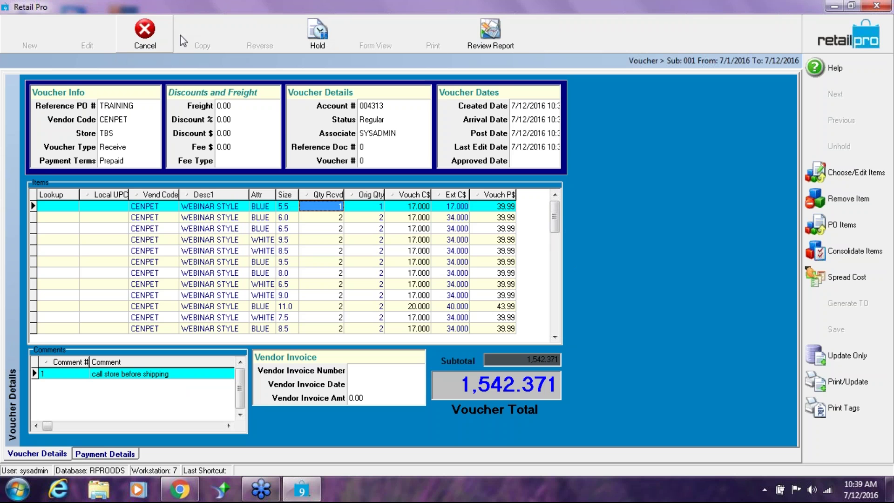
Put the voucher on hold and show the voucher form view.
left_click(320, 37)
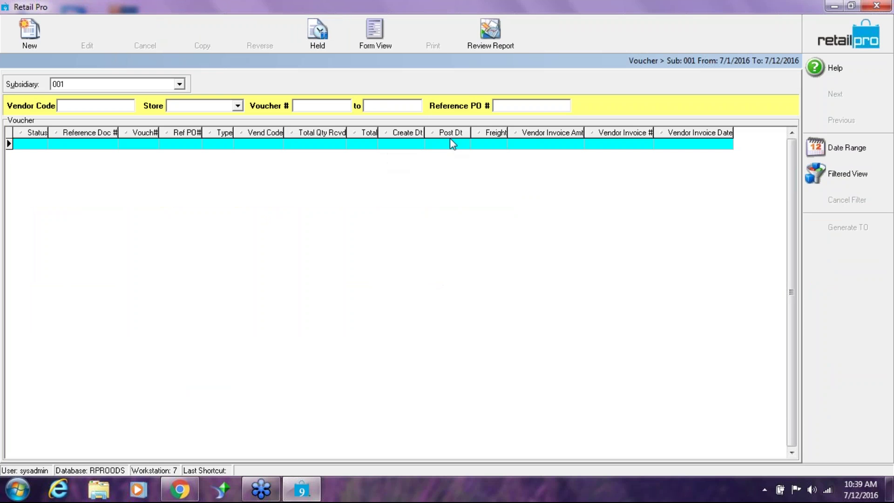
left_click(384, 40)
Add the Item Note1 column to the voucher items grid layout and apply it.
right_click(416, 195)
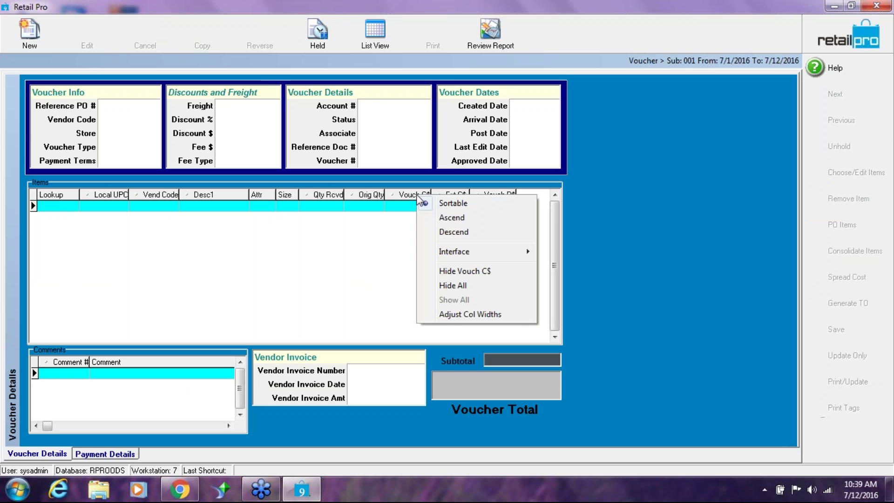
mouse_move(455, 251)
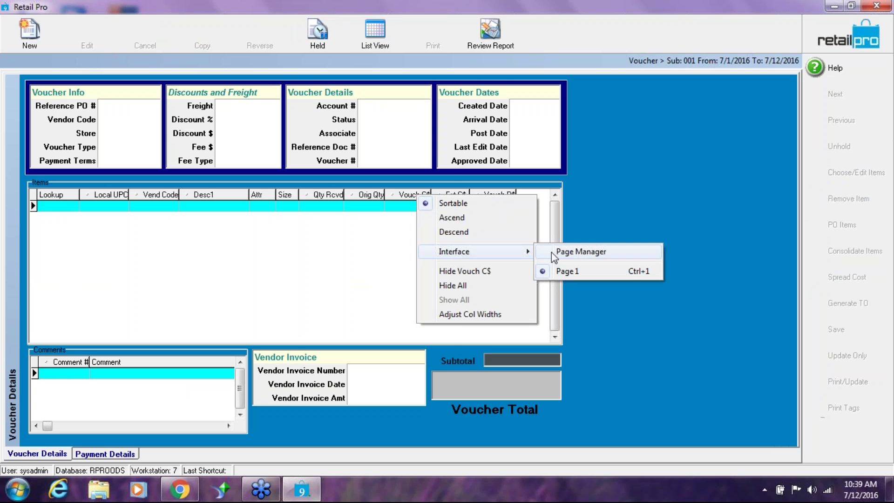
left_click(585, 251)
left_click(438, 282)
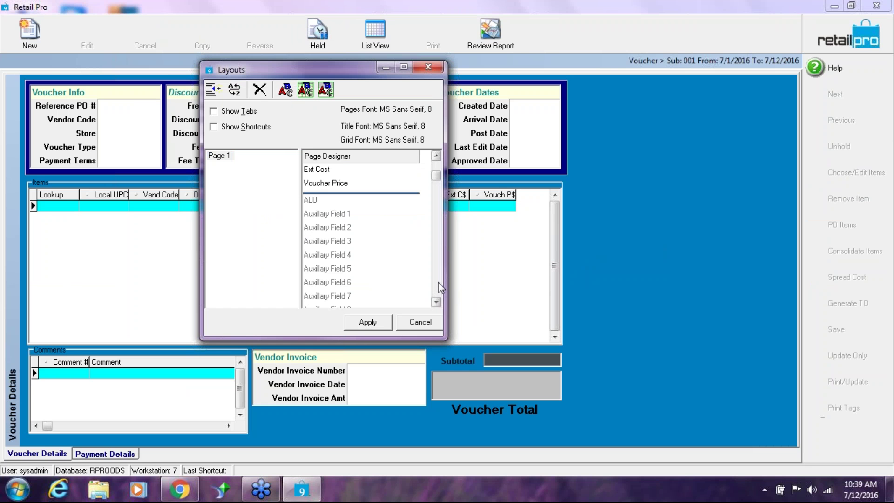
left_click(437, 282)
left_click(437, 282)
left_click(437, 281)
left_click(437, 281)
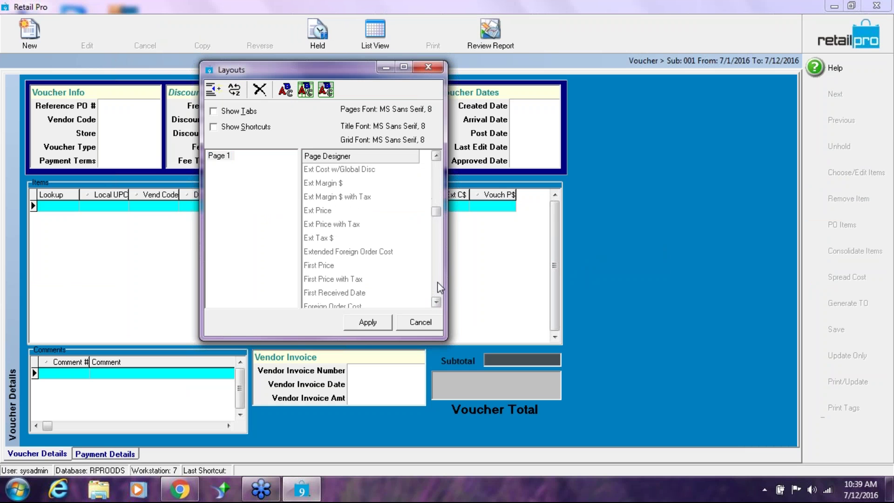
left_click(437, 281)
left_click(315, 277)
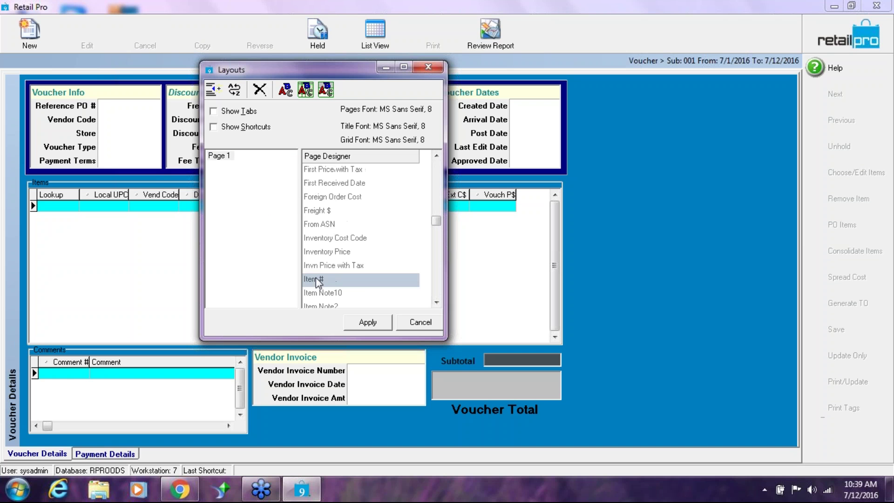
left_click(367, 322)
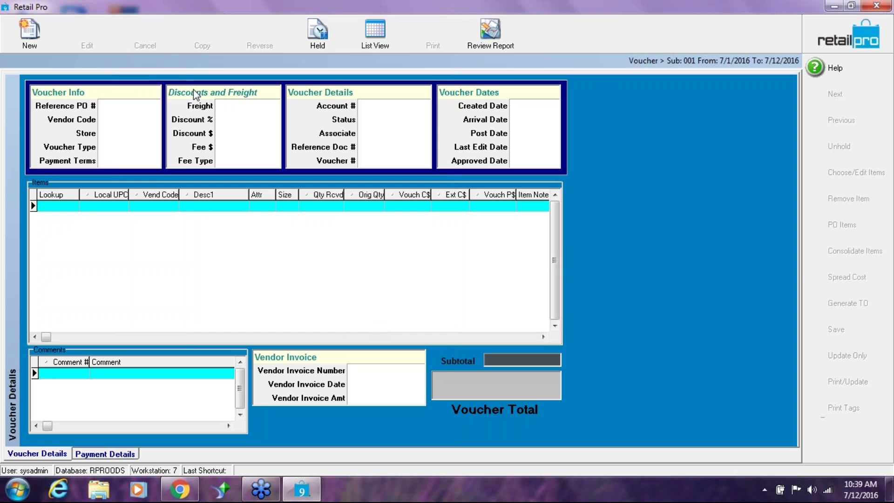
Open the held vouchers list and add the Unhold command to its main toolbar.
left_click(321, 41)
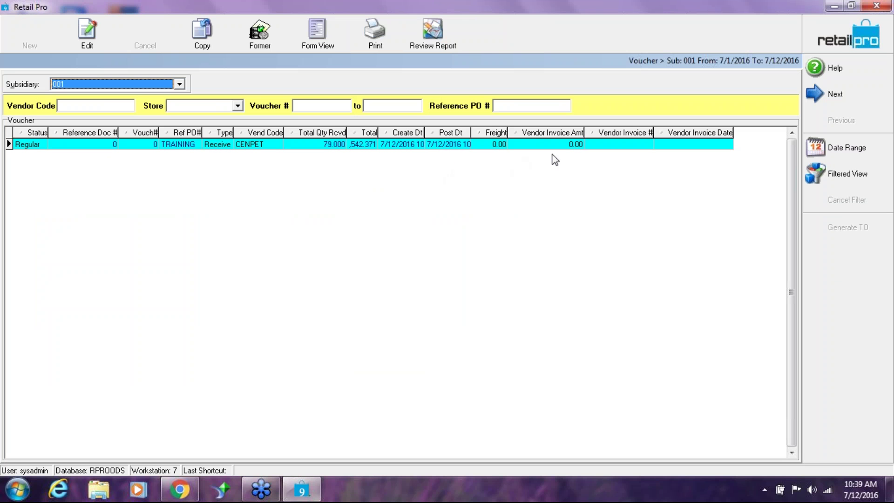
right_click(569, 35)
left_click(600, 37)
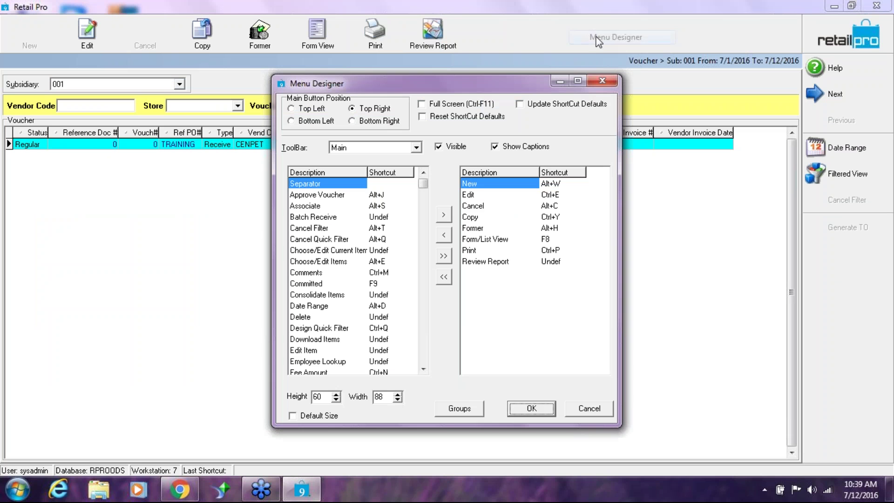
left_click_drag(422, 185, 426, 382)
double_click(303, 295)
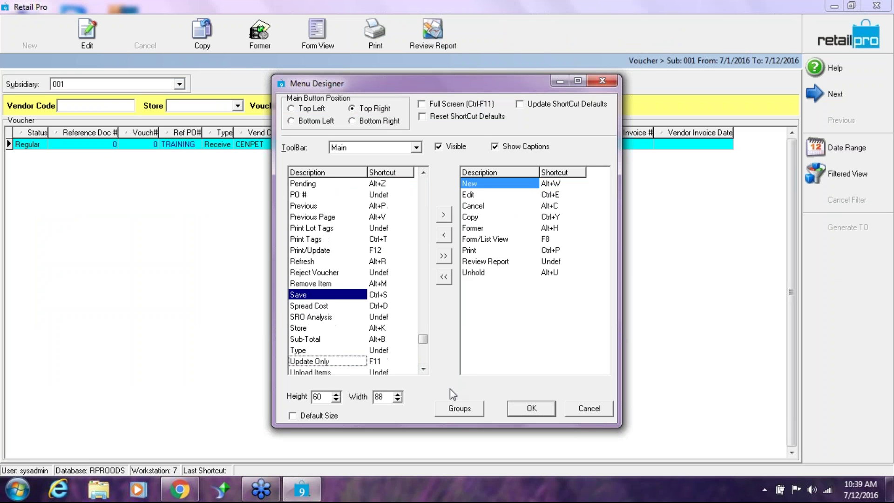
left_click(531, 409)
Unhold the CENPET voucher for PO TRAINING and look through its items, including the Item Note1 column.
left_click(502, 43)
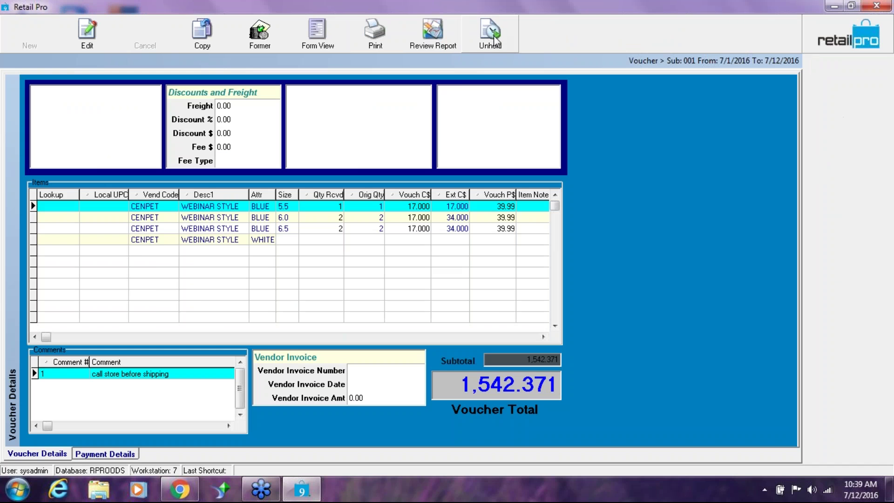
left_click(556, 308)
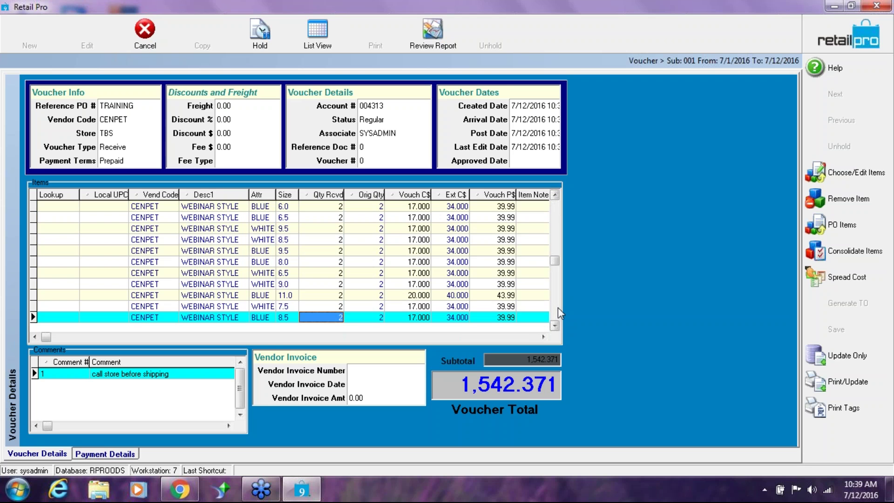
left_click(557, 308)
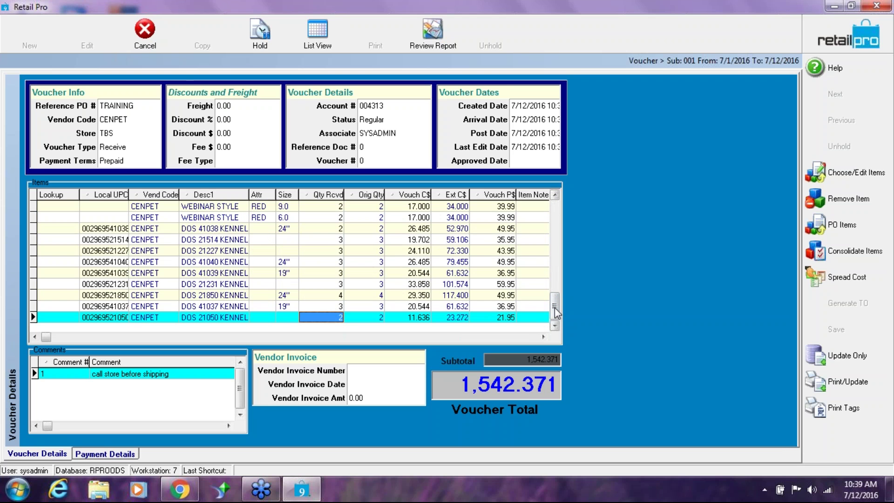
left_click_drag(556, 311, 555, 211)
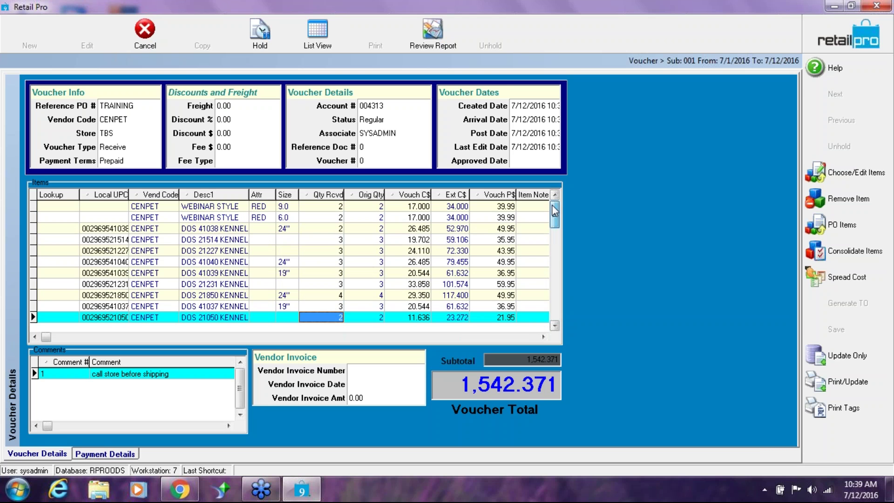
left_click(508, 339)
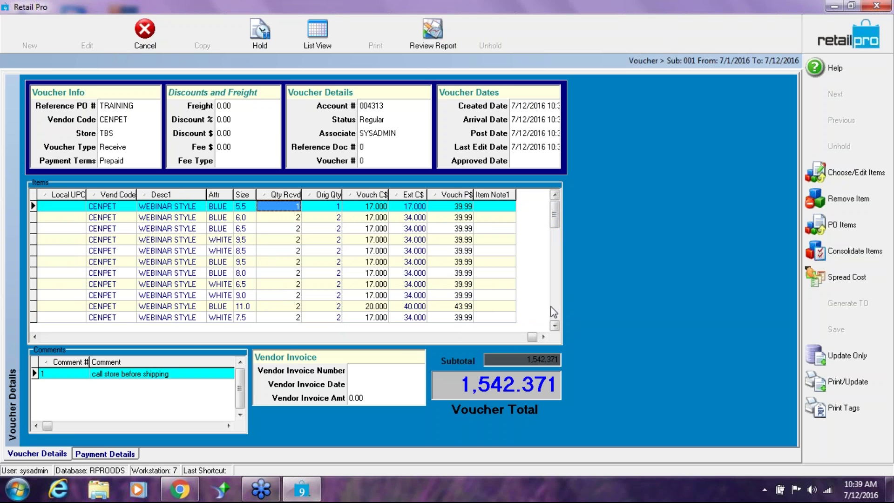
Open the voucher's PO items and set the Doc Qty of the BLUE MED WEBINAR TEST item to 1.
key("Page_Down")
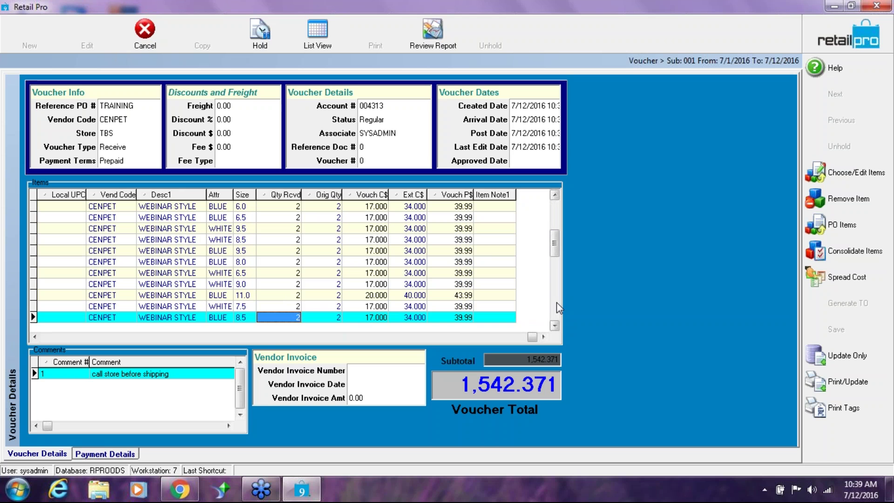
left_click(848, 226)
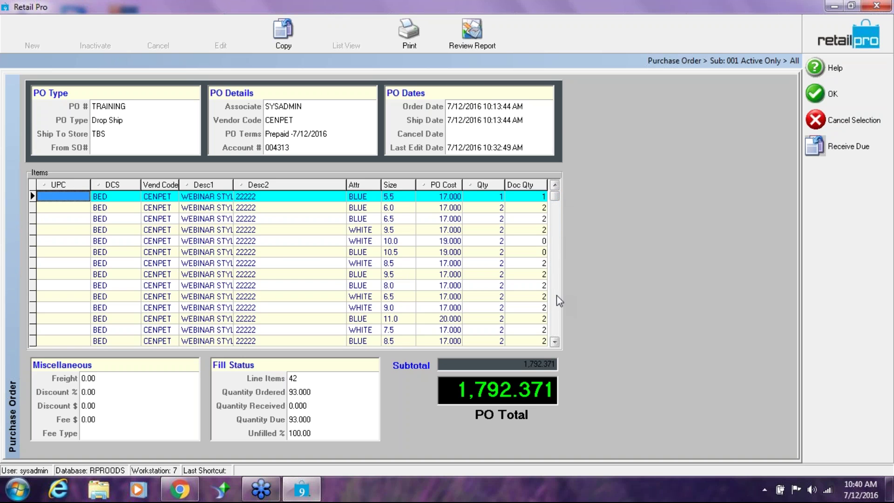
key("Page_Down")
key("Page_Down")
key("Page_Down")
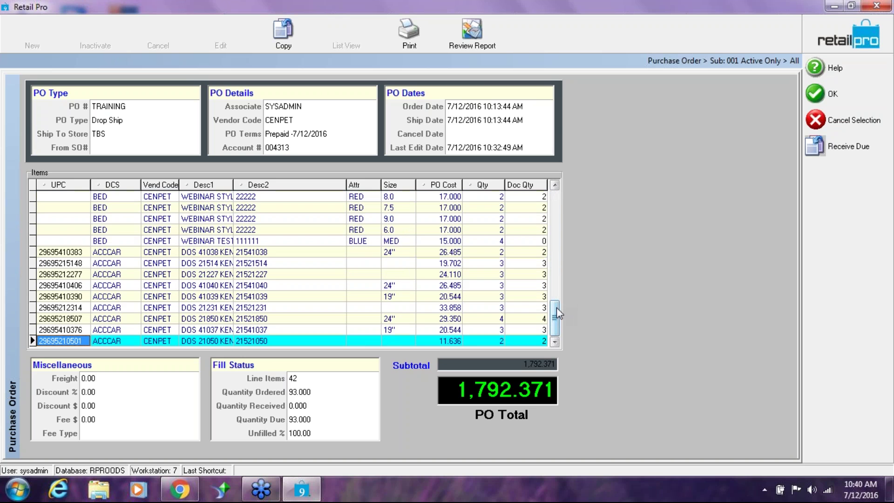
left_click(277, 242)
left_click(522, 243)
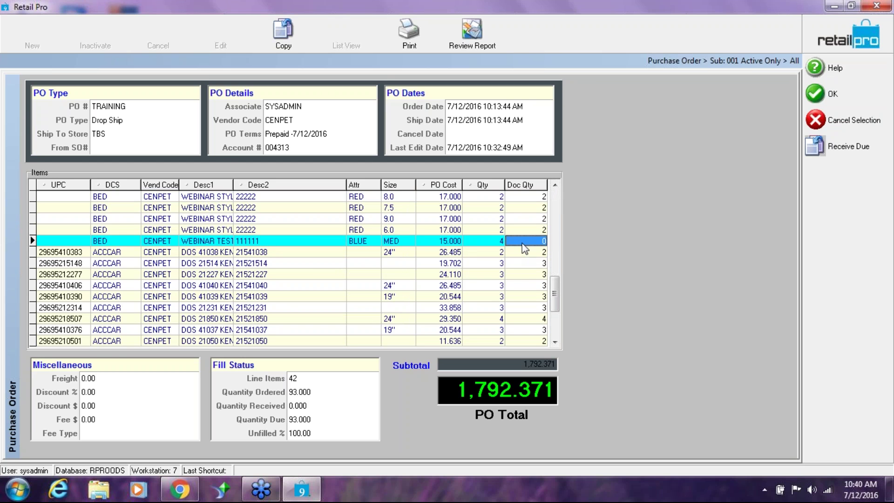
type("1")
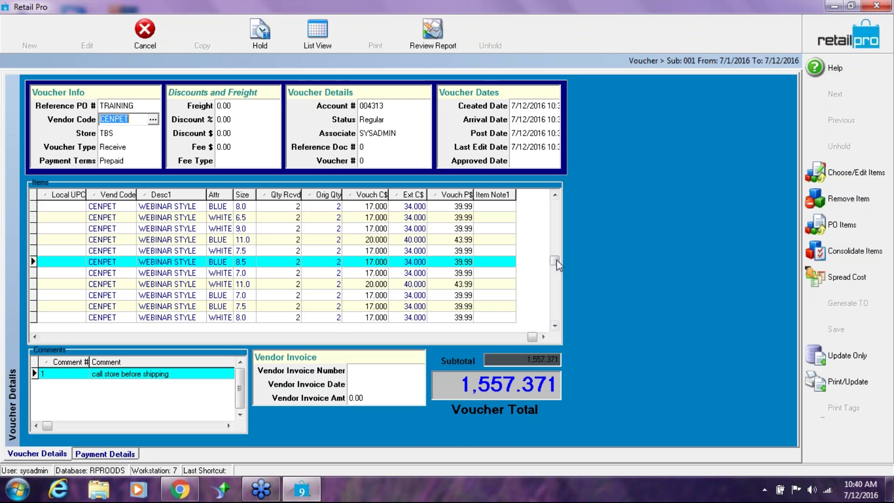
Go to the WEBINAR TEST line in the voucher items and widen the Item Note1 column to fit its full note.
left_click_drag(557, 259, 557, 317)
left_click(556, 317)
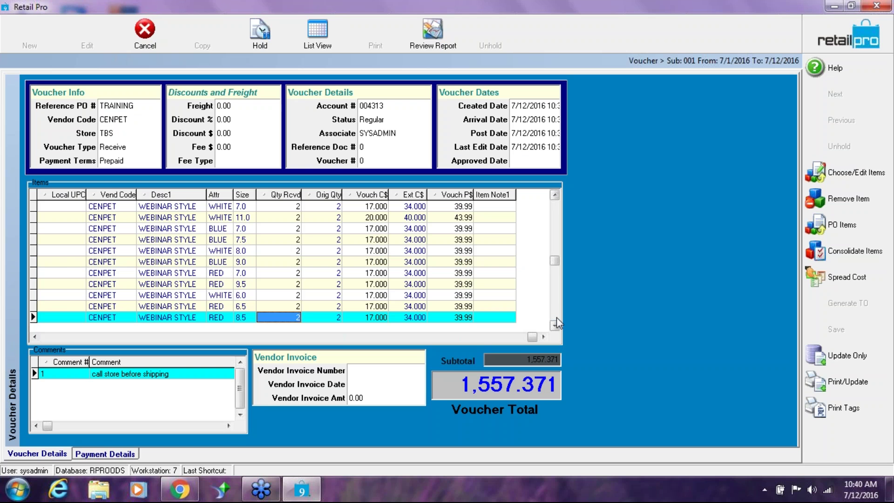
left_click(556, 315)
left_click(557, 313)
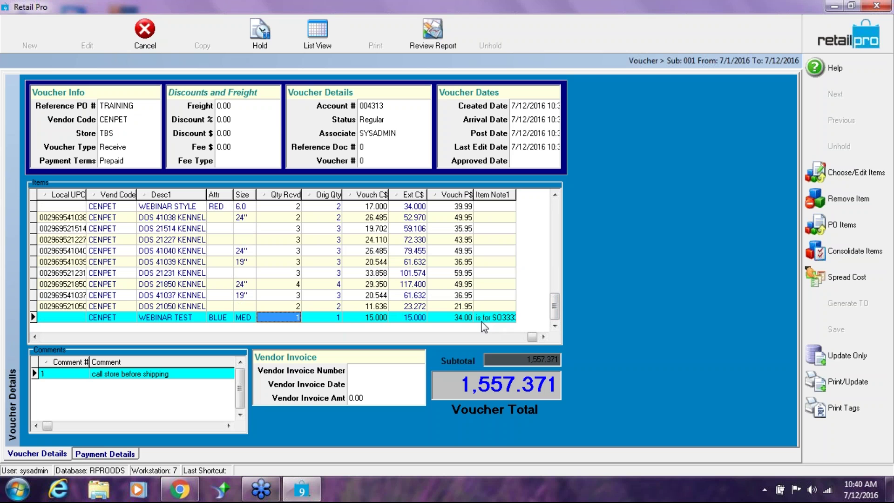
left_click_drag(516, 196, 532, 195)
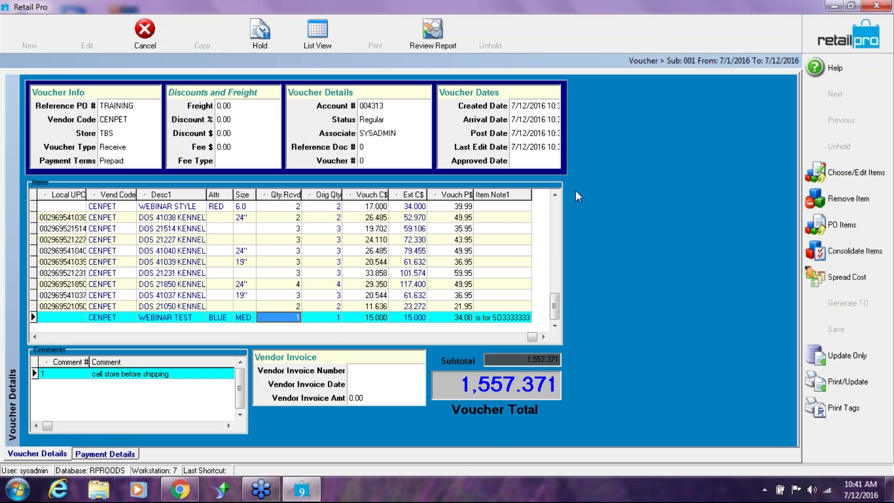
Post the voucher with Update Only, agreeing to modify inventory prices and update inventory.
left_click(841, 358)
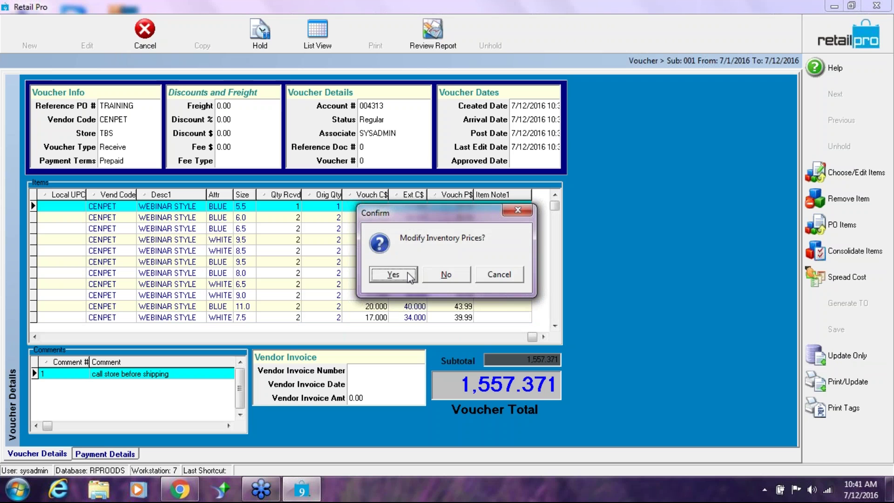
left_click(394, 274)
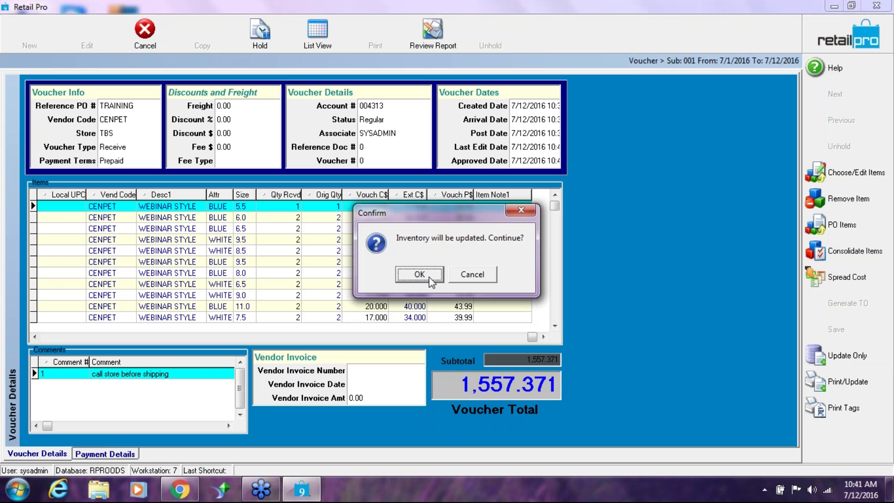
left_click(429, 277)
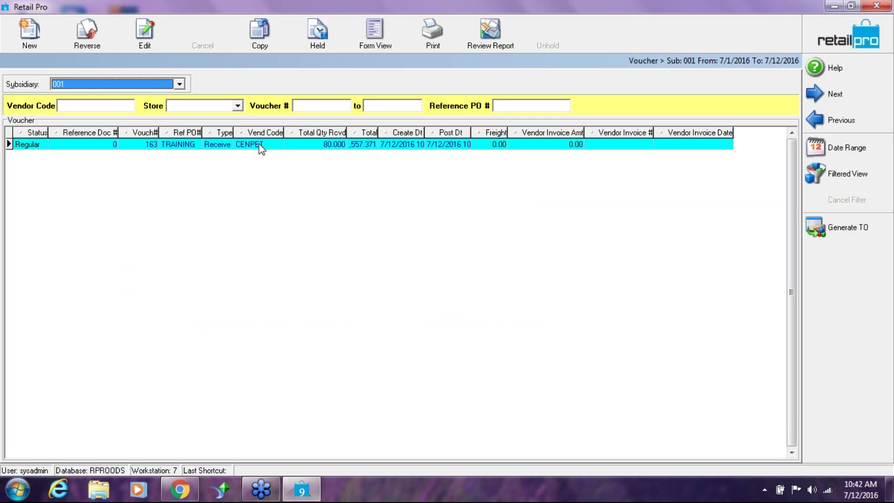
Reopen the vouchers list from the home screen, show the CENPET voucher in form view and go through its items.
left_click(836, 38)
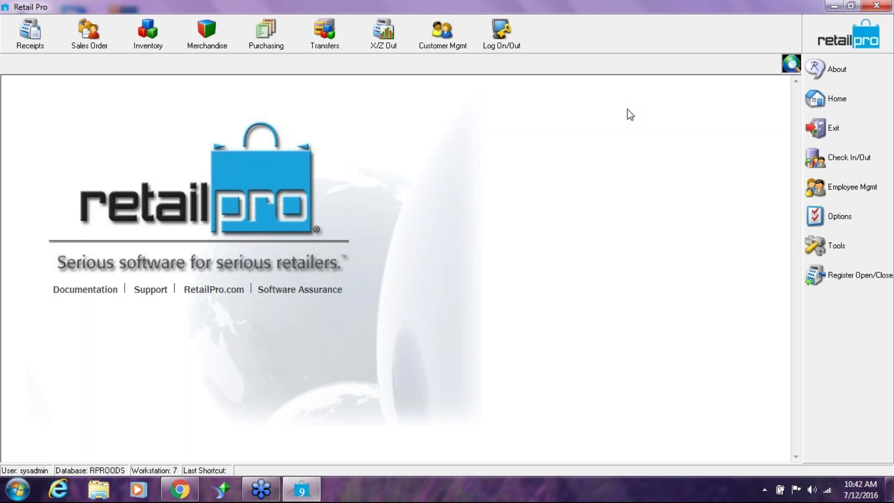
left_click(281, 34)
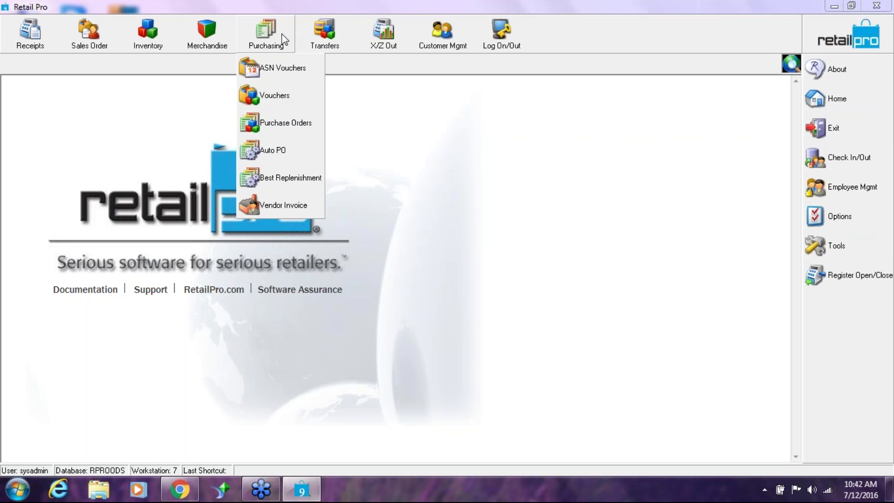
left_click(273, 93)
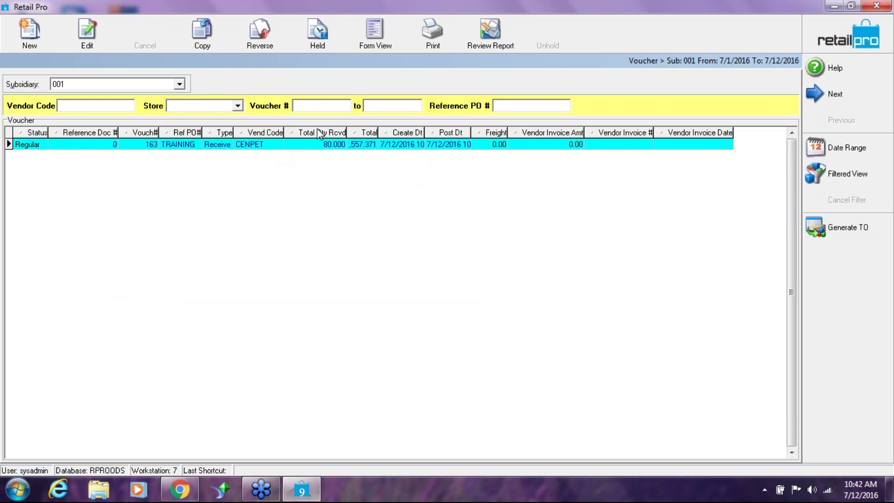
left_click(375, 32)
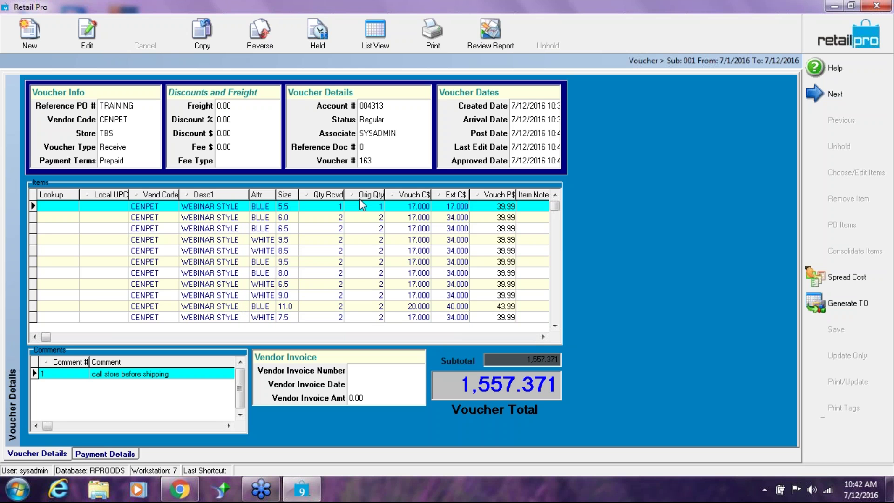
left_click(555, 326)
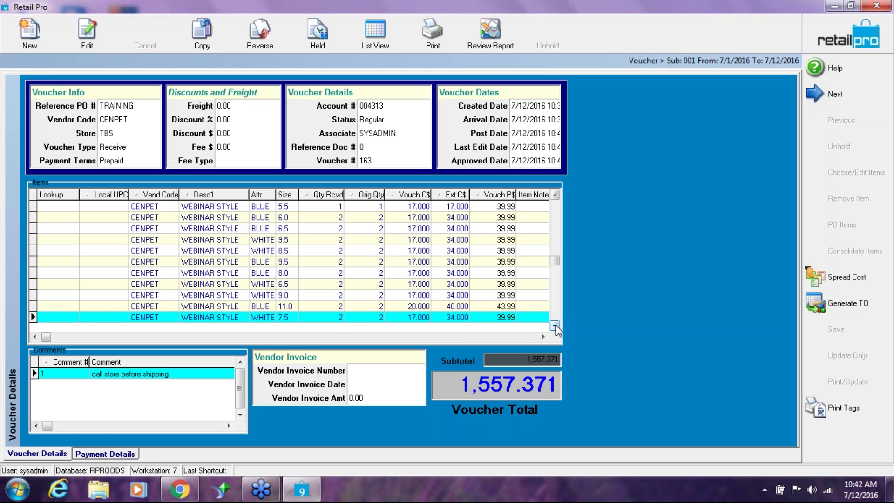
left_click(556, 326)
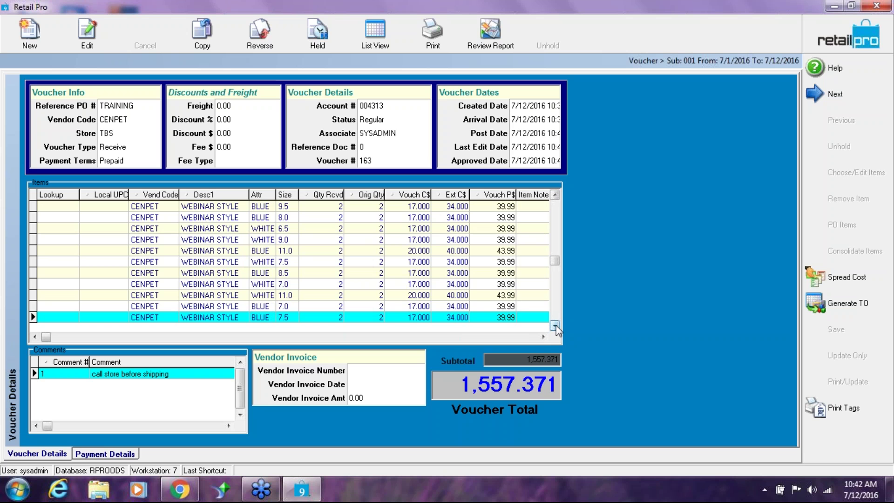
left_click(556, 326)
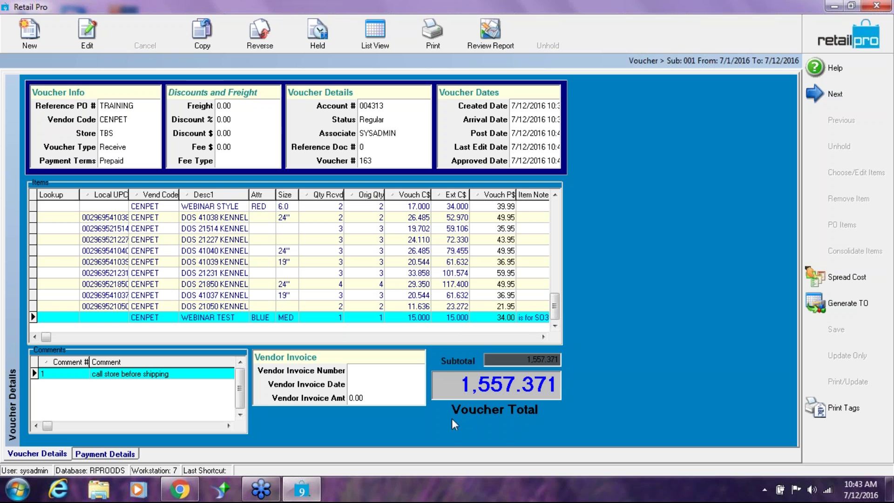
Set the voucher's freight to 25.
left_click(225, 104)
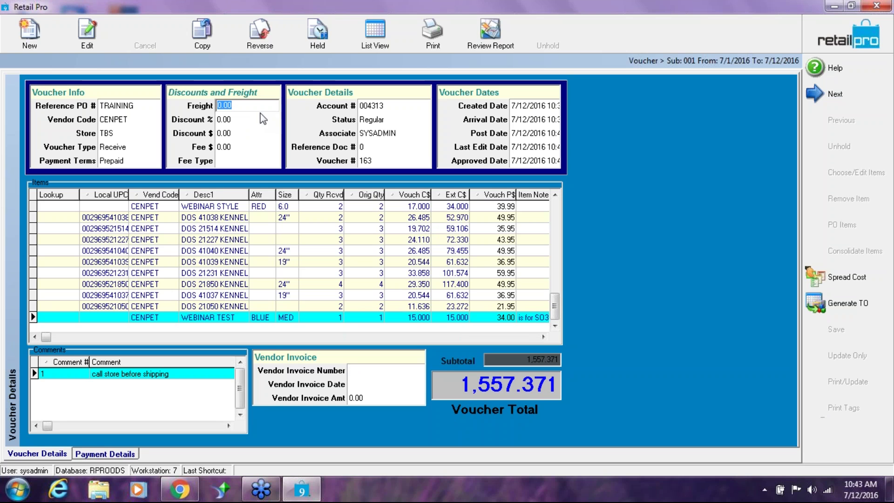
type("25")
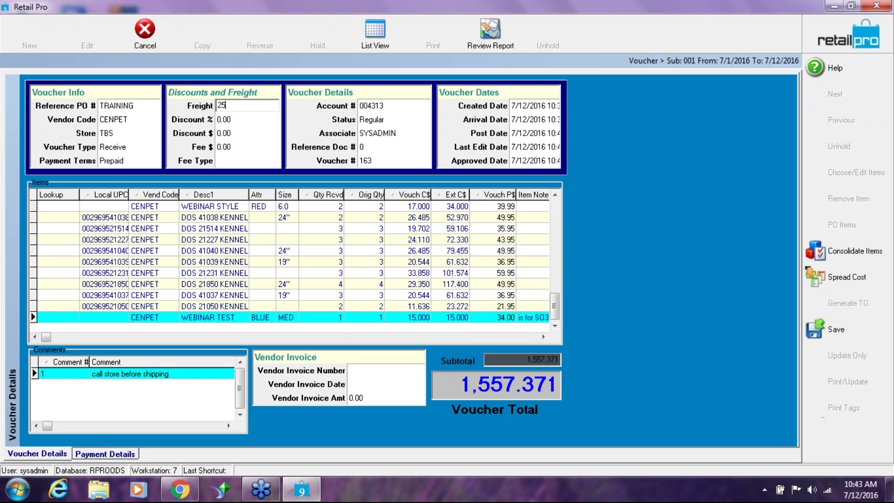
key("Tab")
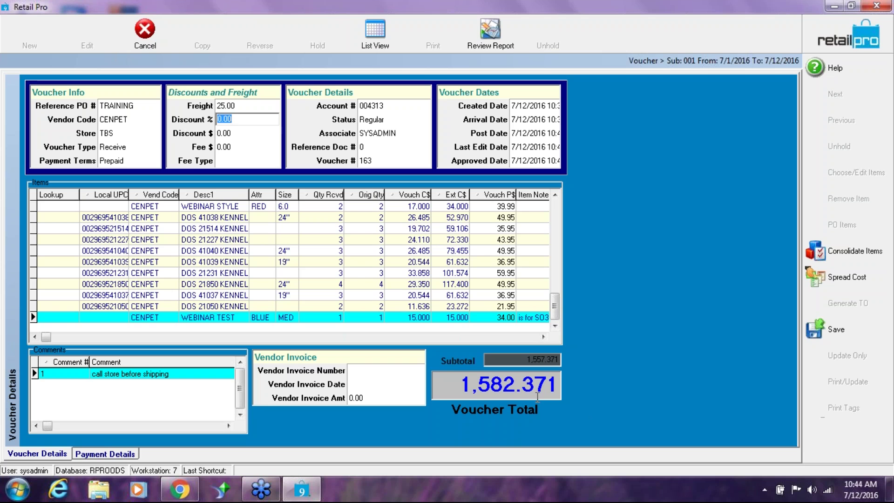
Enter the vendor invoice number, invoice date 7/12/2016 and invoice amount 1582.371, and save the voucher without updating inventory.
left_click(358, 370)
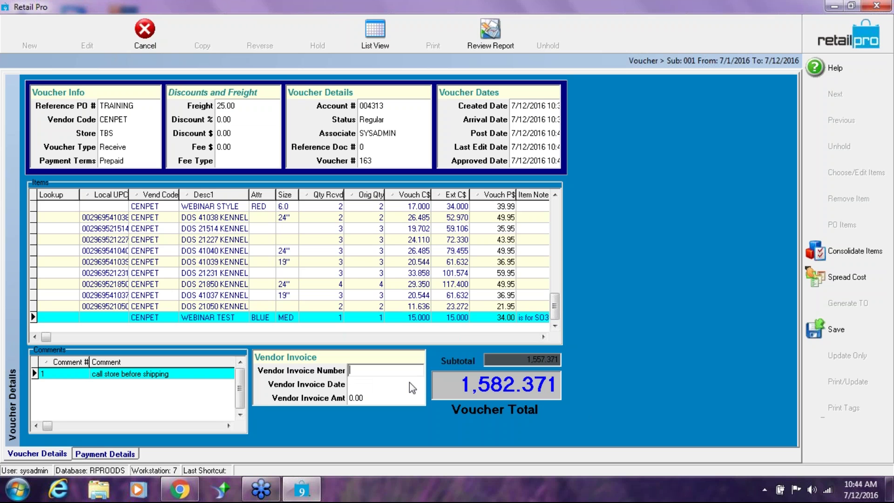
type("16263646")
left_click(385, 384)
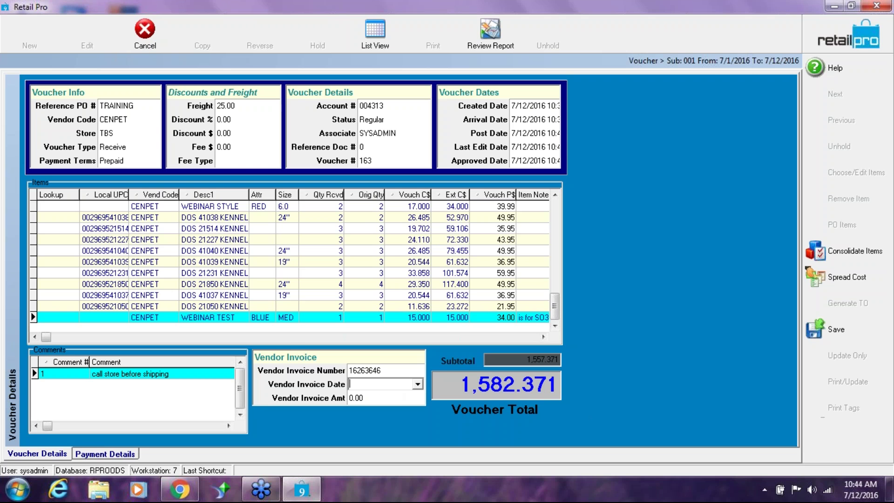
left_click(417, 384)
left_click(395, 331)
left_click(374, 399)
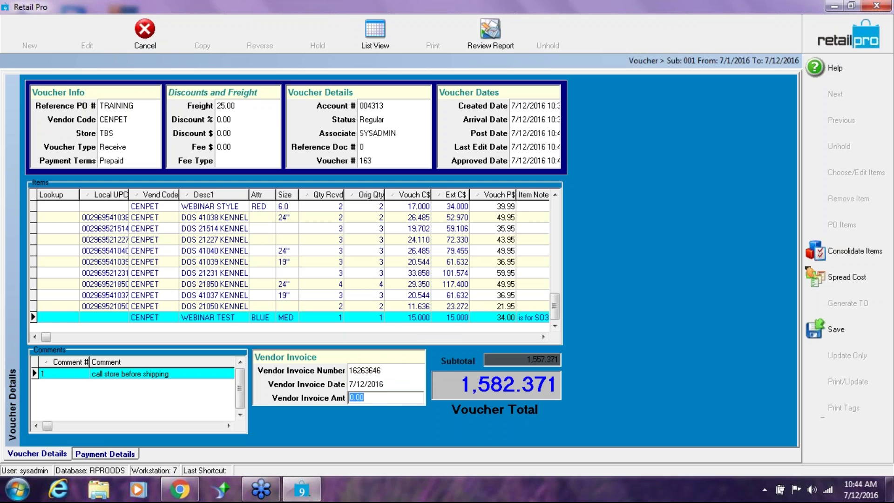
type("15")
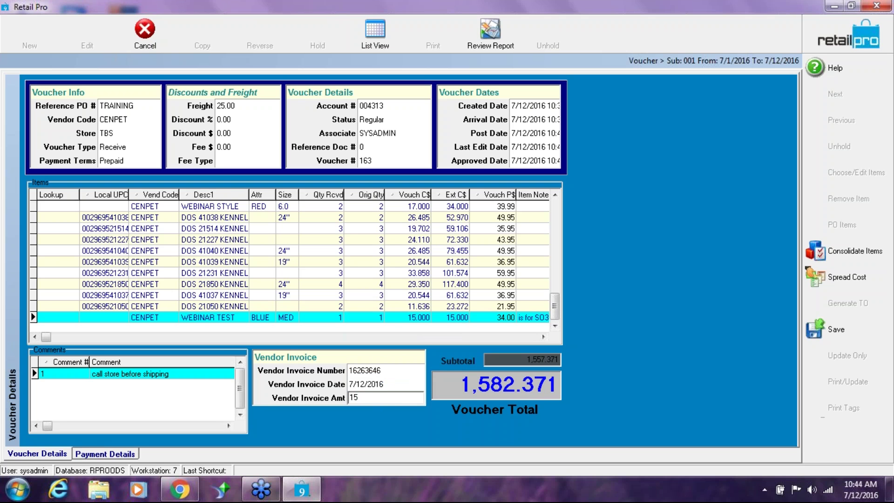
type("82.371")
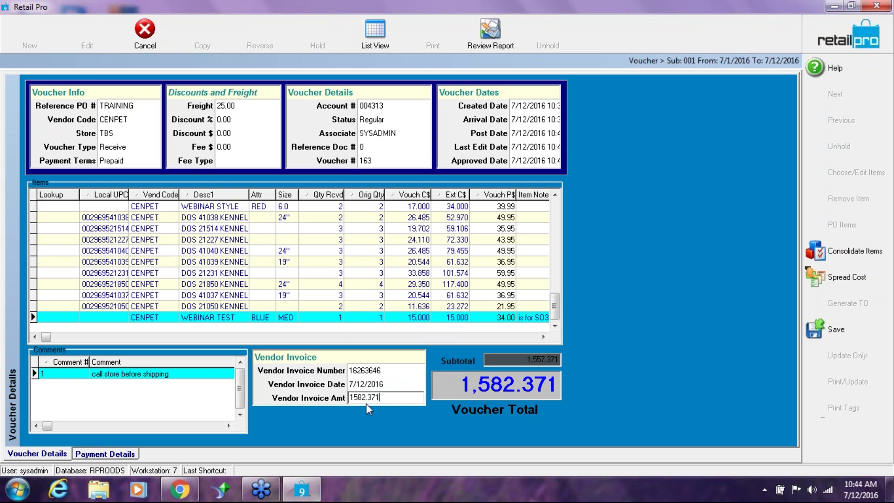
left_click(411, 383)
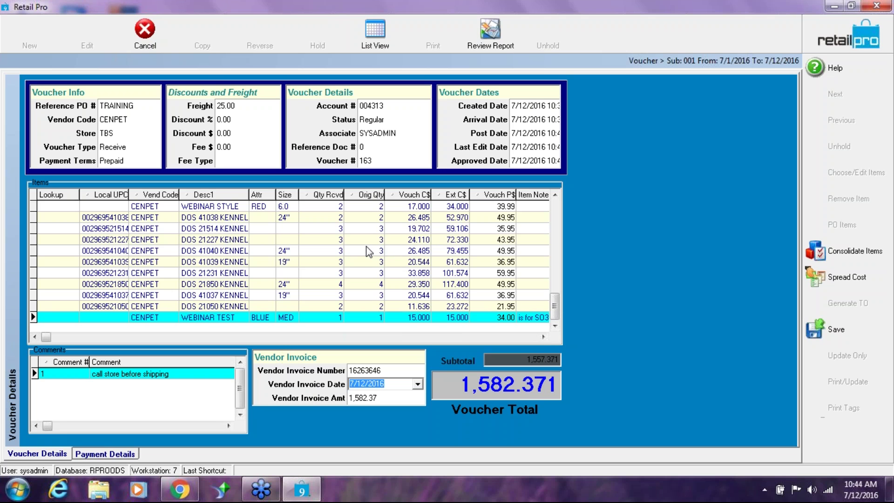
left_click(836, 330)
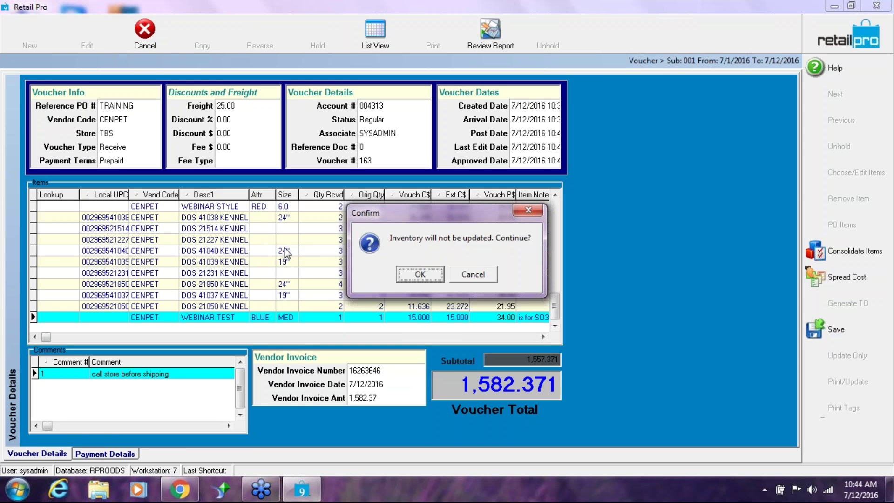
left_click(420, 274)
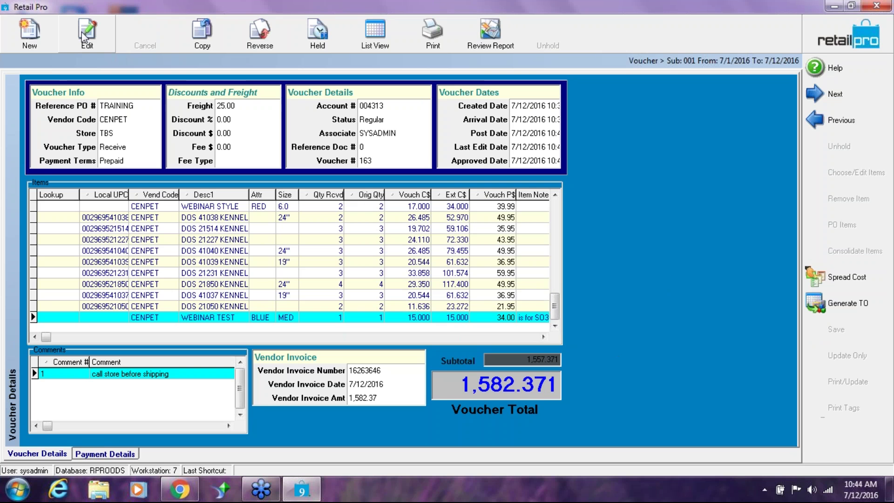
Start a new voucher and select the CENPET purchase order TRAINING as its reference PO.
left_click(29, 32)
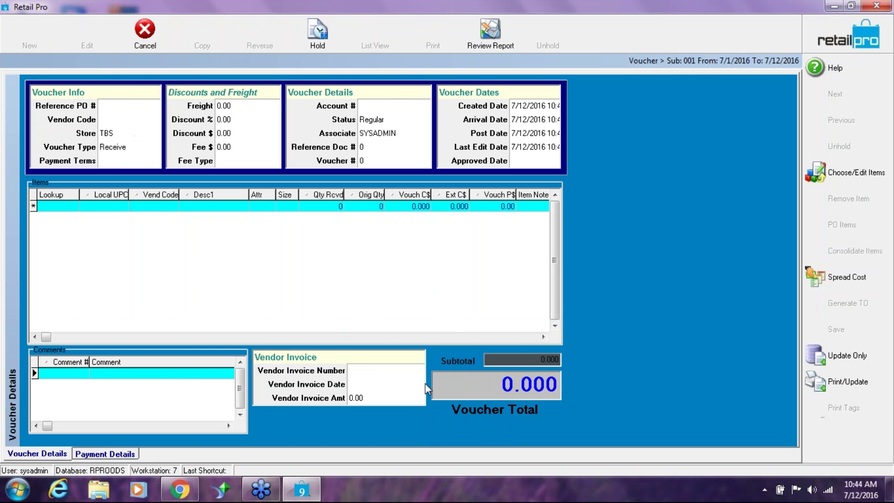
left_click(123, 106)
left_click(153, 106)
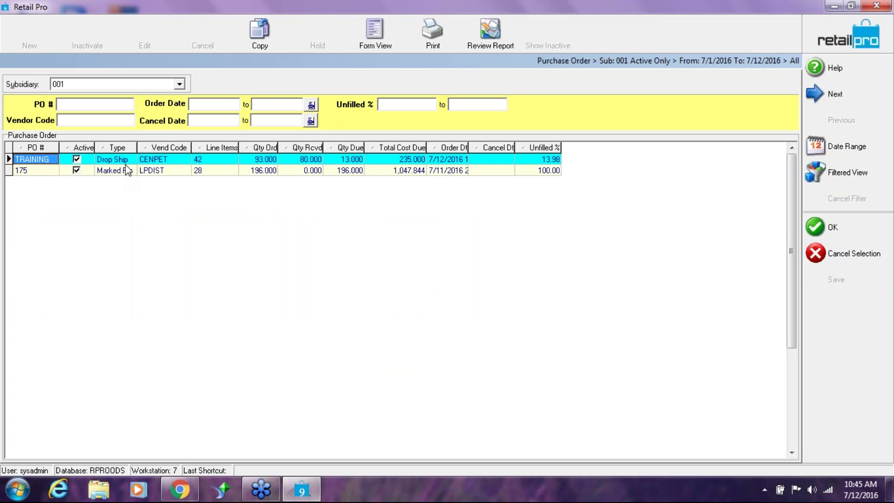
left_click(858, 230)
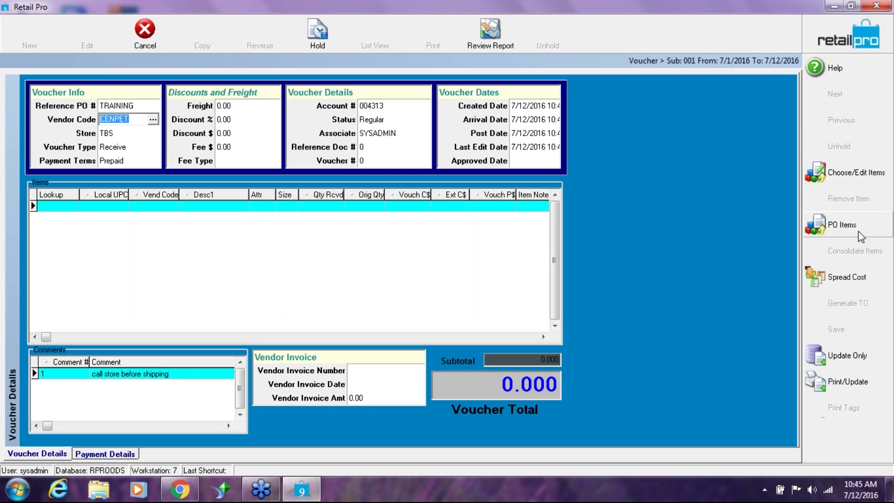
Receive all quantities still due from the PO items and bring them into the new voucher.
left_click(843, 224)
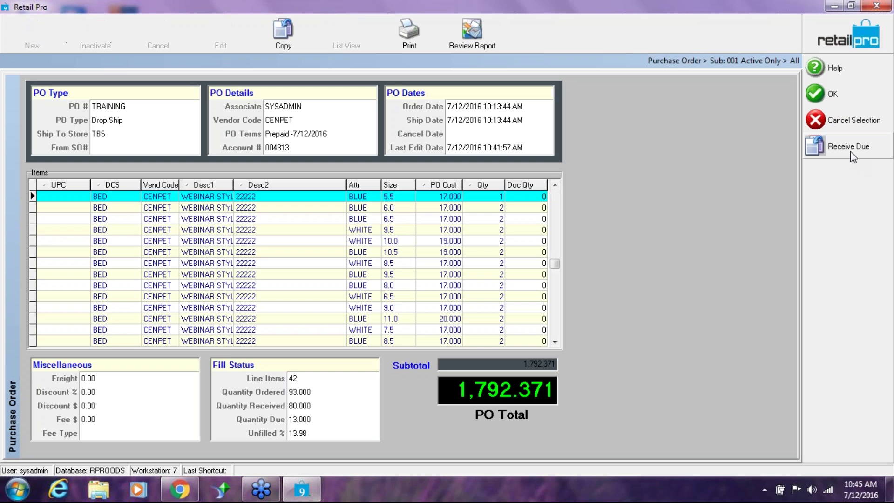
left_click(852, 154)
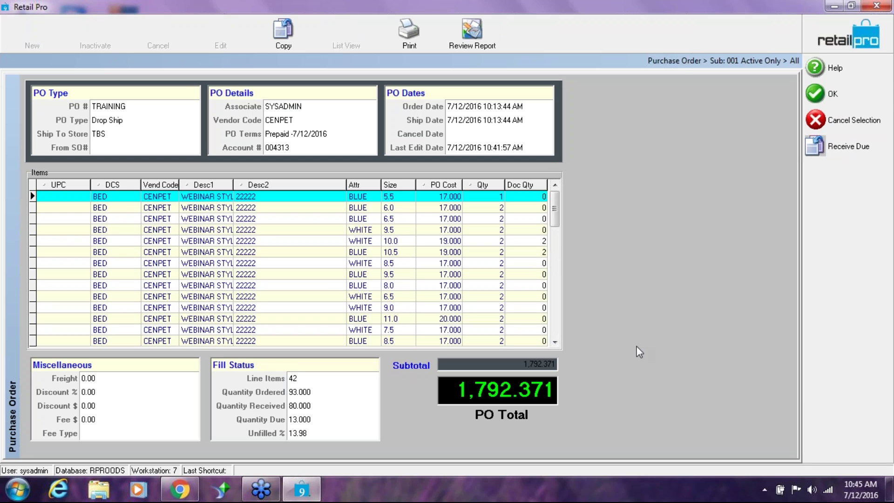
left_click(832, 96)
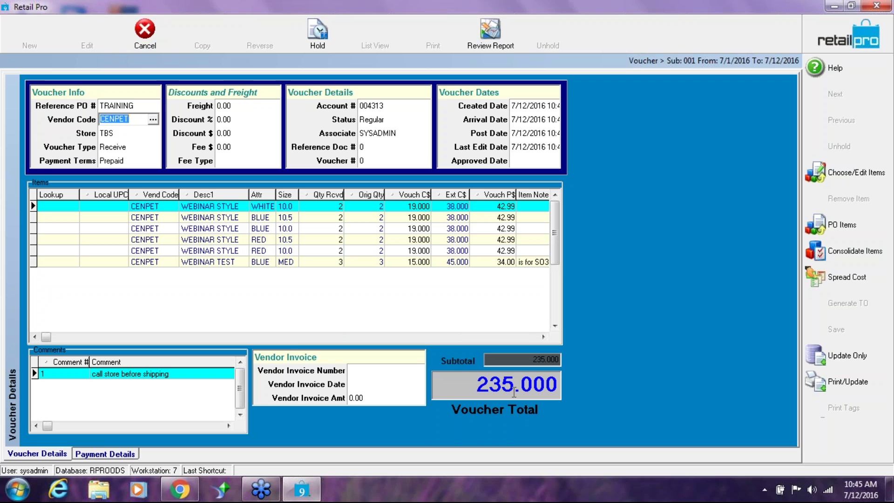
Post the new voucher to inventory without printing, choosing to modify the inventory prices.
left_click(841, 358)
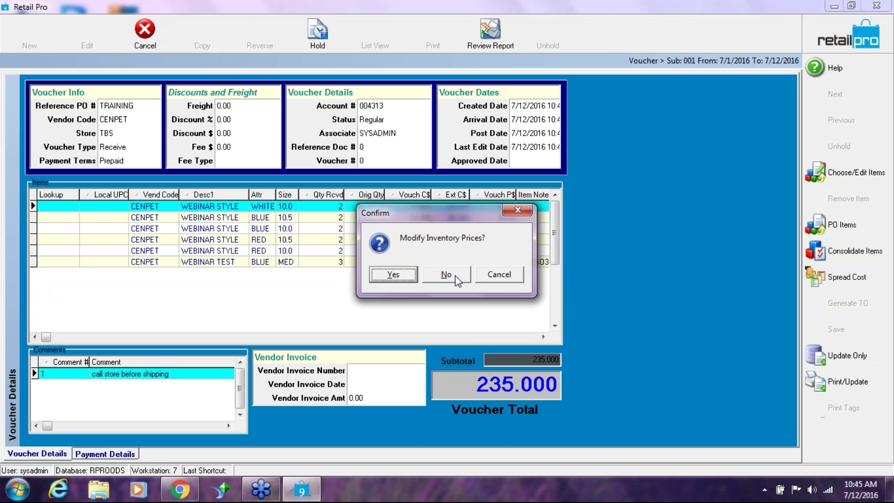
left_click(396, 276)
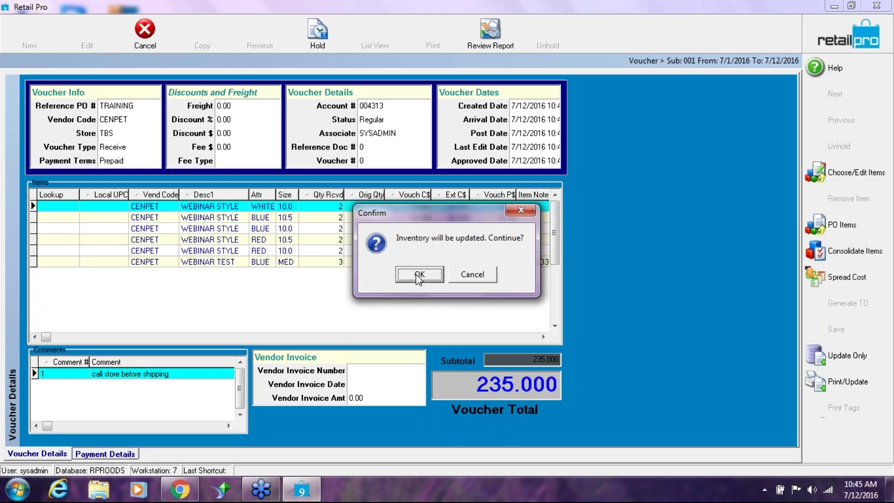
left_click(420, 275)
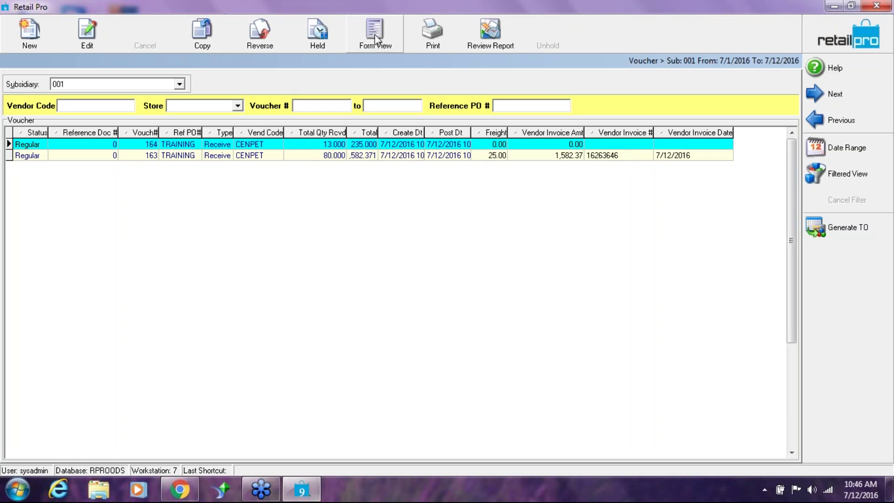
Open the posted voucher for editing at the WEBINAR TEST item's voucher cost and save it without updating inventory.
left_click(376, 47)
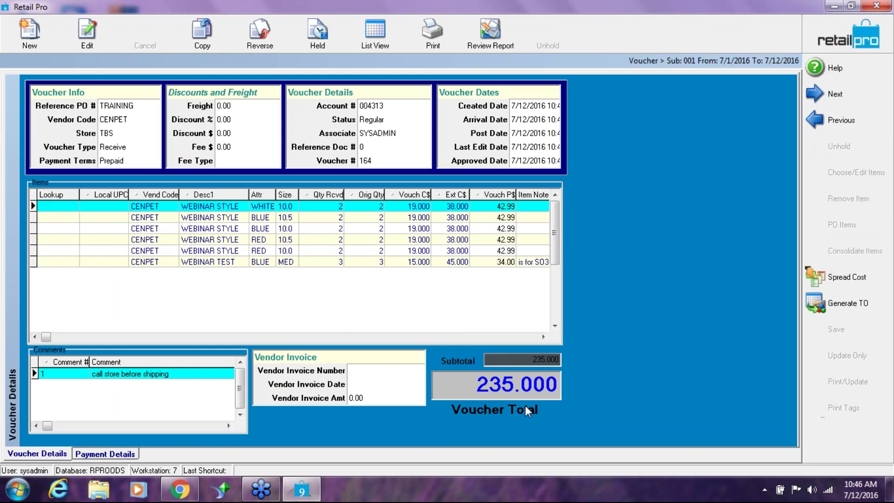
left_click(400, 261)
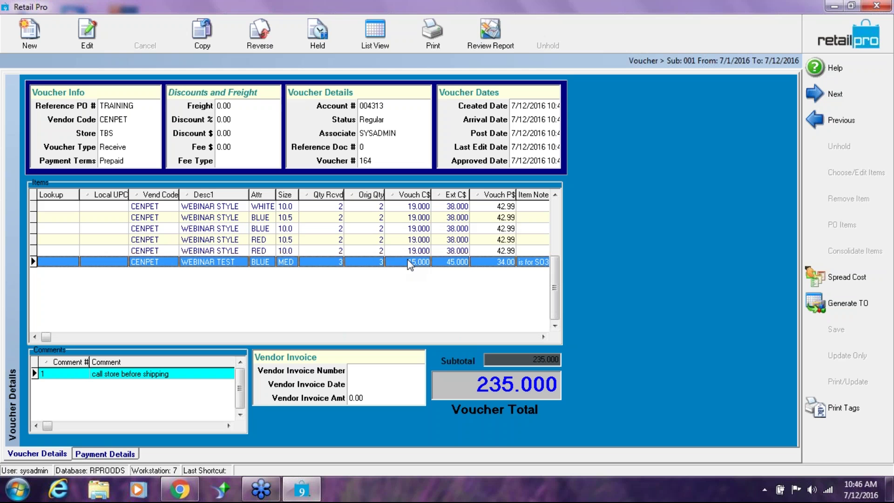
left_click(409, 262)
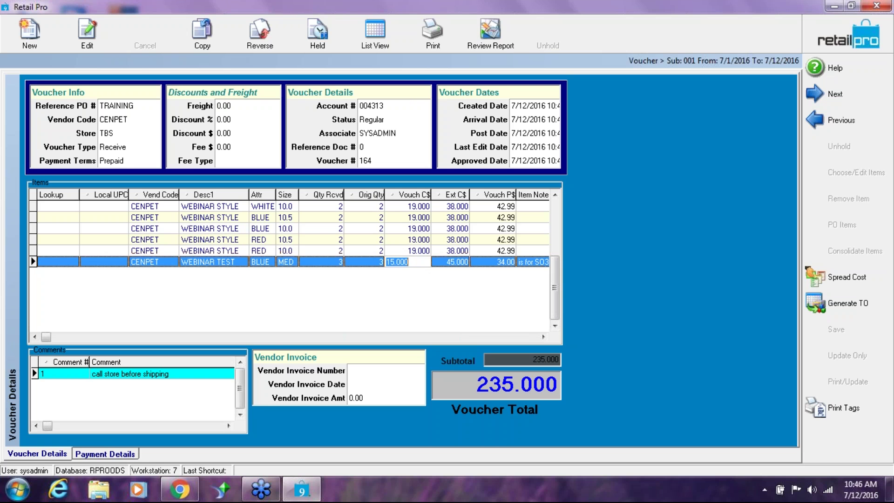
left_click(87, 31)
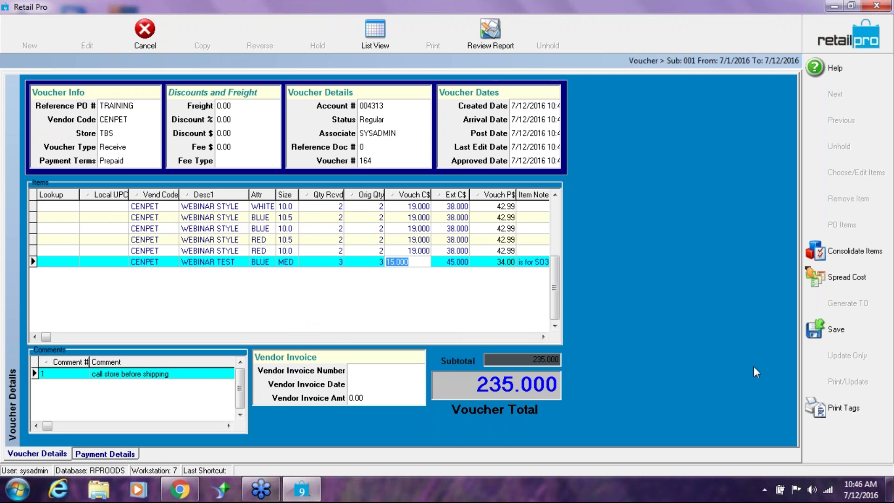
left_click(848, 327)
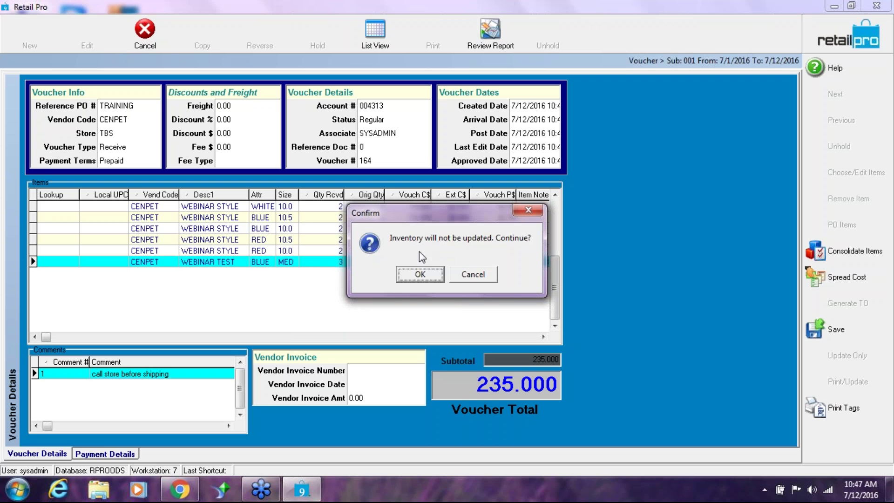
left_click_drag(437, 216, 576, 236)
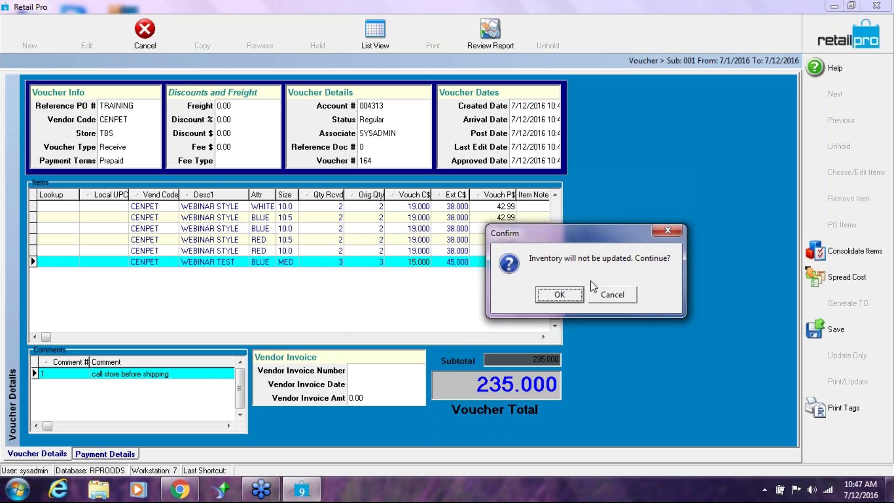
left_click(561, 295)
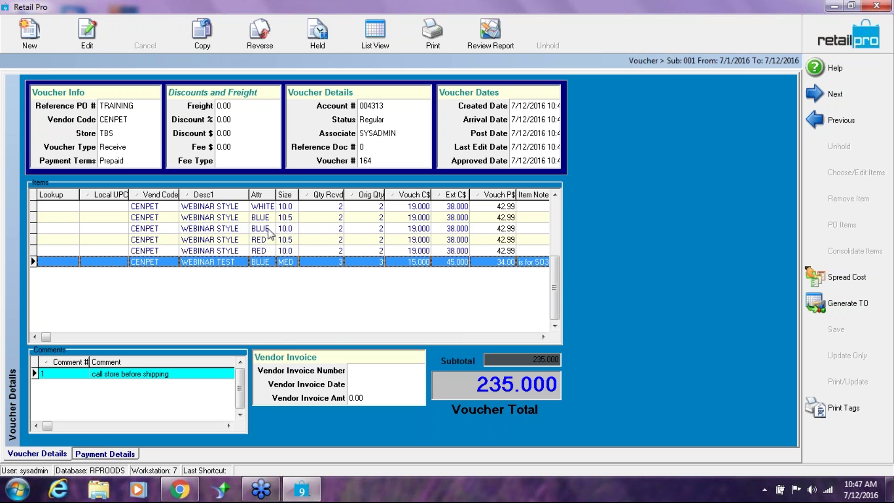
Reverse the posted voucher, entering "wrong cost" as the second comment.
left_click(265, 39)
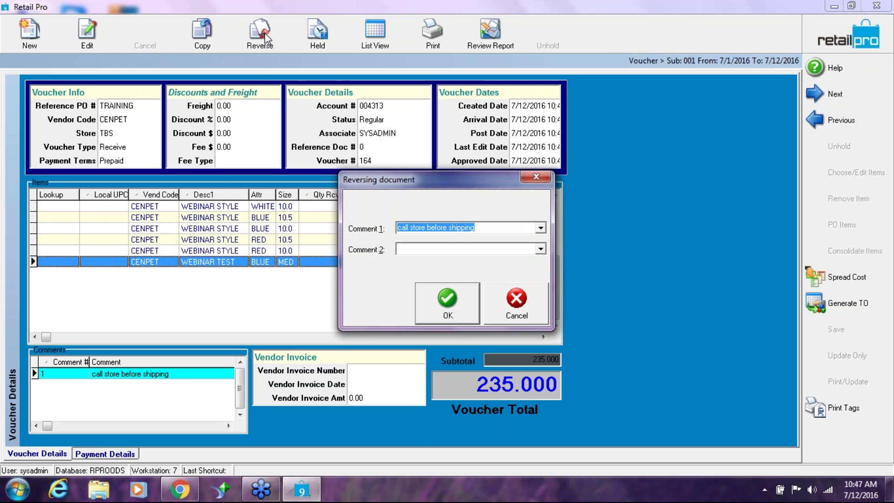
left_click(412, 250)
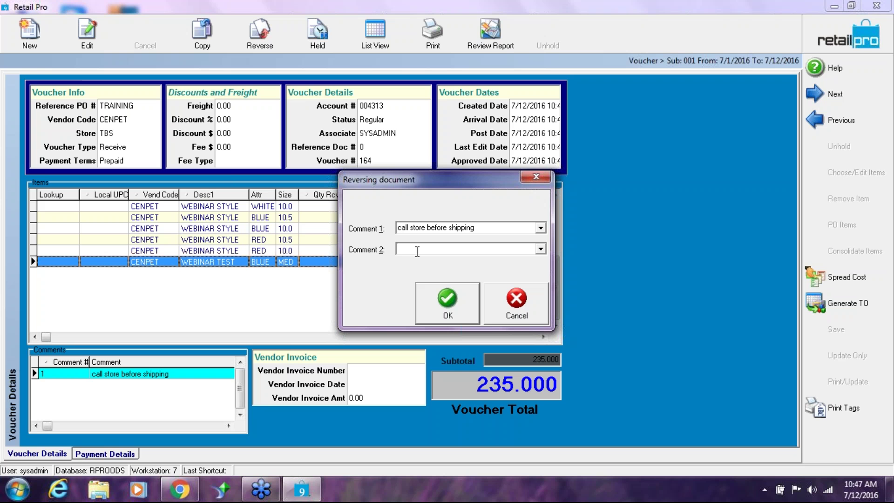
type("wrong cost")
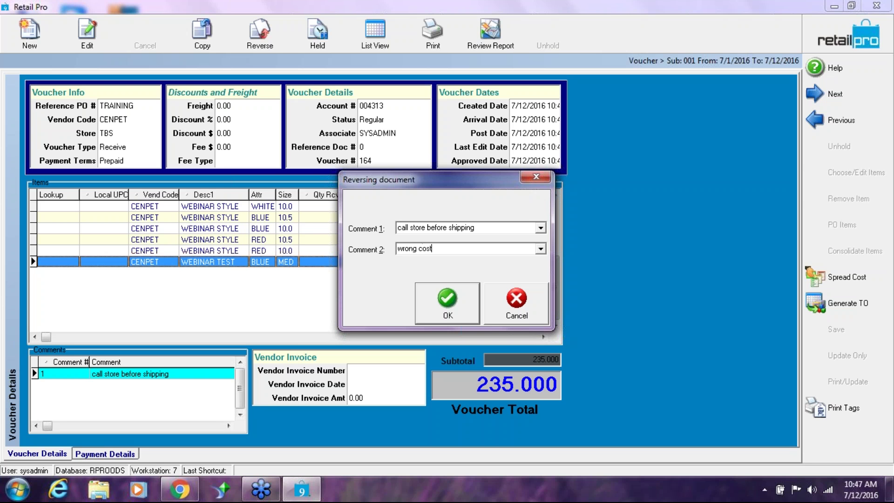
type(" on")
key("BackSpace")
key("BackSpace")
key("BackSpace")
key("BackSpace")
left_click(447, 304)
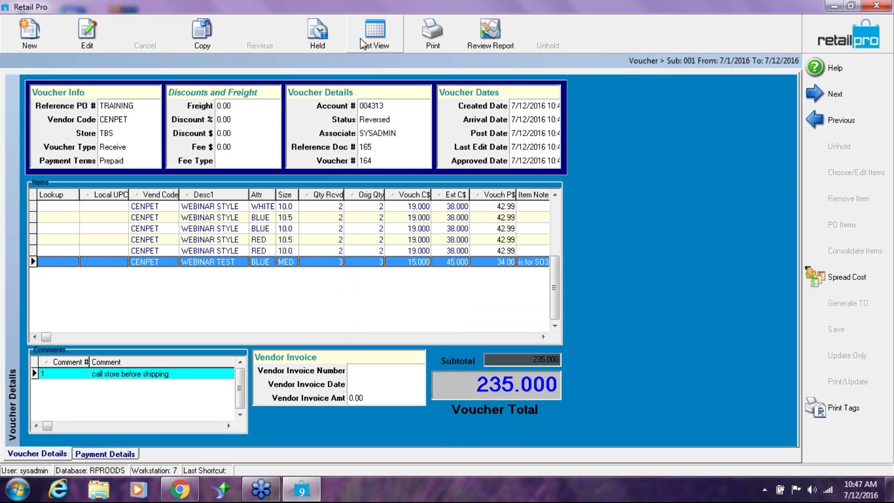
Copy the reversed voucher and set the WEBINAR TEST item's voucher cost to 16 in the copy.
left_click(205, 31)
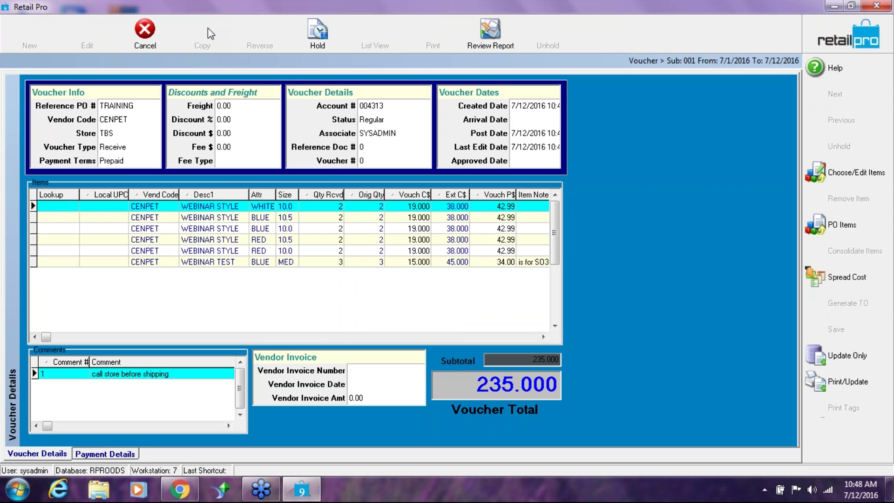
left_click(410, 263)
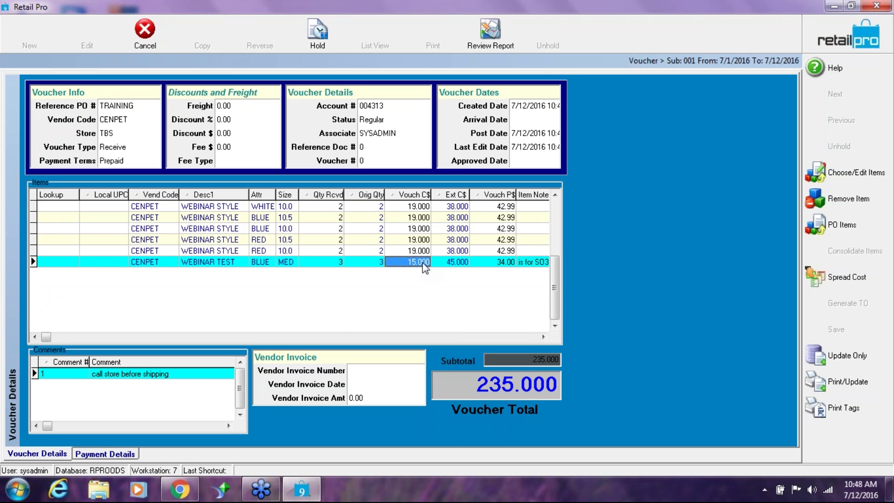
type("16")
key("Tab")
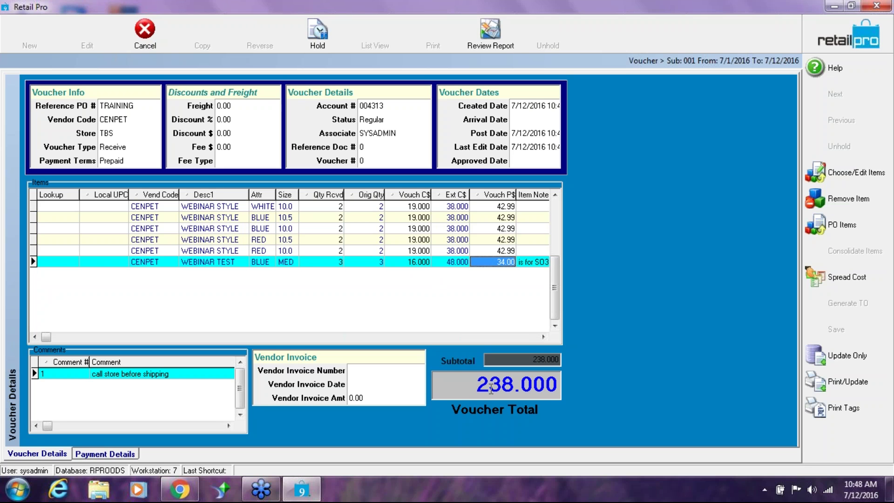
Set the copied voucher's freight to 17.83.
left_click(265, 107)
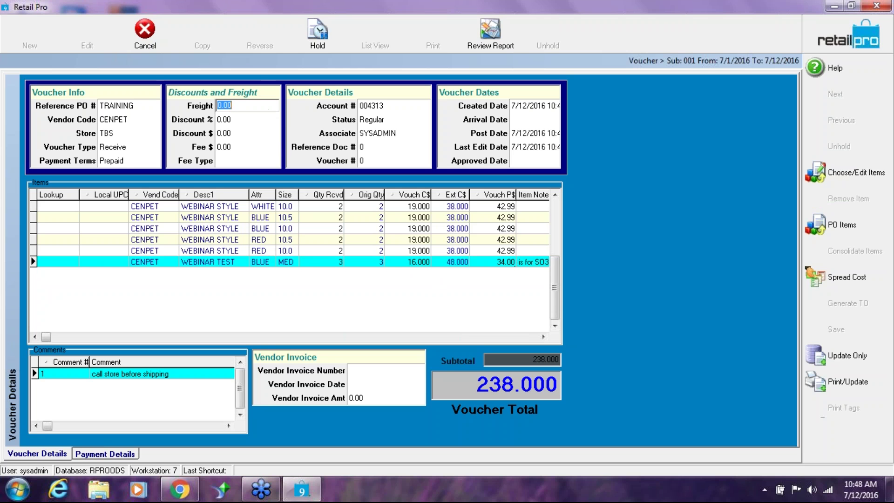
type("17.83")
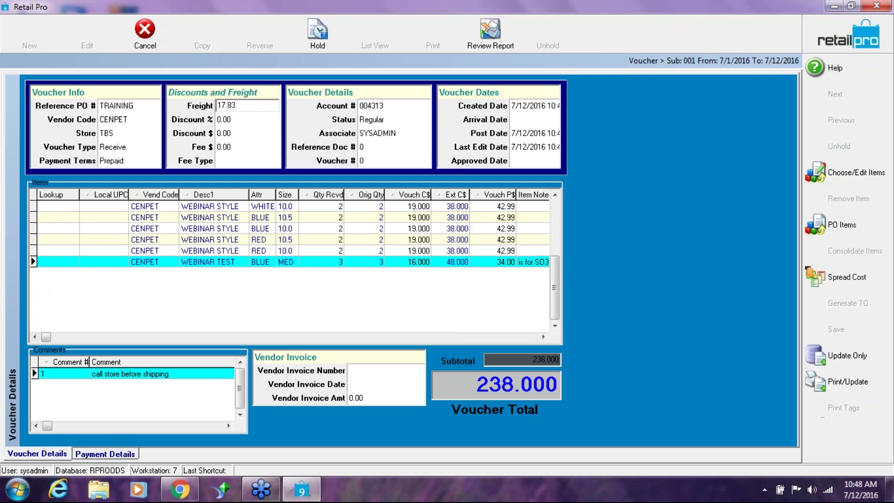
key("Tab")
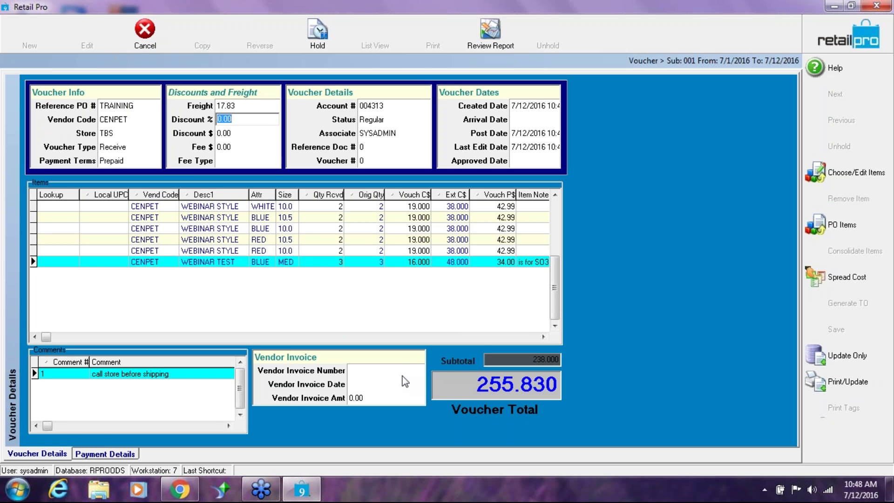
Enter the vendor invoice number, invoice date 7/12/2016 and invoice amount 255.83, and post the voucher to inventory without printing.
left_click(357, 371)
type("99887766")
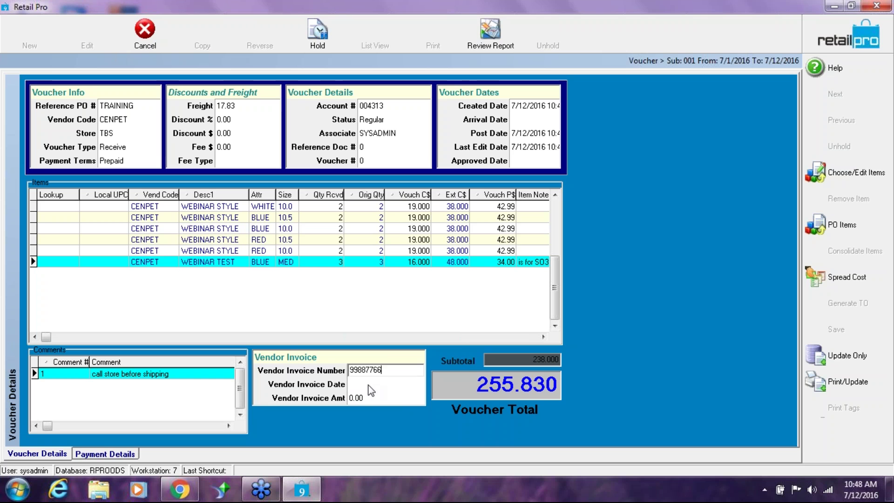
key("Tab")
left_click(417, 384)
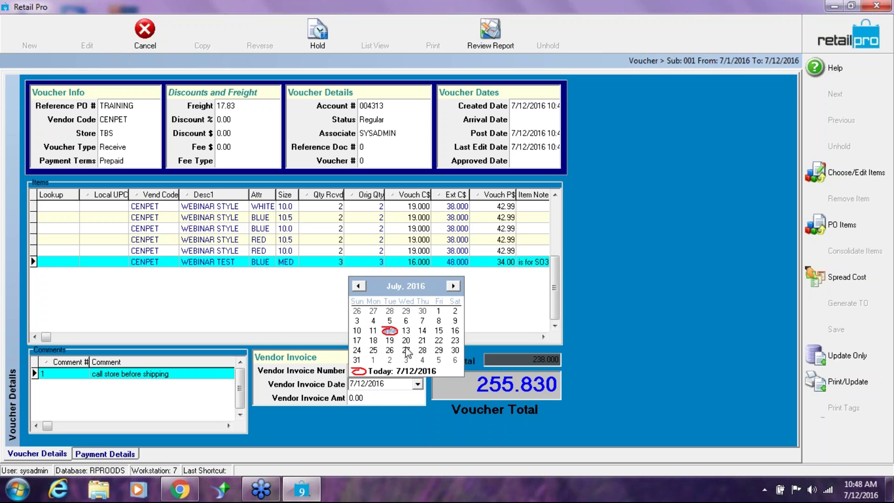
left_click(393, 337)
key("Tab")
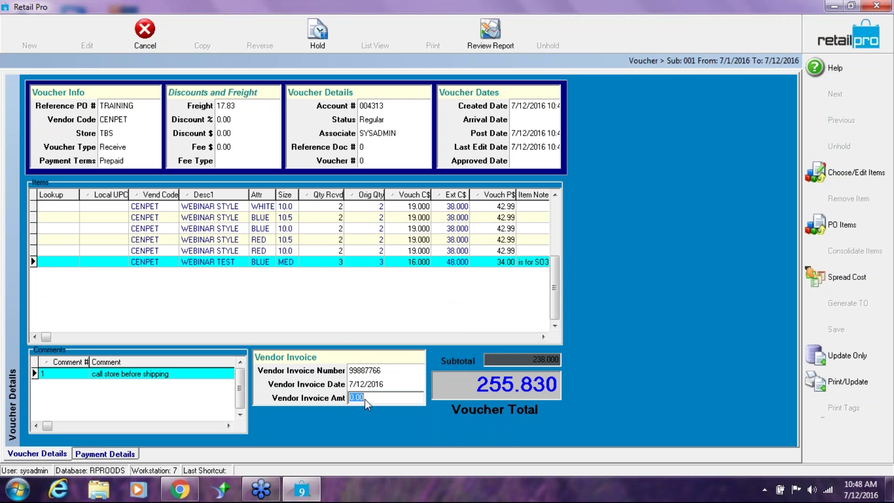
type("255")
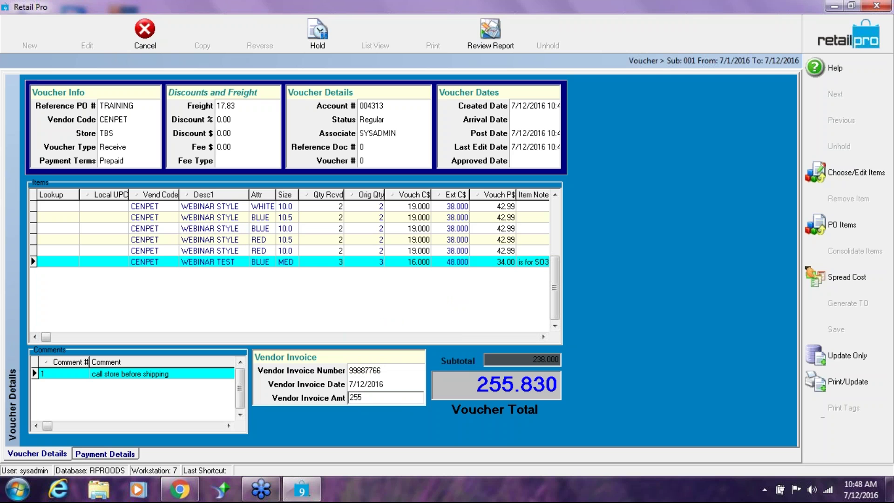
type(".83")
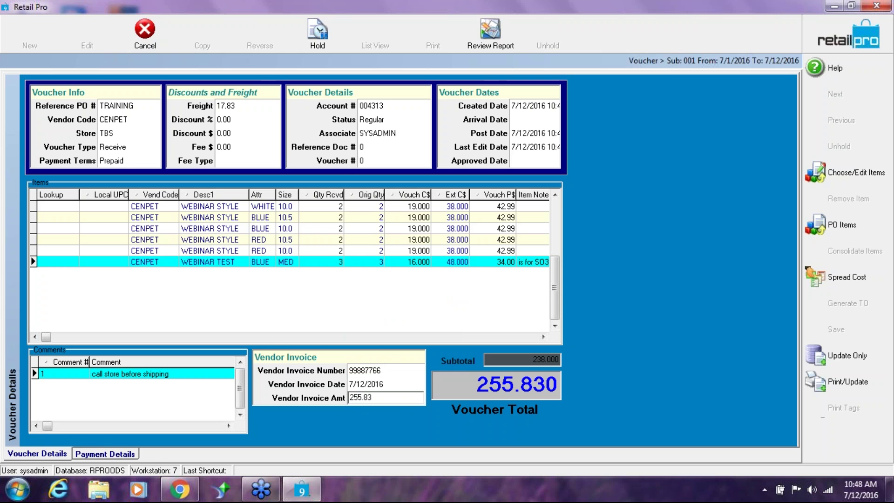
left_click(399, 375)
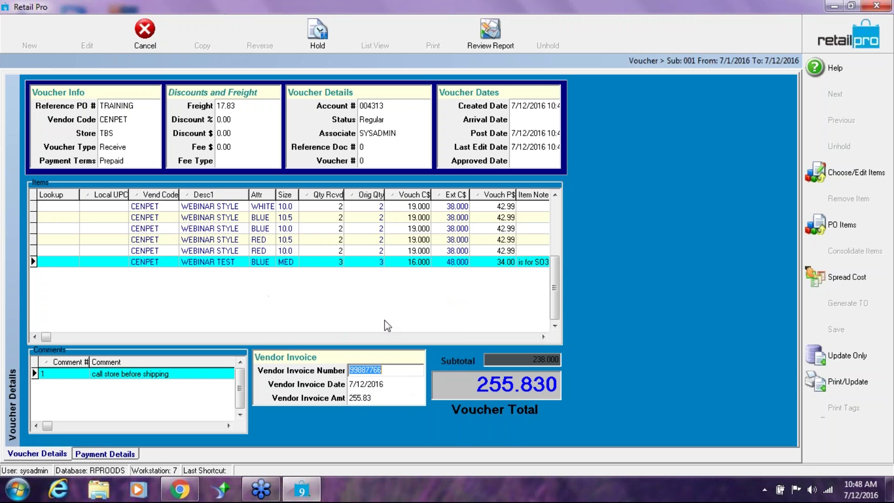
left_click(848, 359)
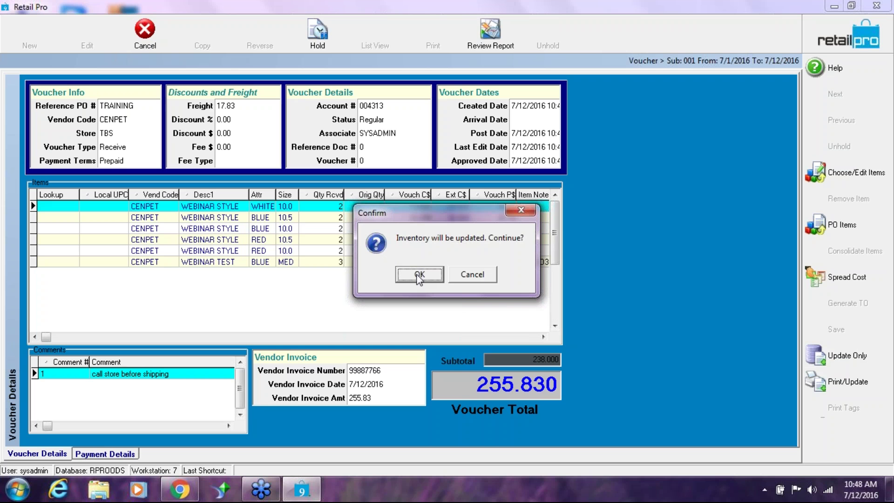
left_click(418, 274)
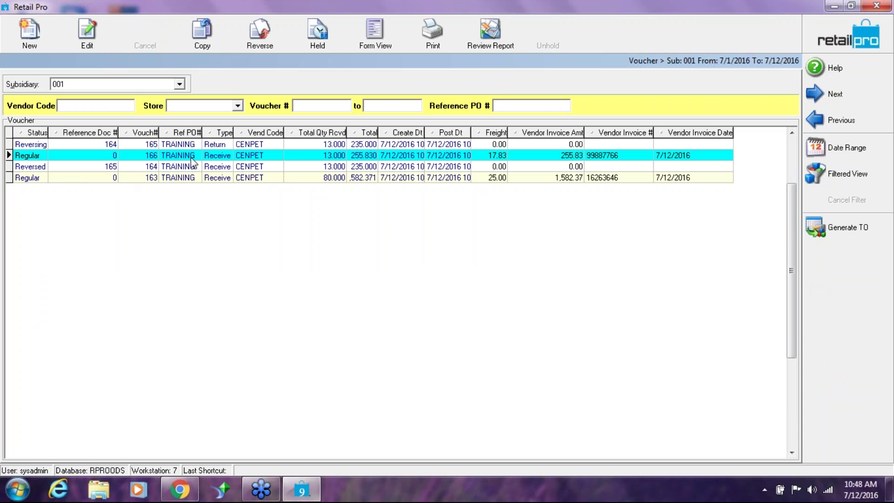
Sort the voucher list by voucher number and widen the Status column to compare the vouchers' statuses.
left_click(154, 134)
left_click(419, 274)
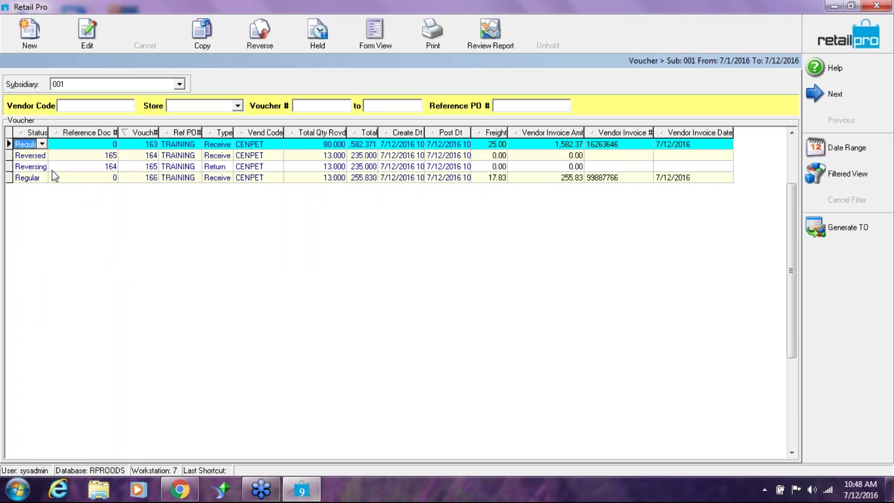
left_click(33, 155)
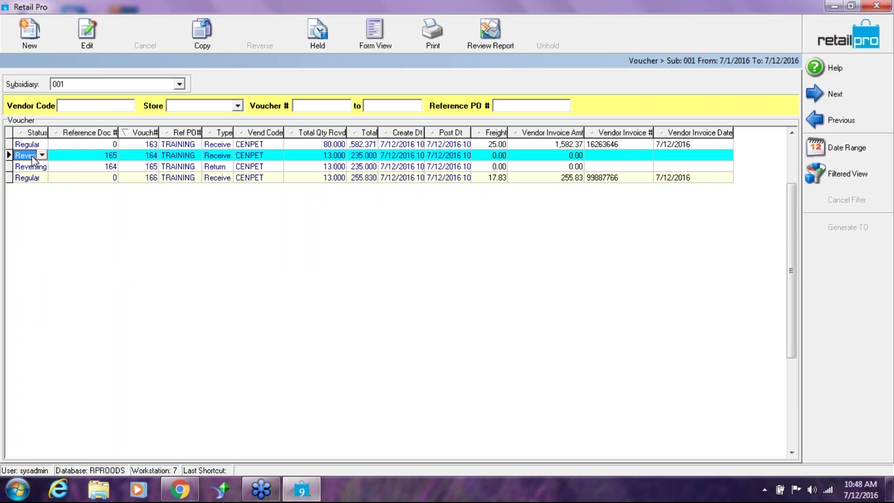
left_click_drag(48, 132, 60, 183)
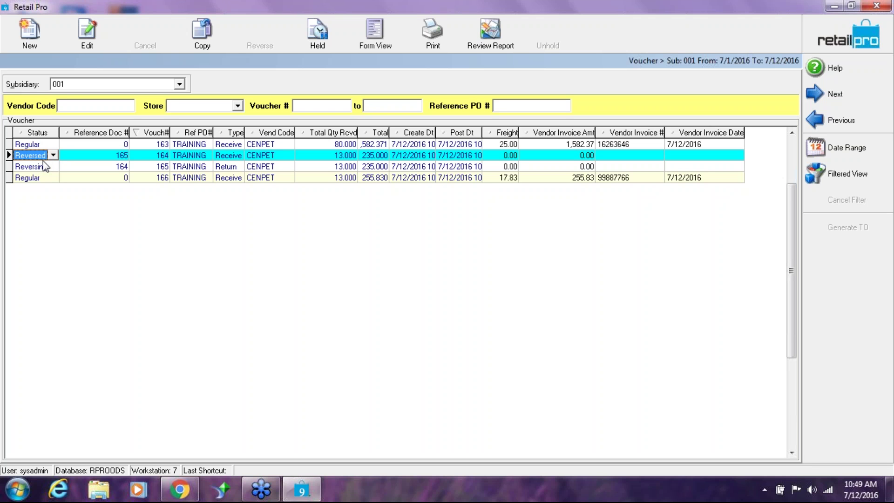
left_click(48, 169)
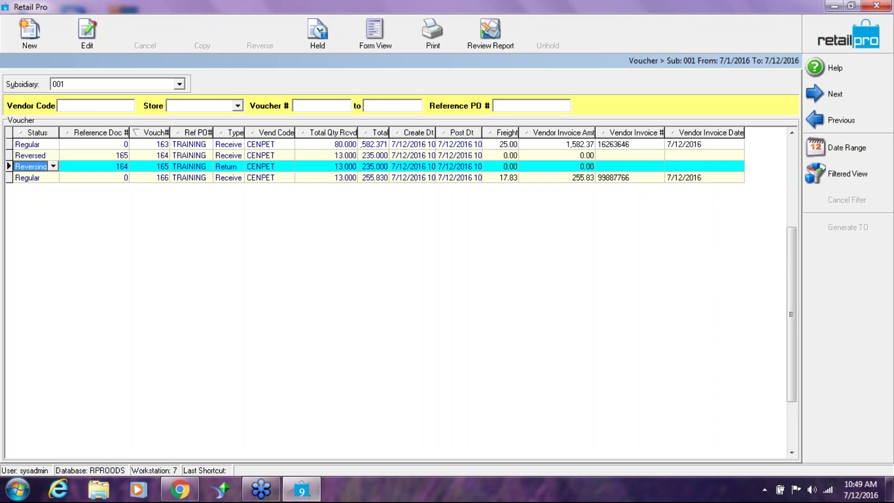
left_click(50, 178)
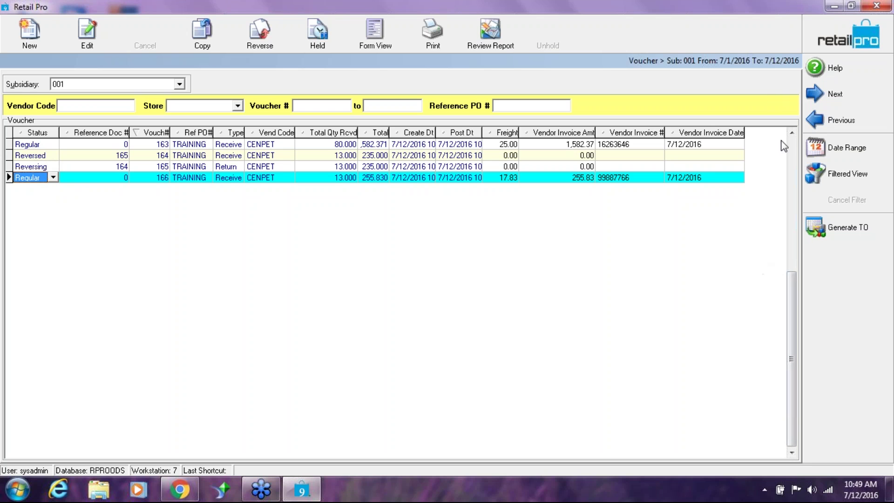
Start a new voucher without a purchase order and set its vendor code to CENPET.
left_click(887, 280)
left_click(30, 33)
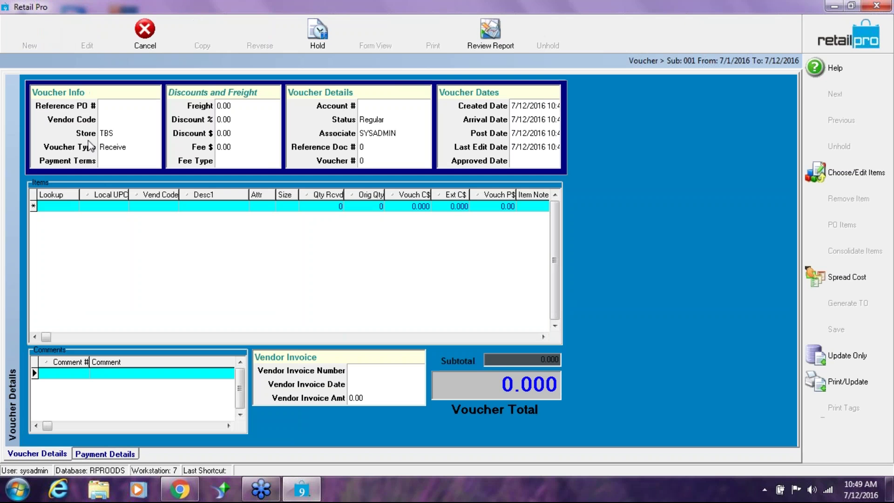
left_click(109, 120)
type("CEBTRP")
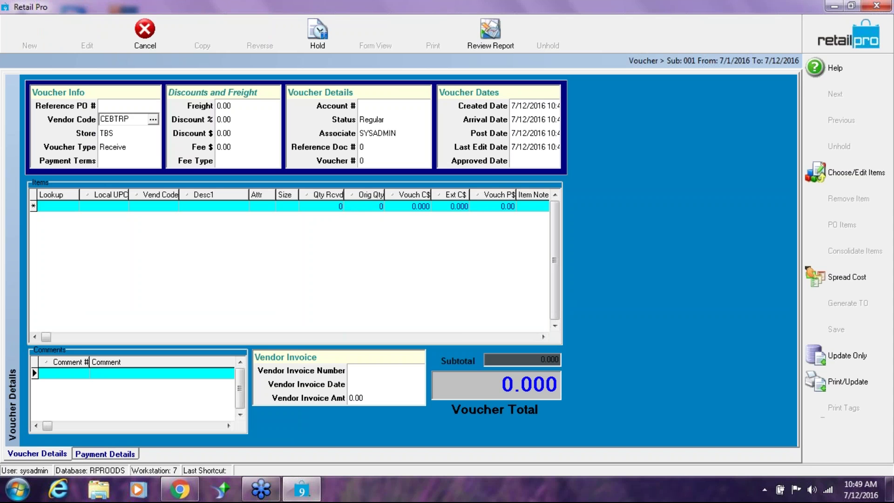
key("BackSpace")
key("BackSpace")
key("BackSpace")
key("BackSpace")
type("NPET")
key("Tab")
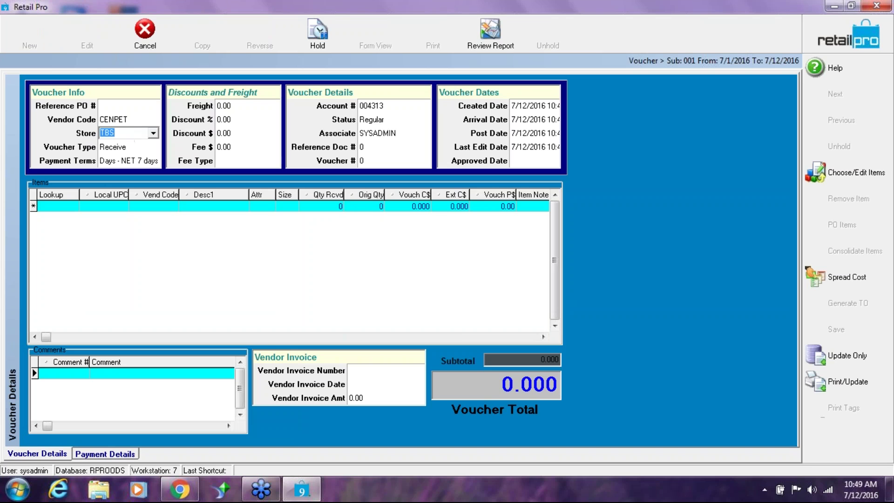
Open the inventory item selection for the voucher and filter it by vendor code cenpet.
left_click(874, 177)
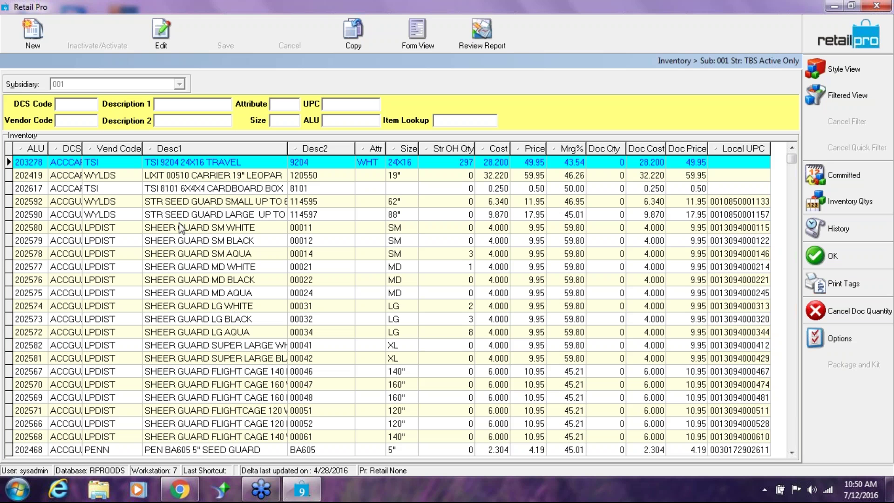
type("cenpet")
key("Return")
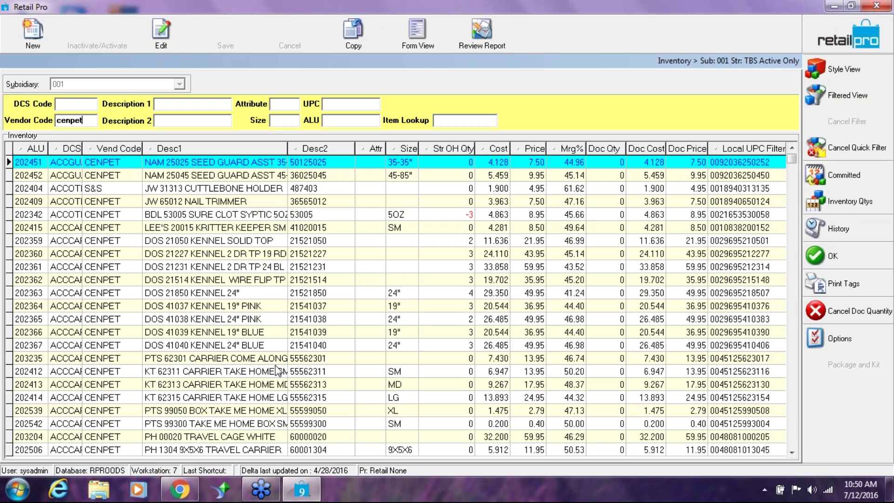
Set the document quantity to 2 for the PH 1304 9X5X6 travel carrier and 3 for the PH 01160 Cozy Corner 6".
left_click(259, 449)
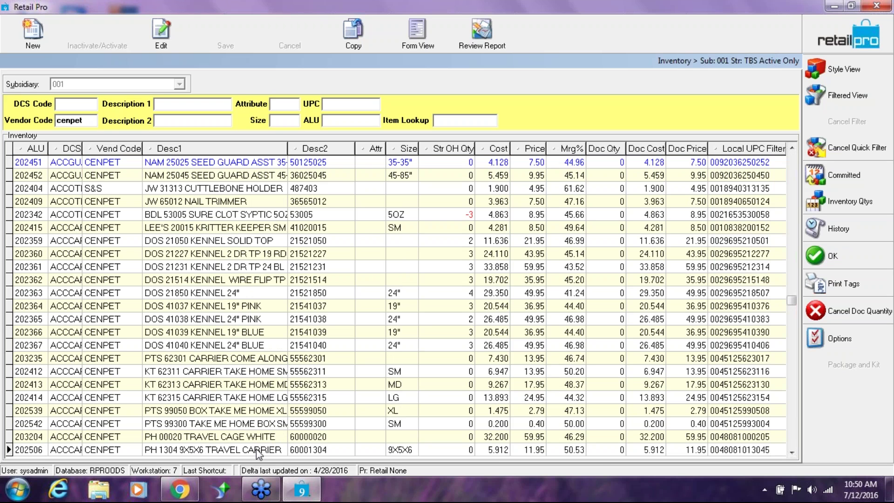
left_click(616, 451)
type("2")
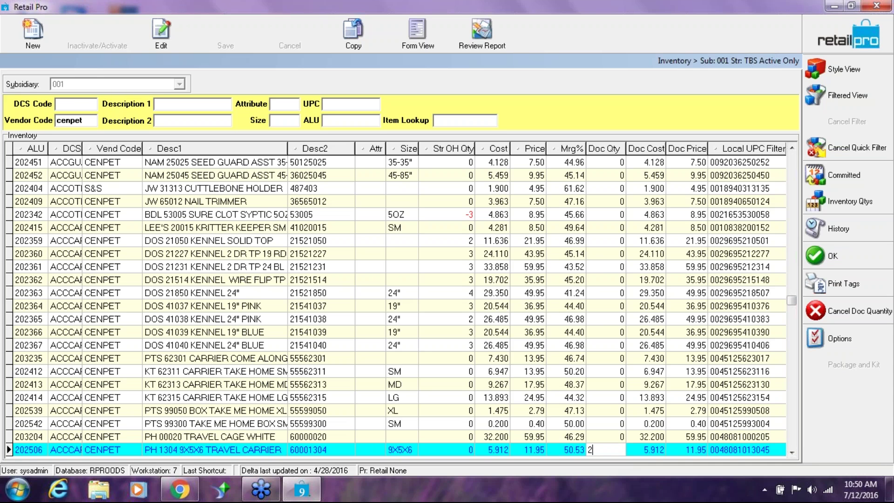
key("Down")
key("Down")
key("Down")
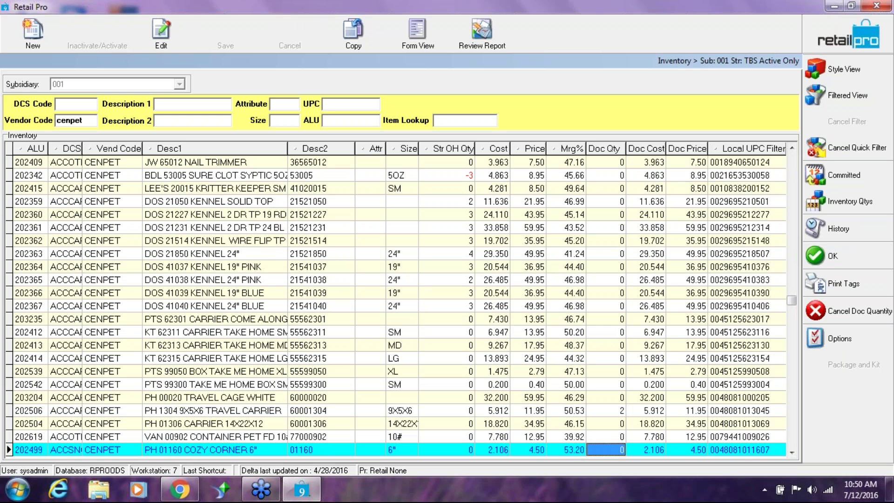
type("3")
key("Down")
key("Down")
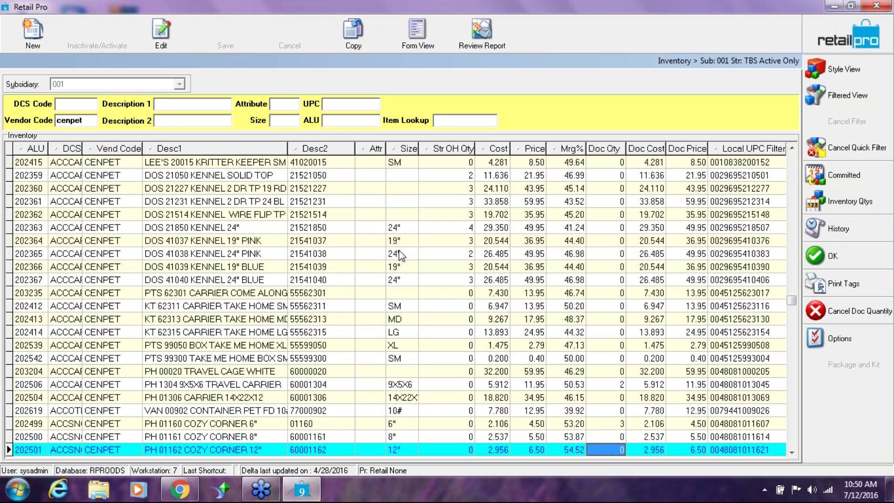
Add the chosen items to the voucher and post it to inventory without printing.
left_click(835, 253)
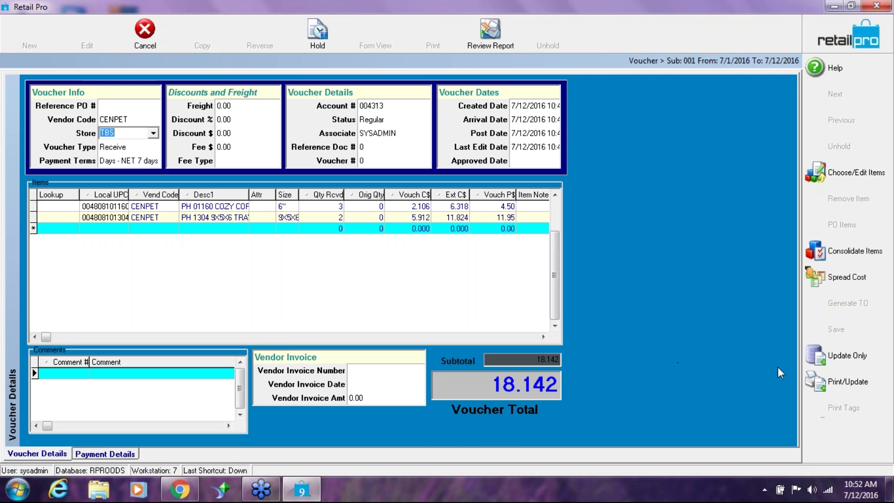
left_click(835, 356)
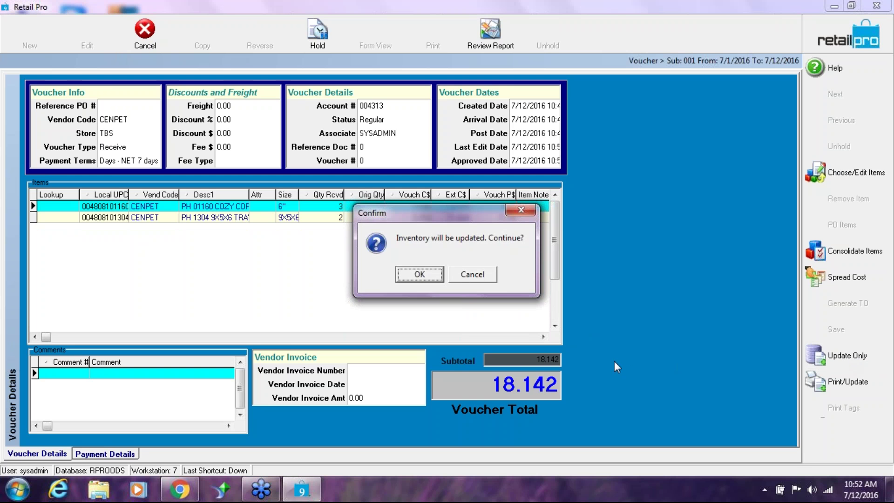
left_click(427, 274)
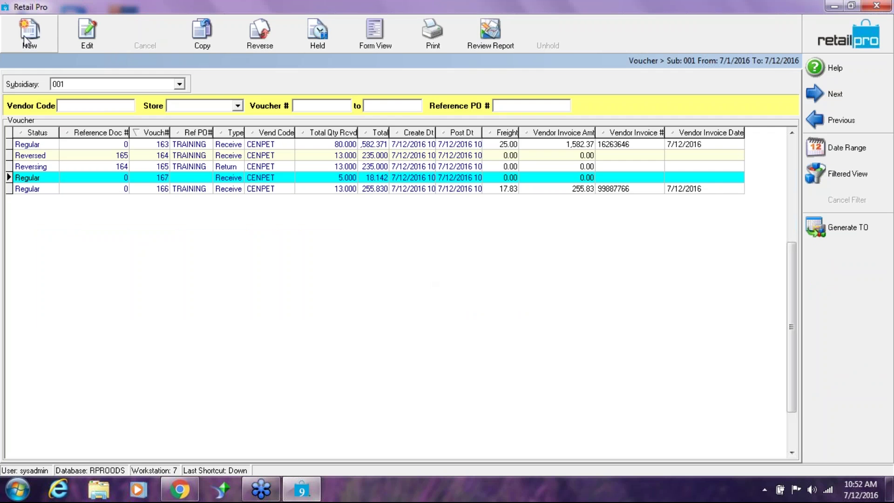
Start another new voucher and set its voucher type to Return.
left_click(25, 40)
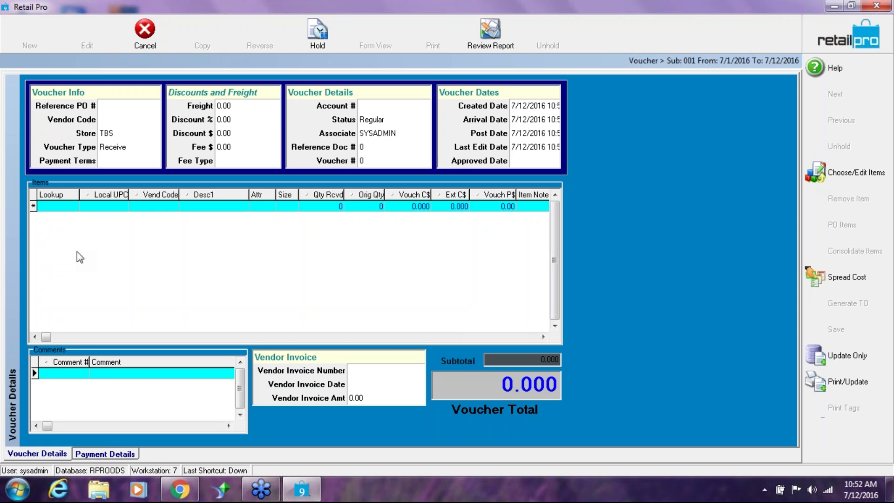
left_click(107, 133)
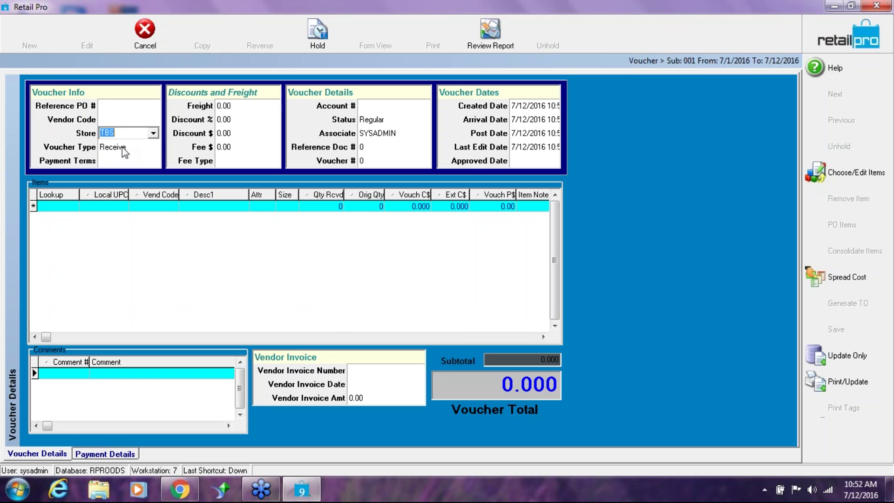
left_click(122, 148)
left_click(156, 147)
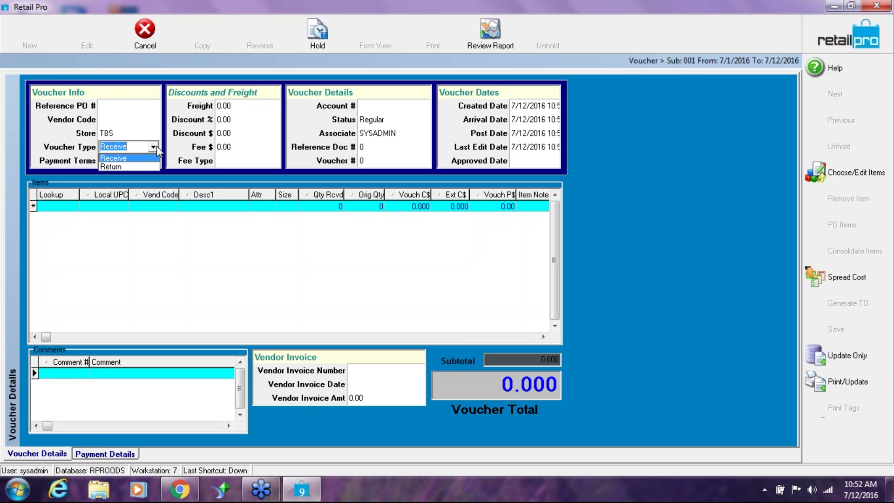
left_click(124, 166)
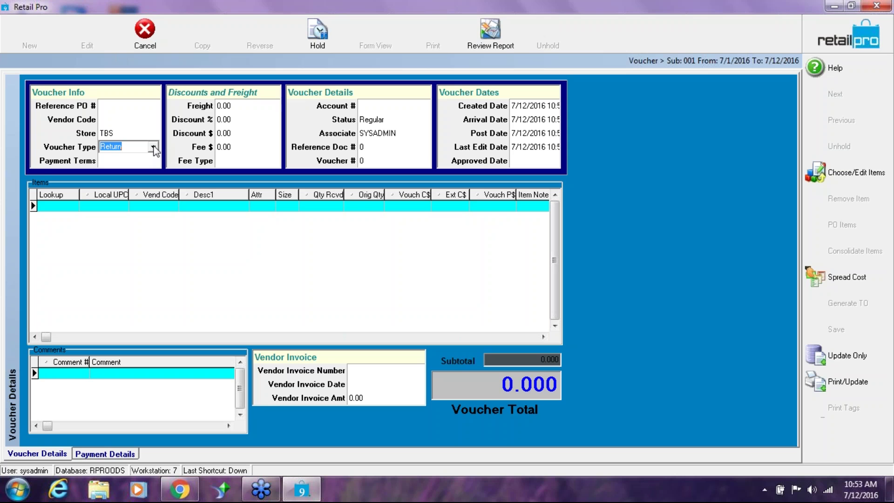
Set the voucher type back to Receive and discard the unsaved voucher.
left_click(153, 148)
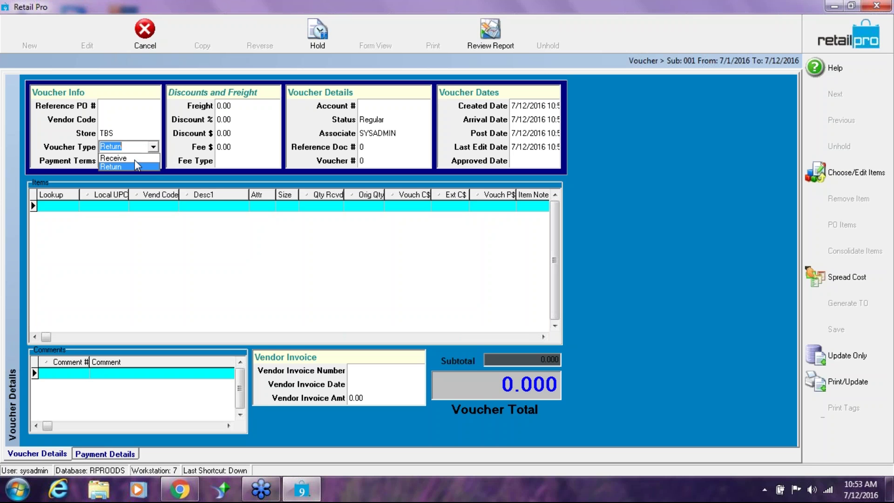
left_click(135, 159)
left_click(145, 41)
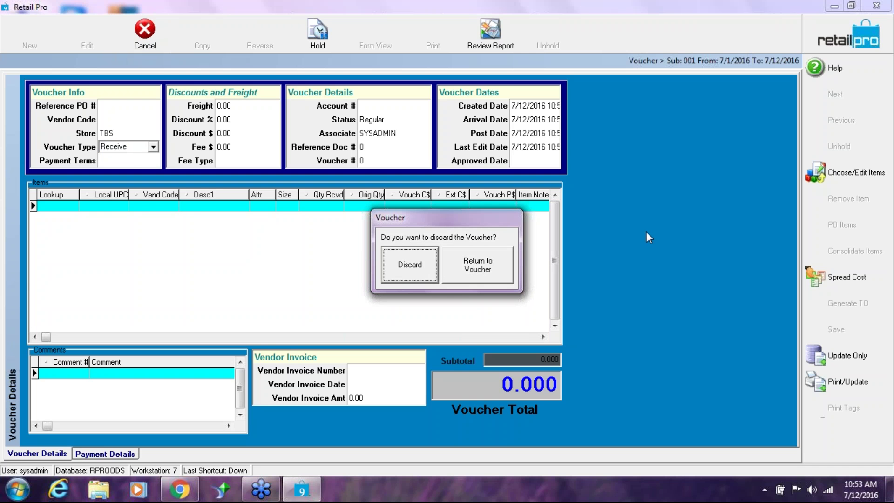
left_click(411, 265)
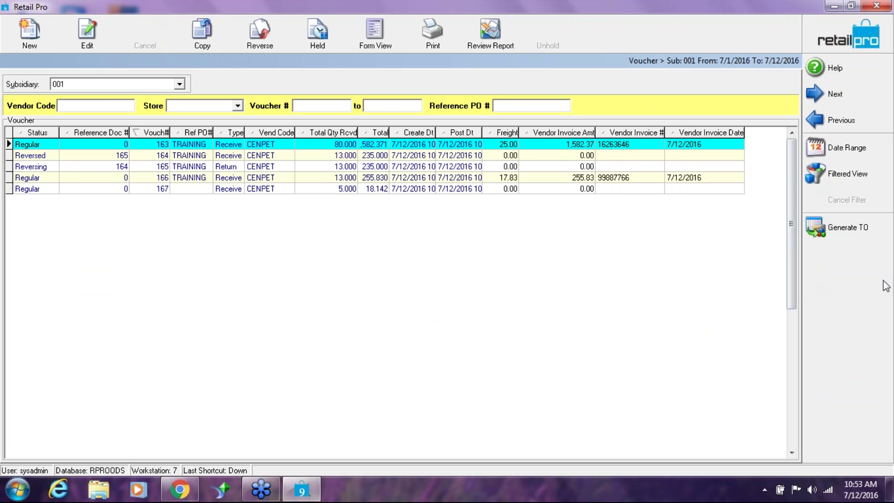